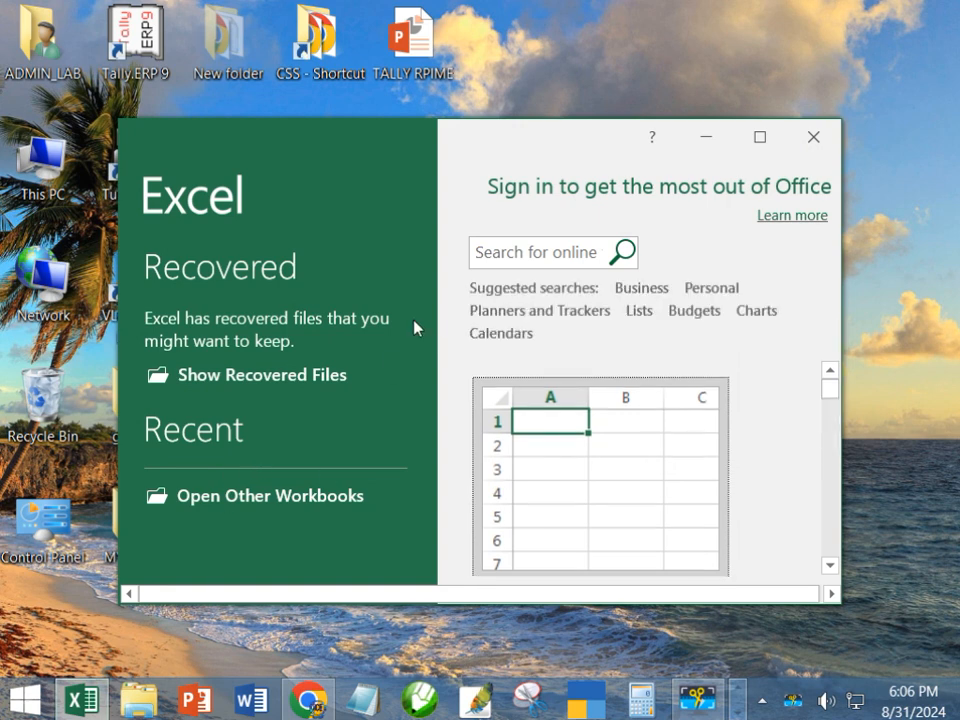
Step: Create a blank workbook in the maximized window and close document recovery, choosing to remove the recovered files
click(760, 140)
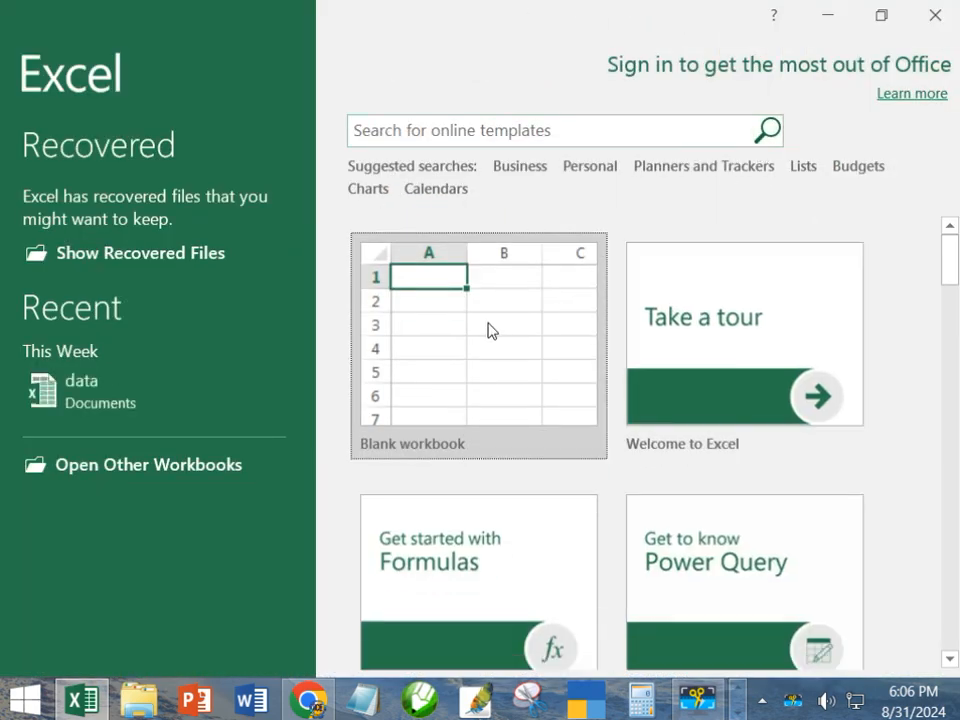
click(484, 320)
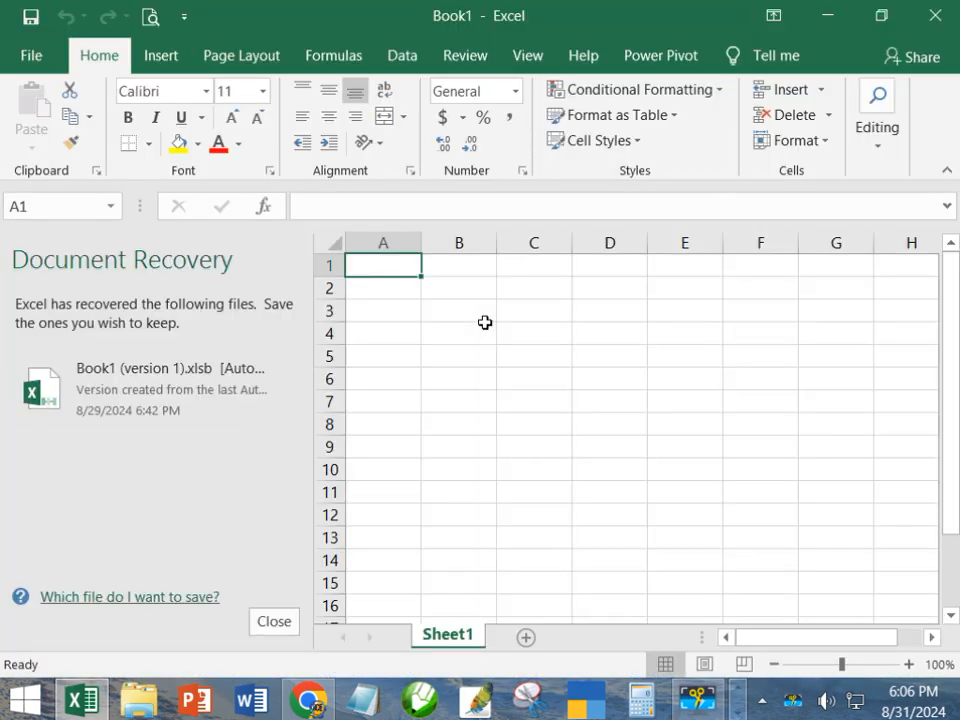
click(271, 624)
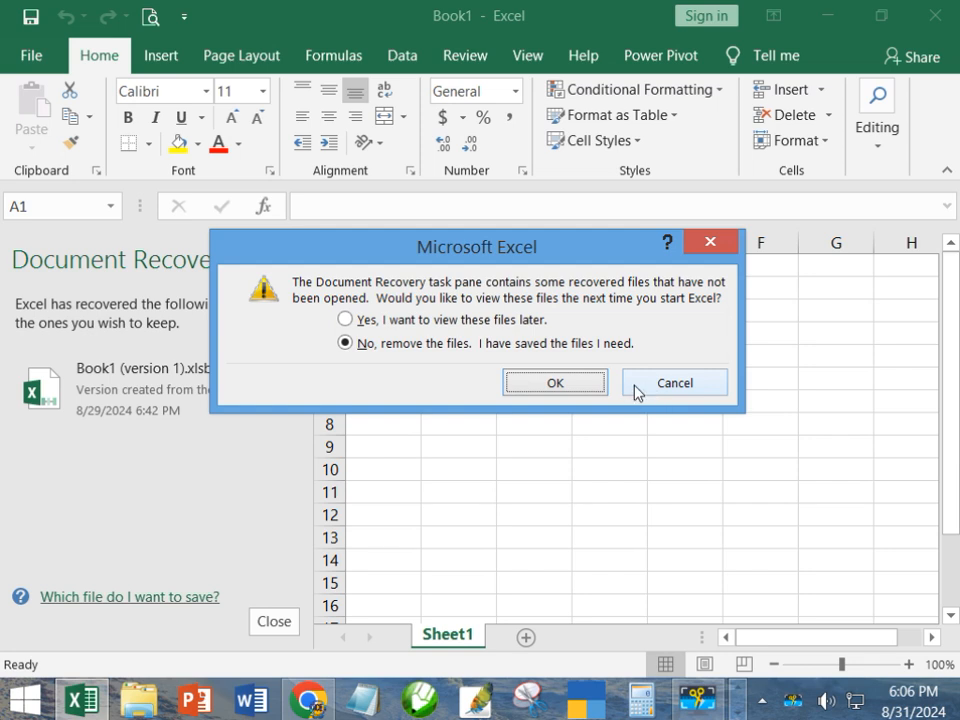
click(555, 383)
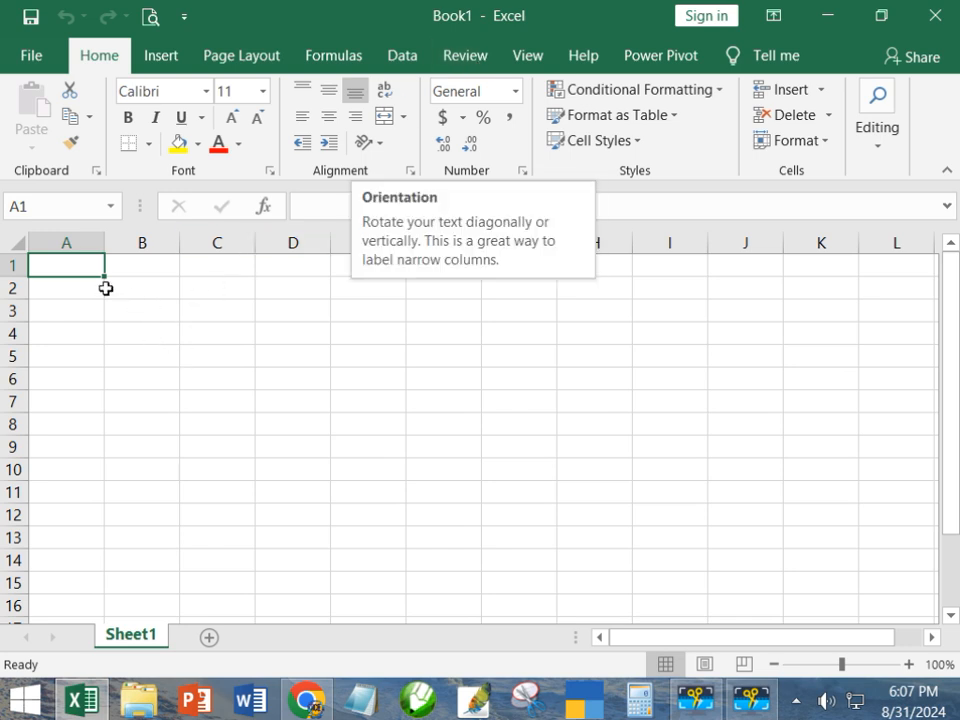
click(81, 311)
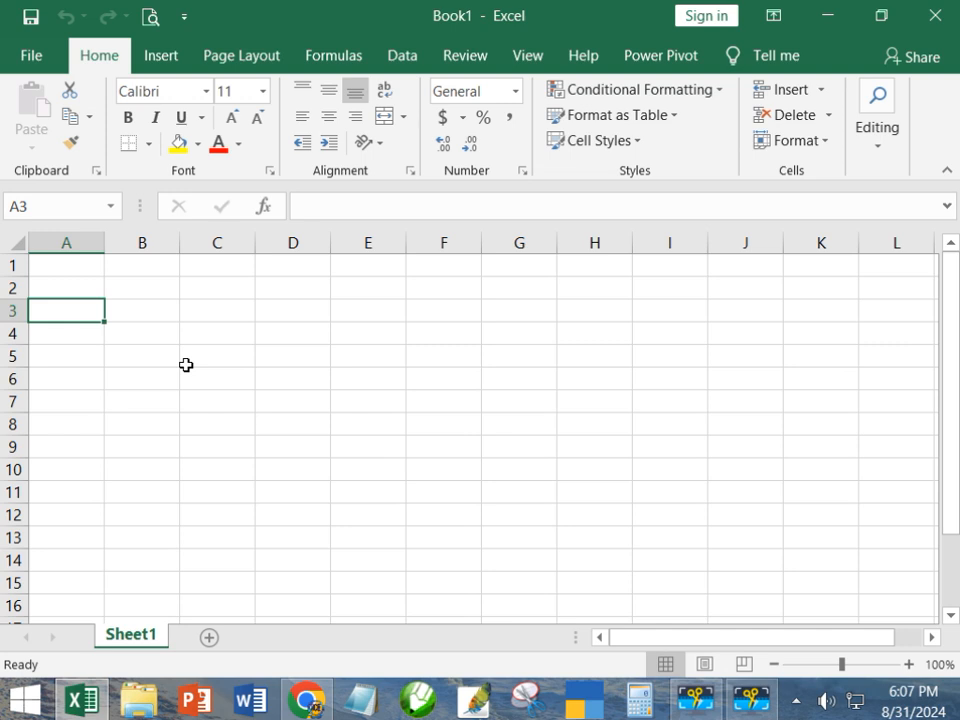
click(212, 337)
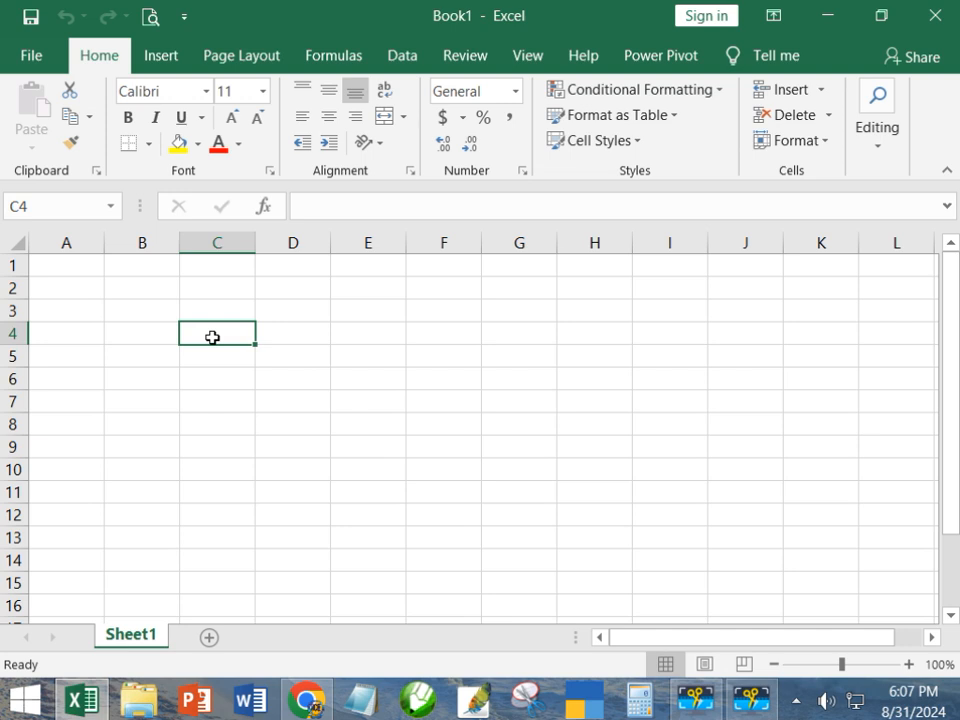
click(236, 405)
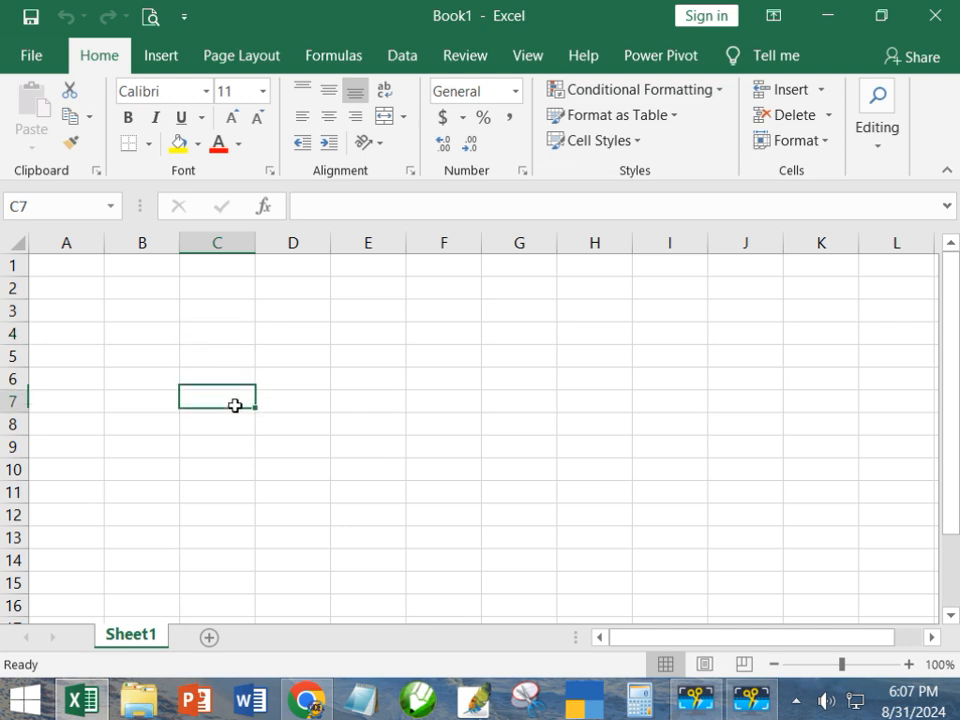
click(282, 382)
click(197, 289)
click(240, 401)
click(285, 465)
click(355, 401)
click(217, 311)
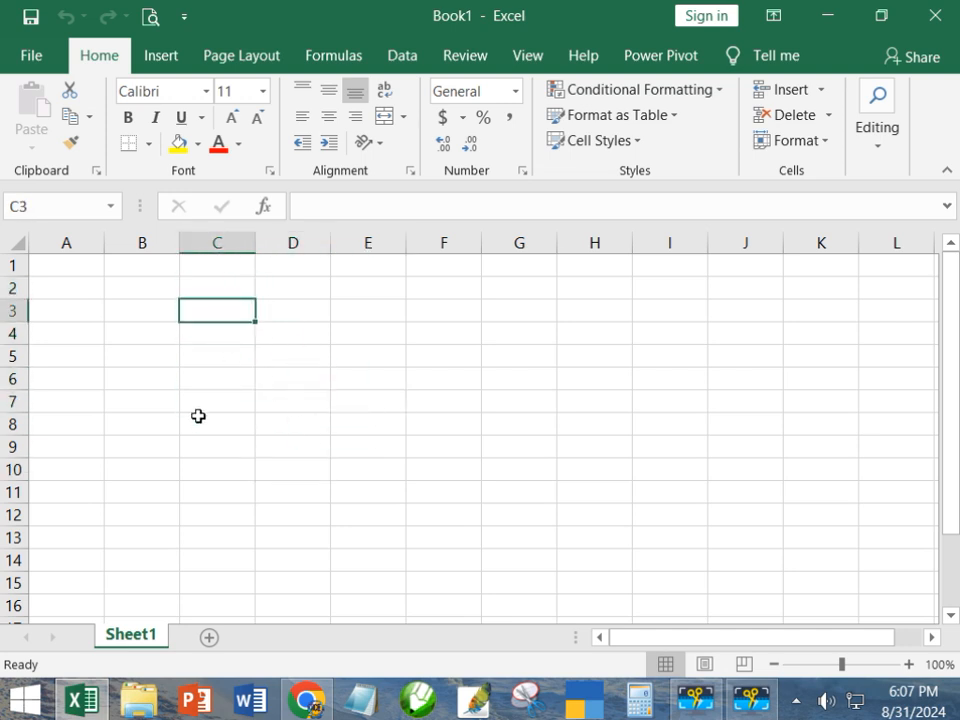
click(313, 424)
click(279, 339)
click(223, 346)
click(217, 400)
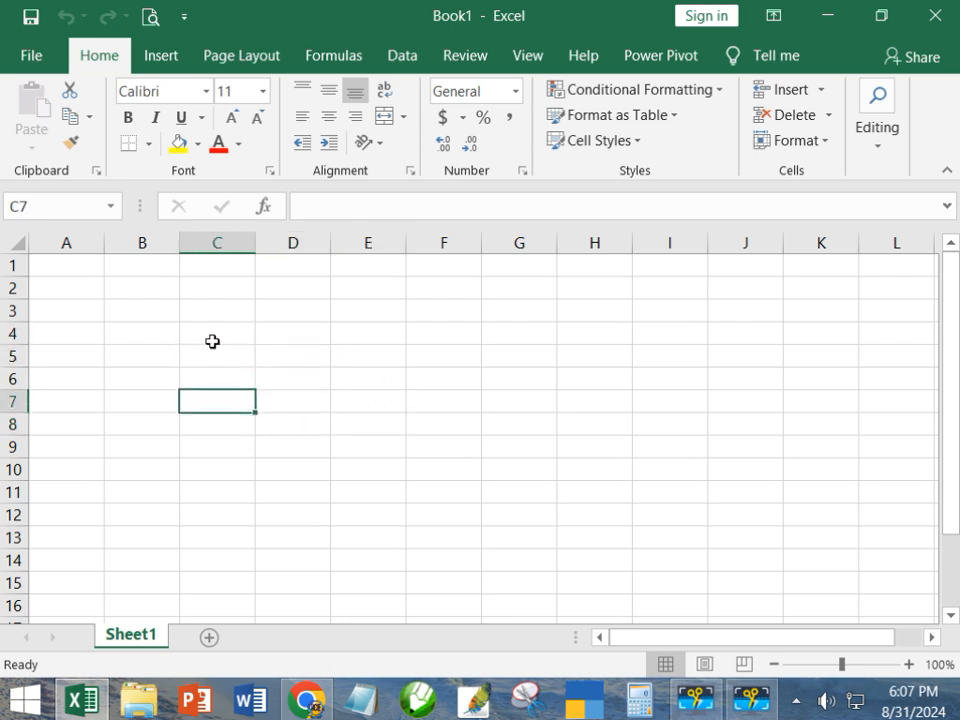
click(214, 335)
click(225, 378)
click(292, 379)
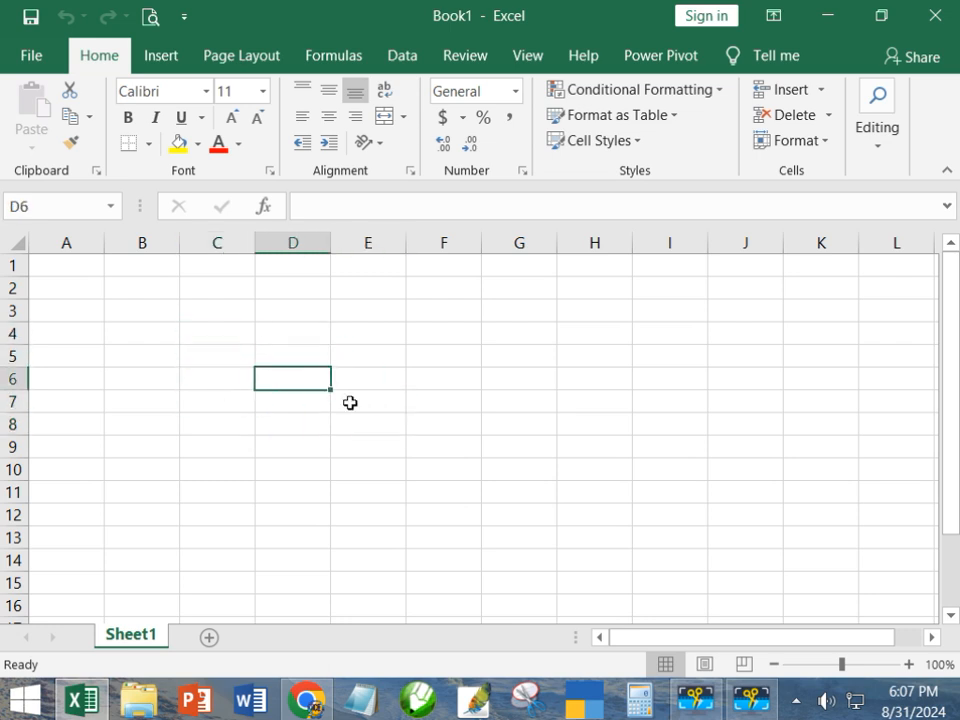
click(290, 466)
click(228, 401)
click(217, 356)
click(295, 400)
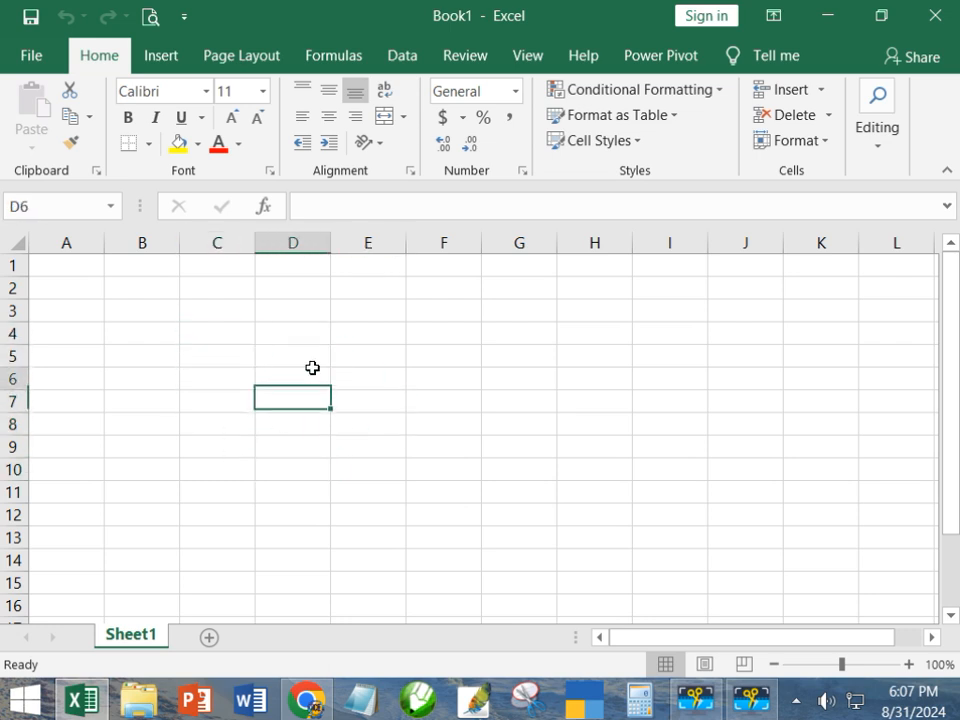
click(312, 372)
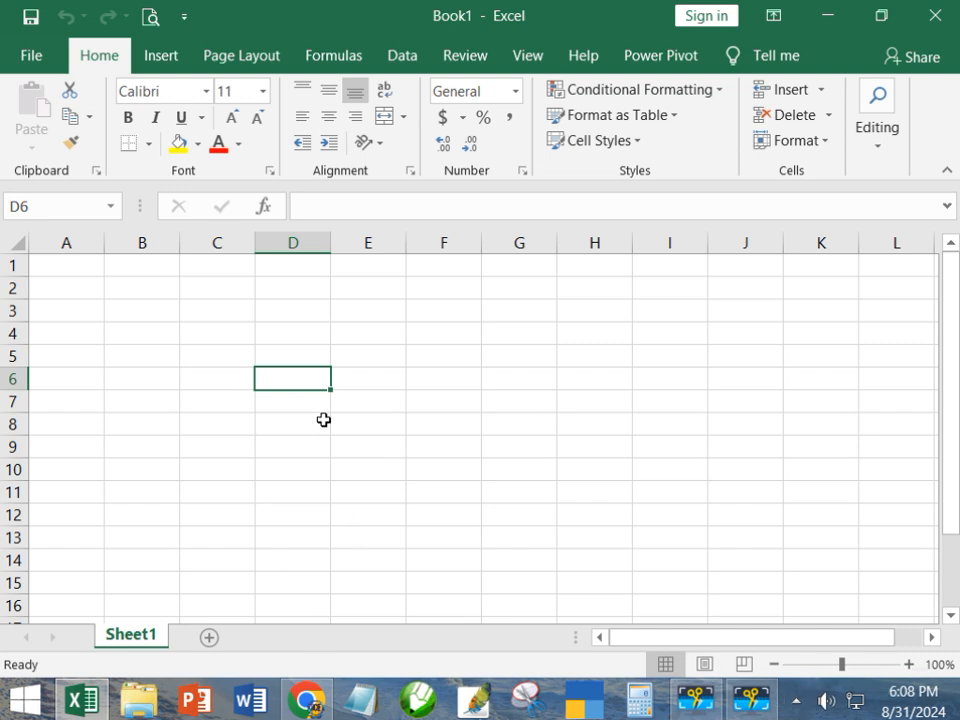
click(296, 399)
click(304, 374)
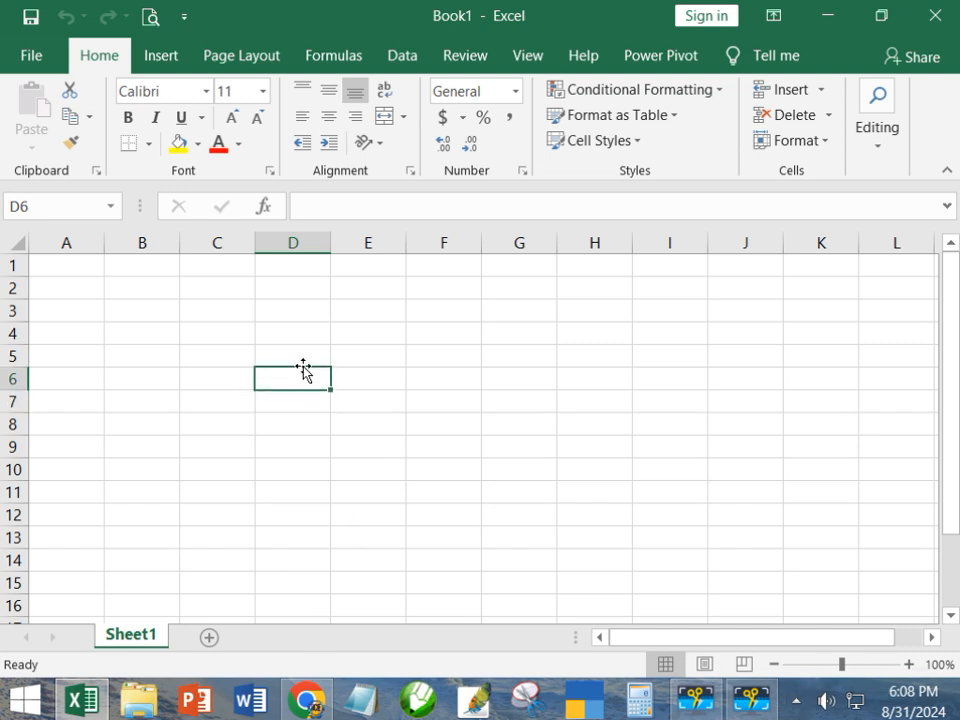
click(750, 698)
click(842, 551)
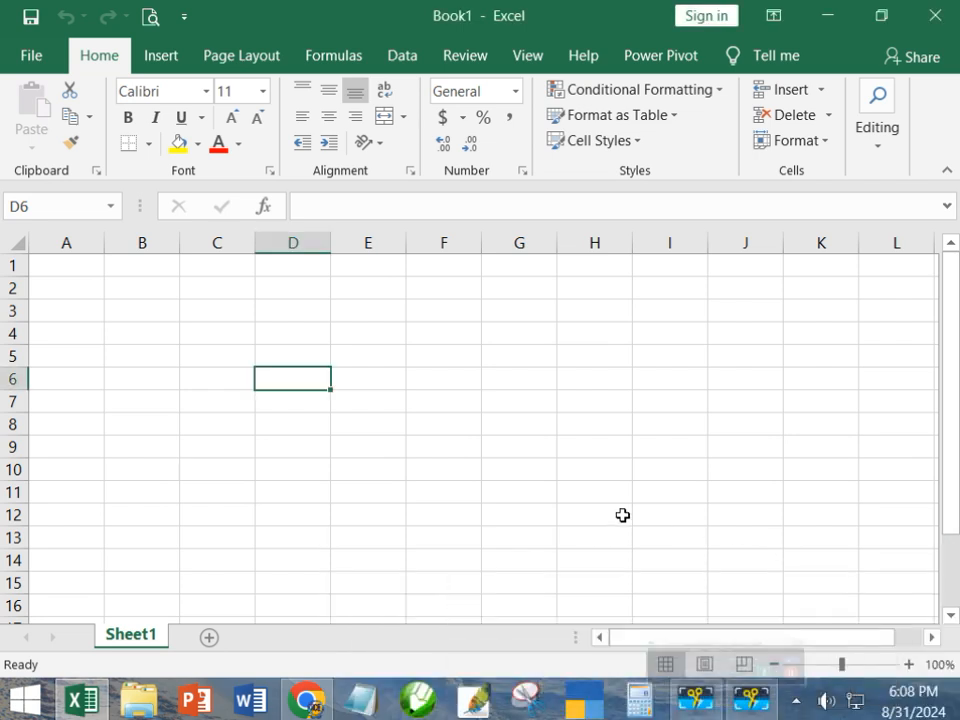
click(230, 377)
click(215, 358)
click(221, 336)
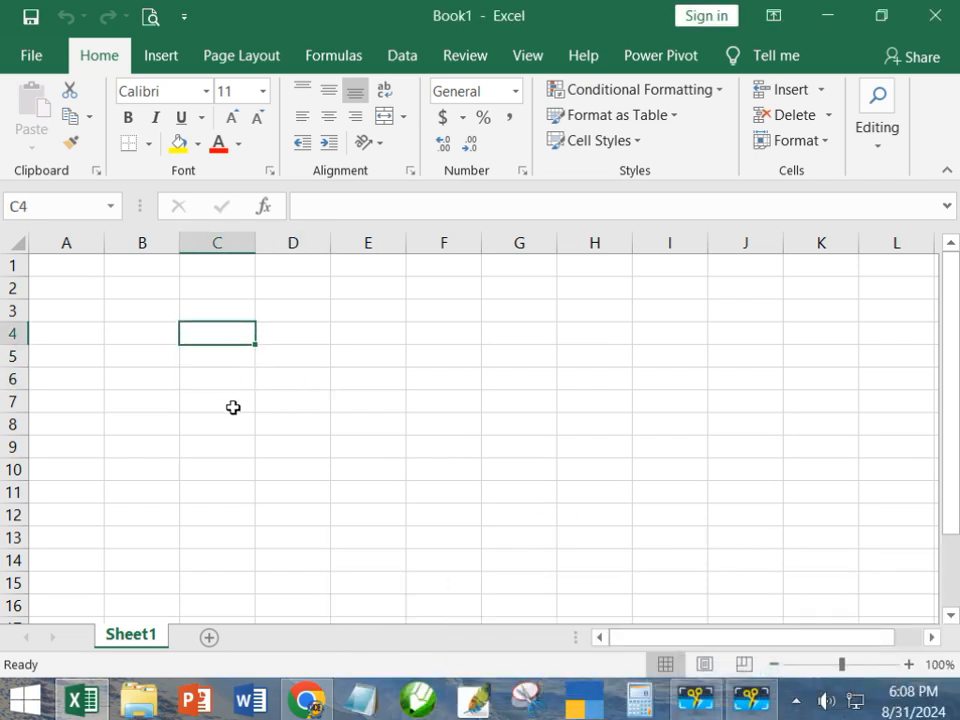
click(234, 378)
click(250, 335)
click(276, 354)
click(279, 418)
click(219, 357)
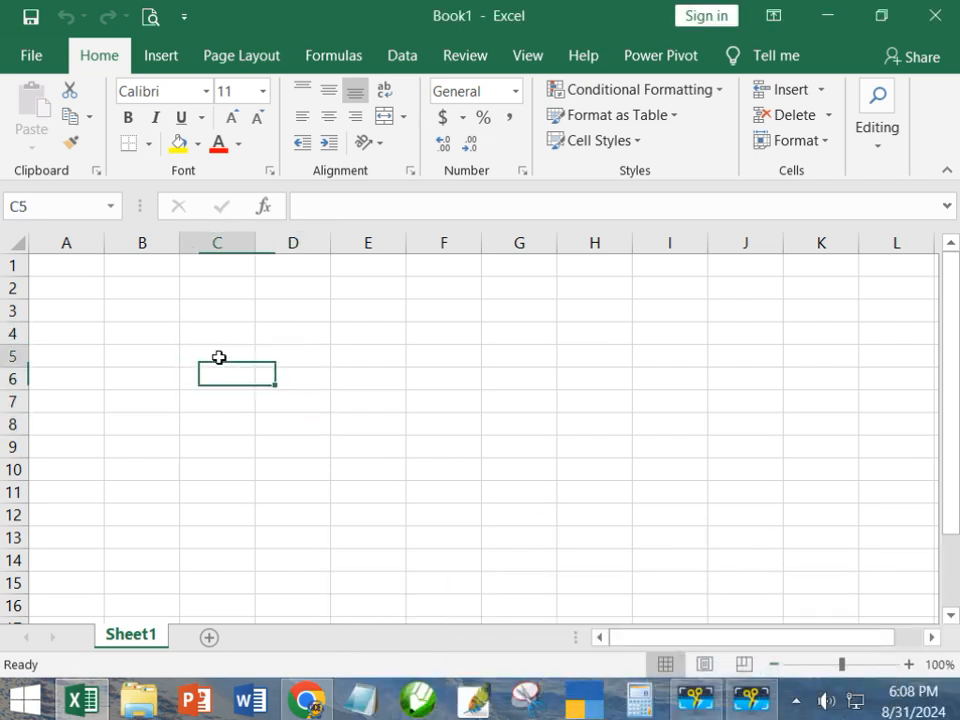
click(221, 334)
click(292, 374)
Step: Enter the numbers 2, 56, 89, 48 and 15 down column C in cells C3 to C7
click(248, 310)
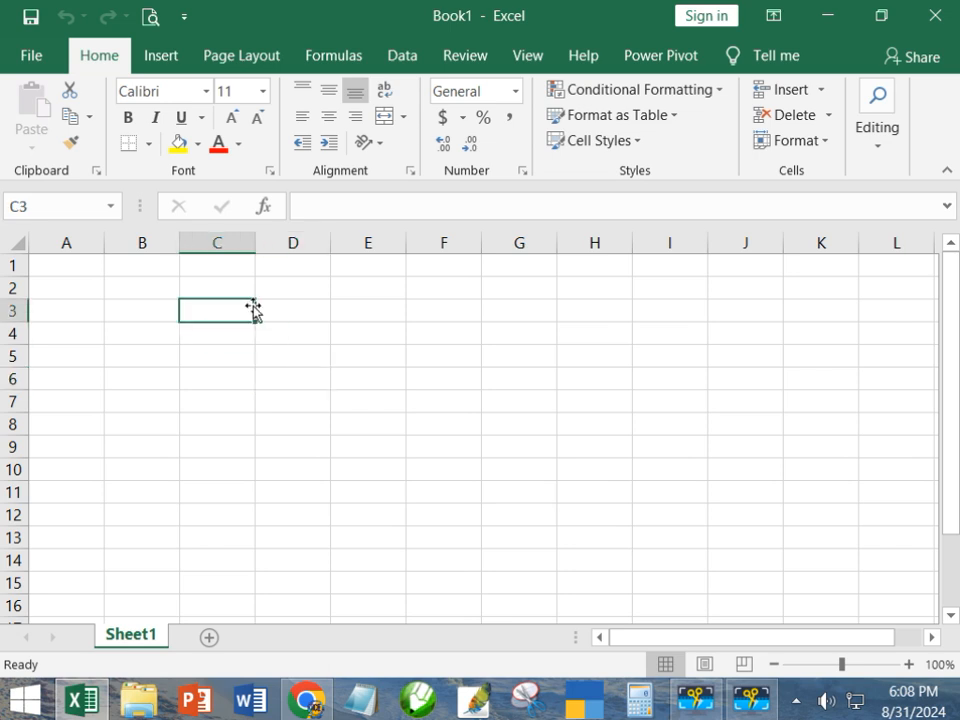
text(2)
key(Return)
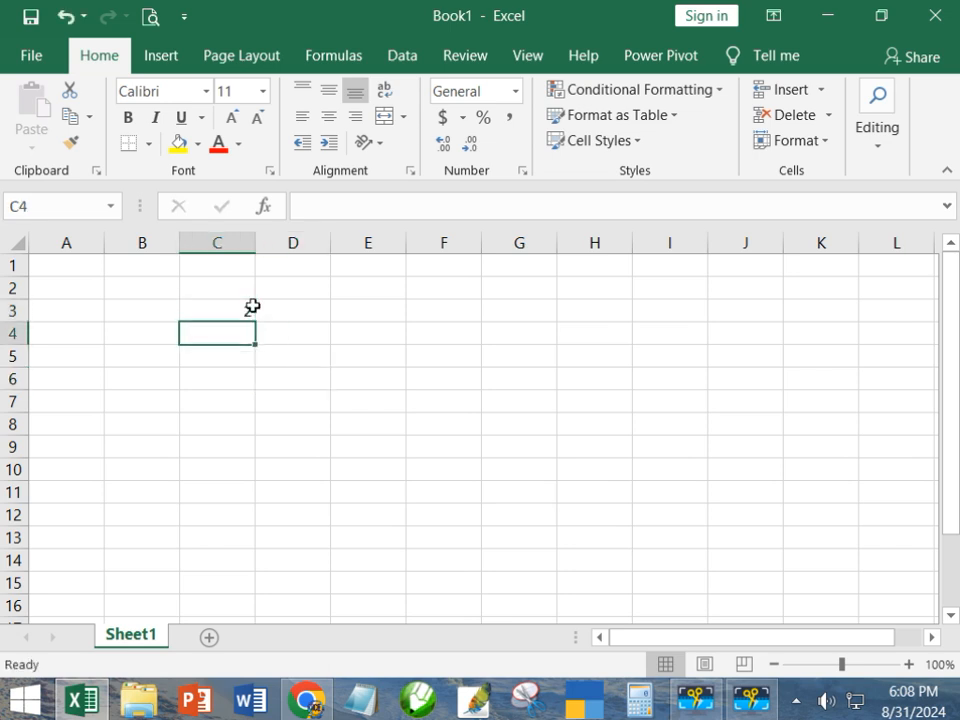
text(56)
key(Return)
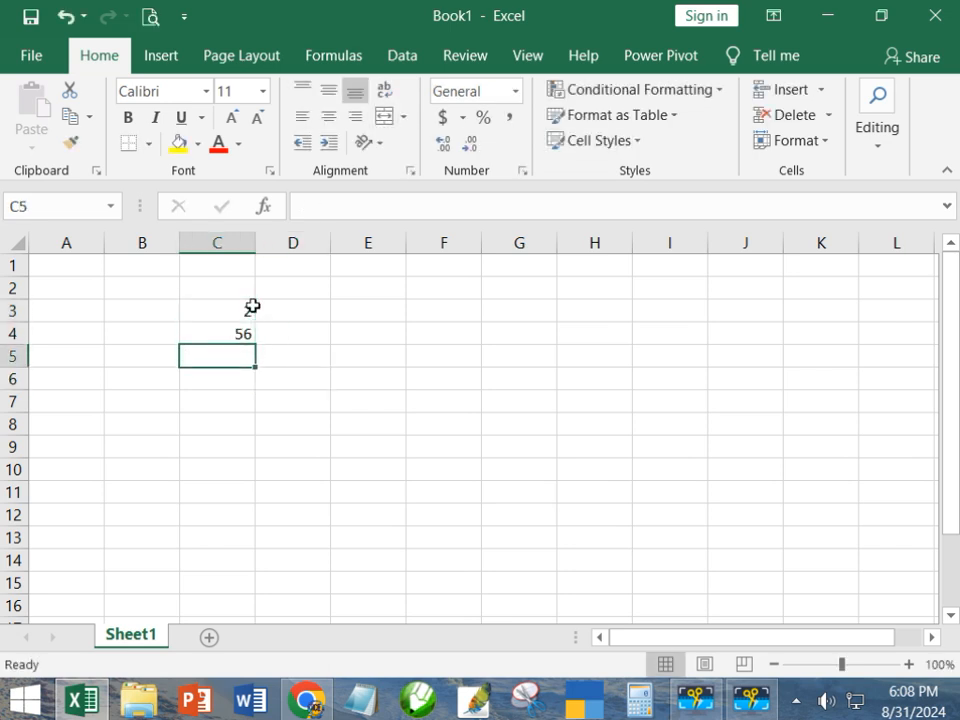
text(89)
key(Return)
text(48)
key(Return)
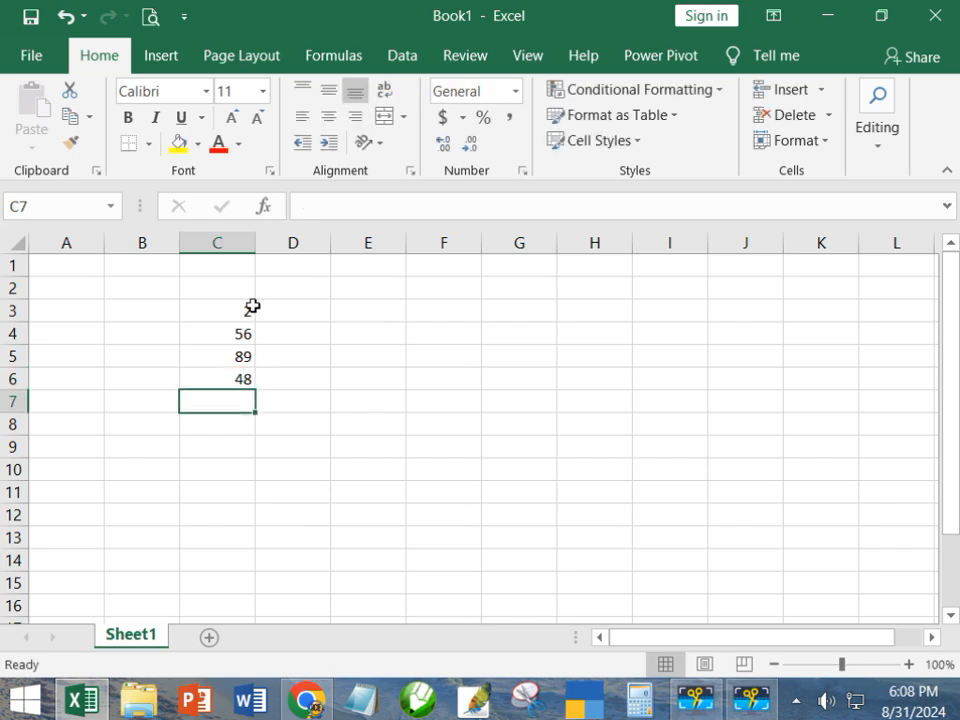
text(15)
key(Return)
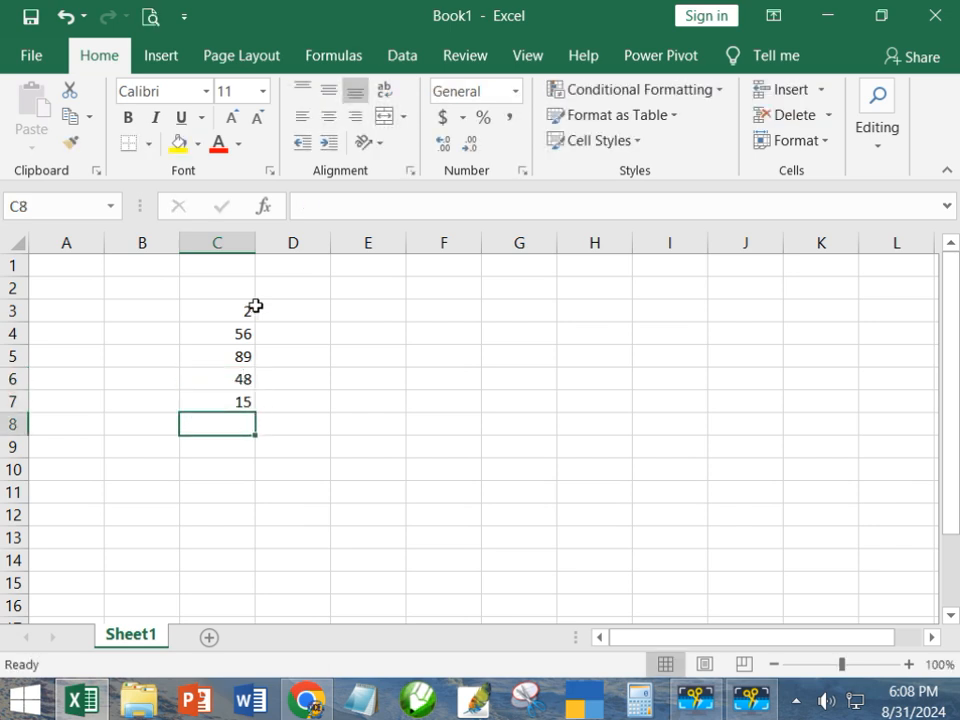
Step: Enter the label "sum" in cell B8, beside the cell below the number list
click(154, 425)
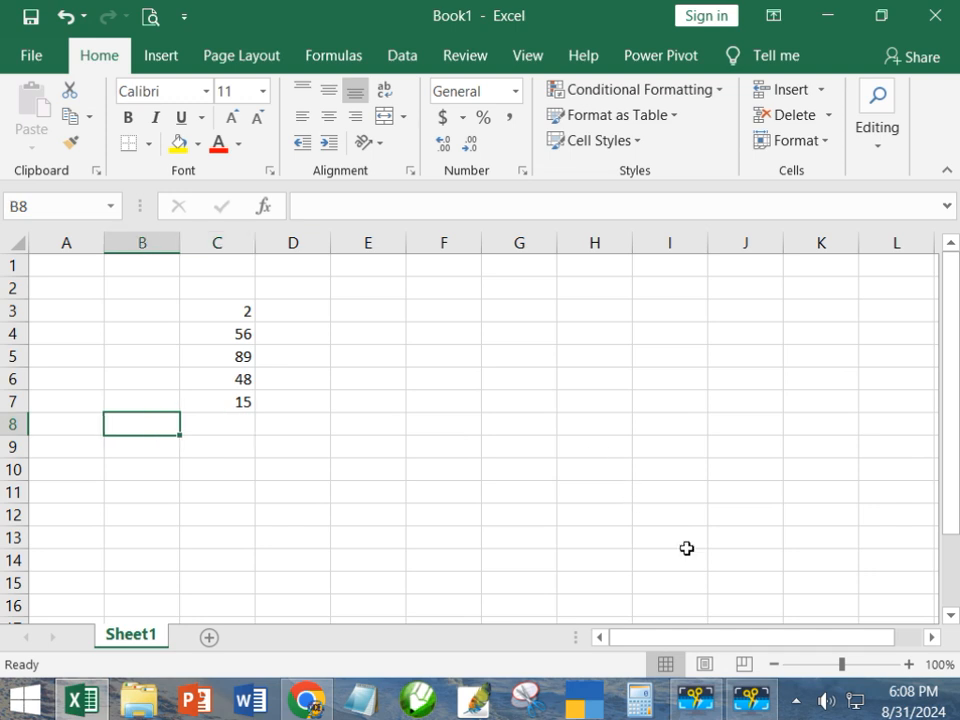
click(758, 706)
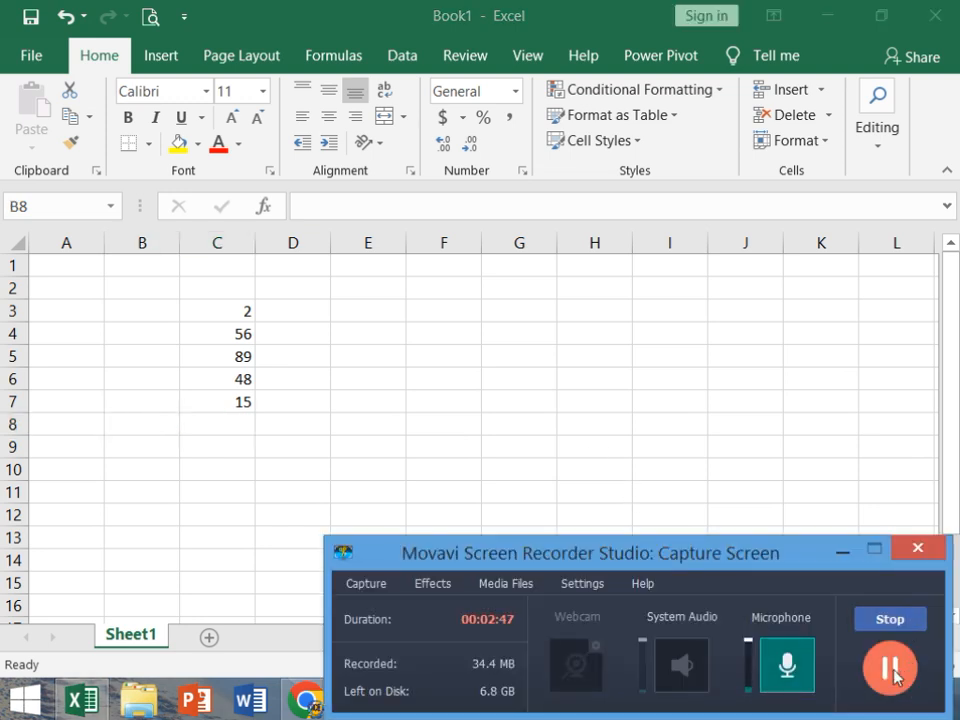
click(842, 552)
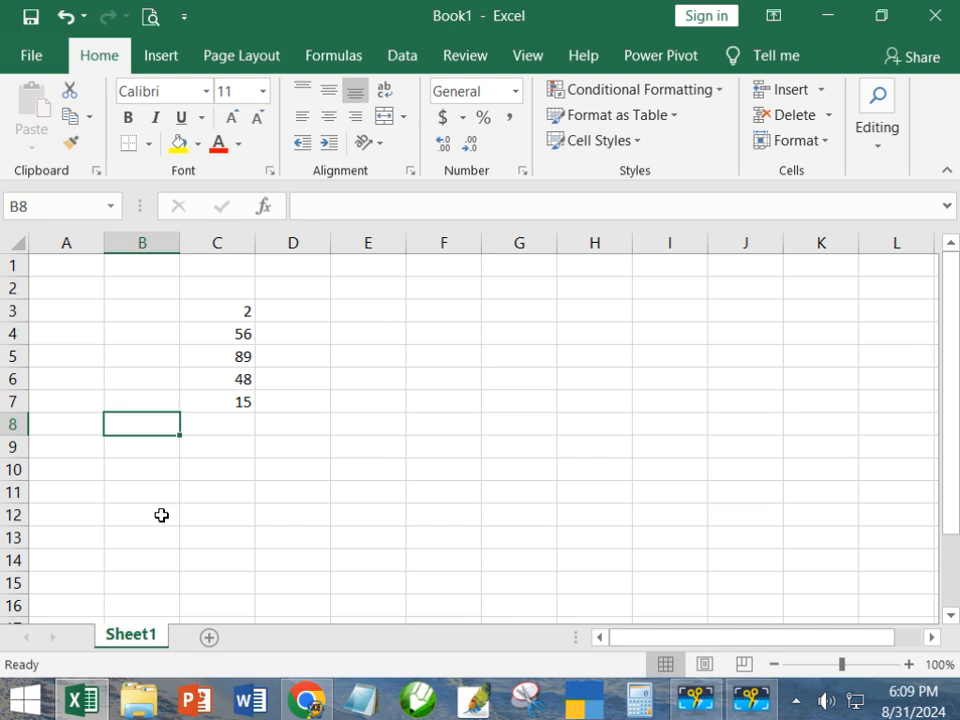
text(sum)
key(Tab)
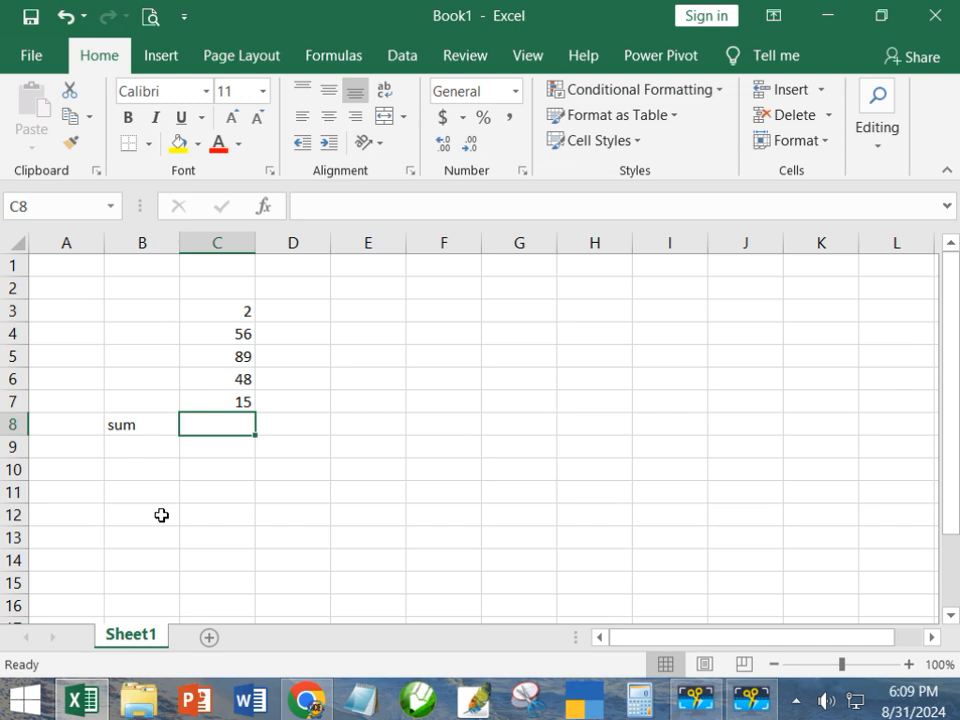
Step: Enter the formula =10+5 in cell C8 next to the sum label
text(=)
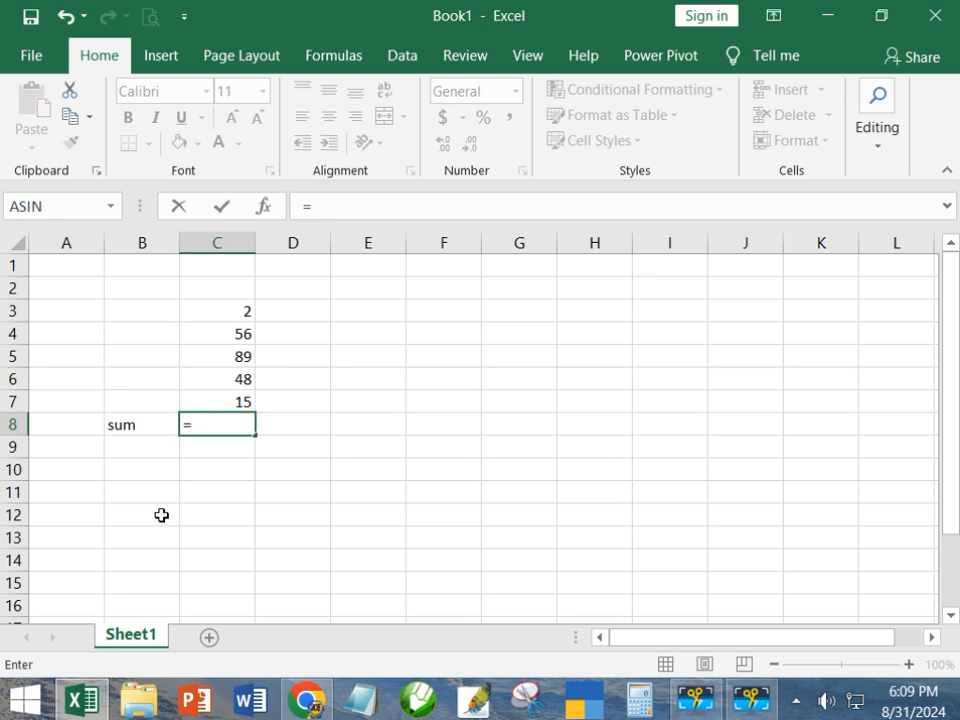
text(10+5)
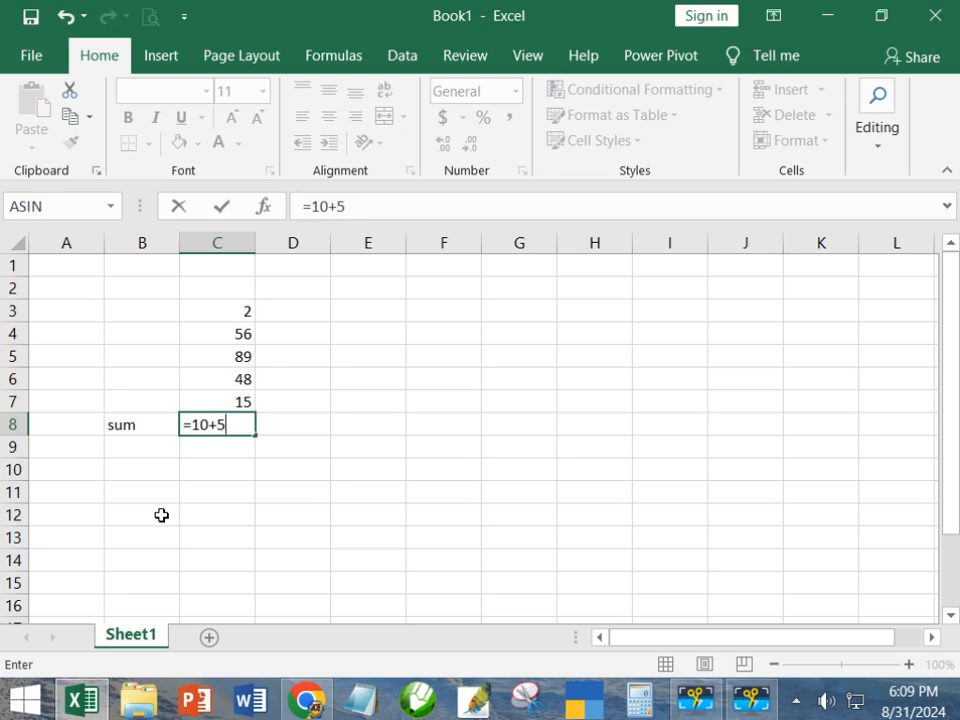
key(Return)
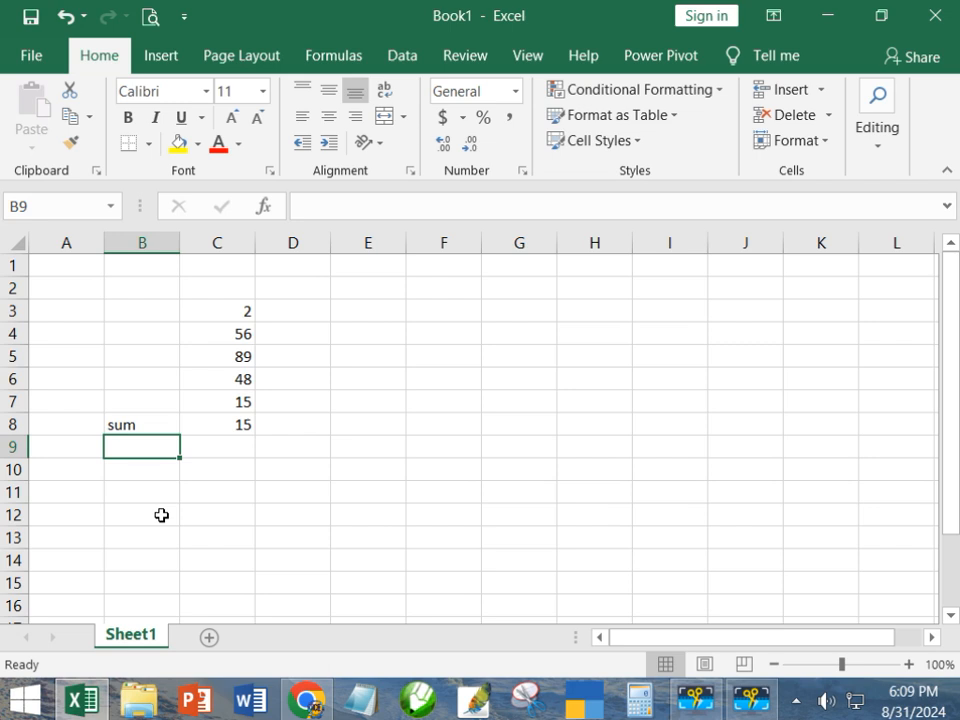
Step: Enter 10+5 without an equals sign in cell D8 for comparison with the formula in C8
key(Up)
key(Right)
key(Right)
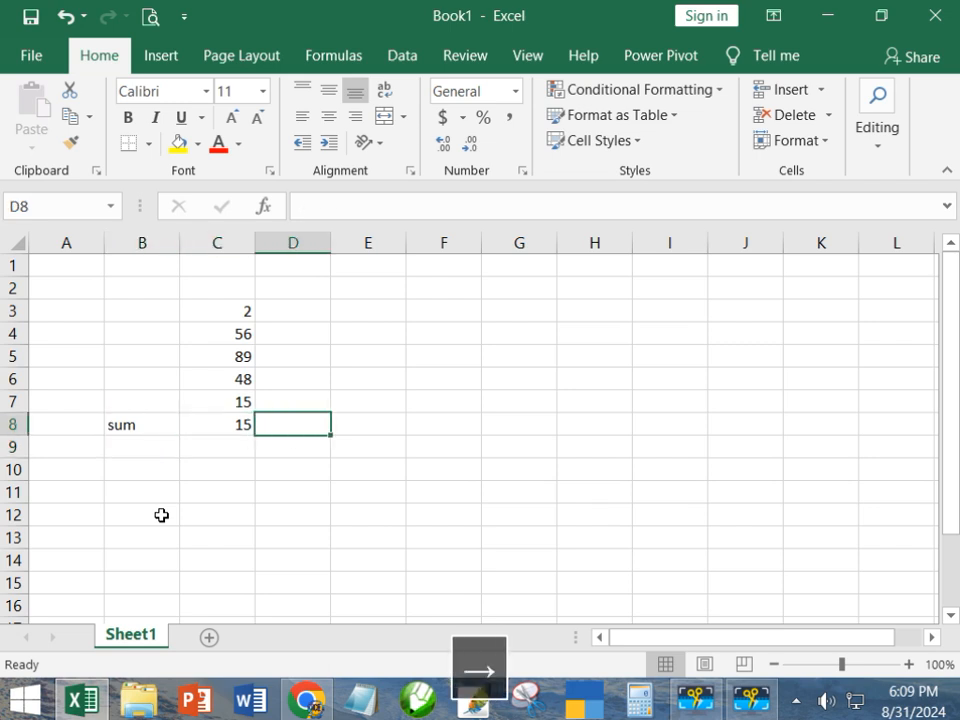
text(10+5)
key(Return)
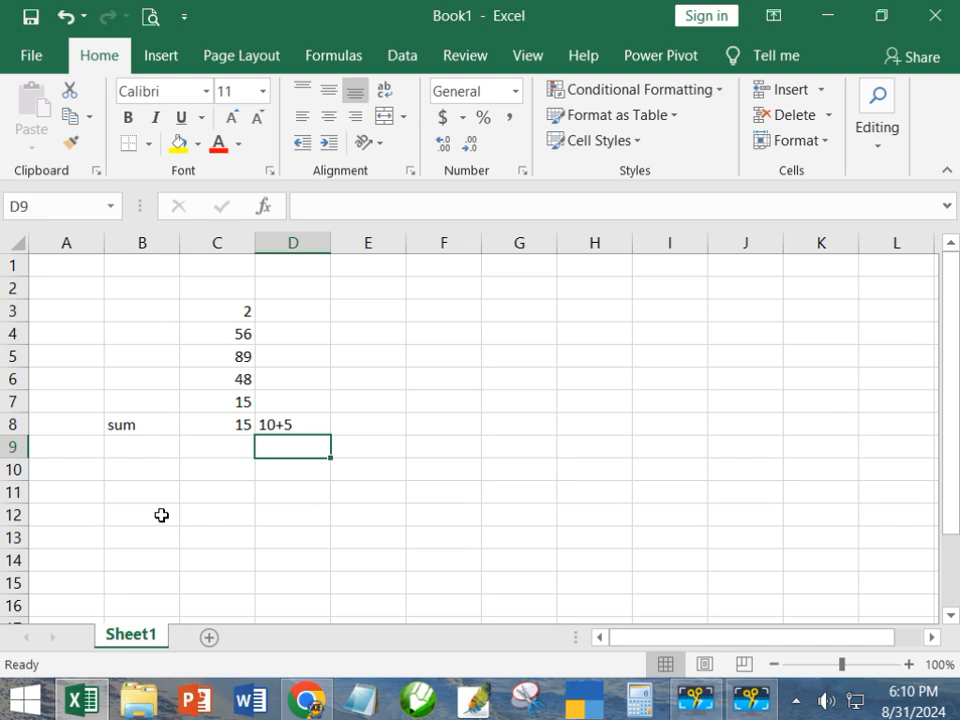
Step: Clear the contents of cells C8 and D8
key(Up)
key(Left)
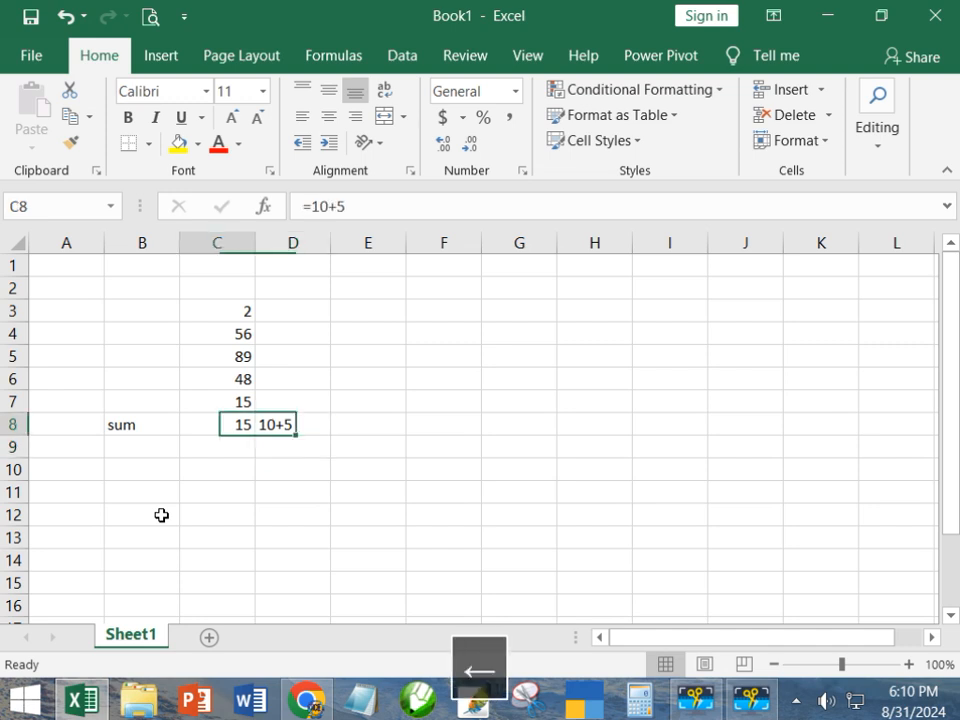
key(shift+Right)
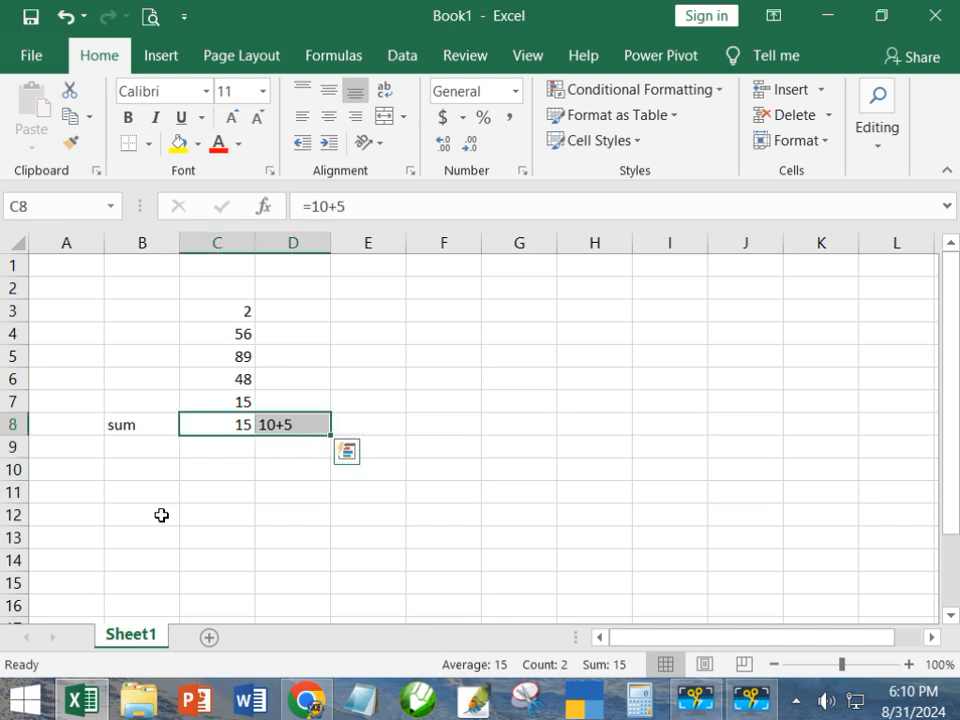
key(Delete)
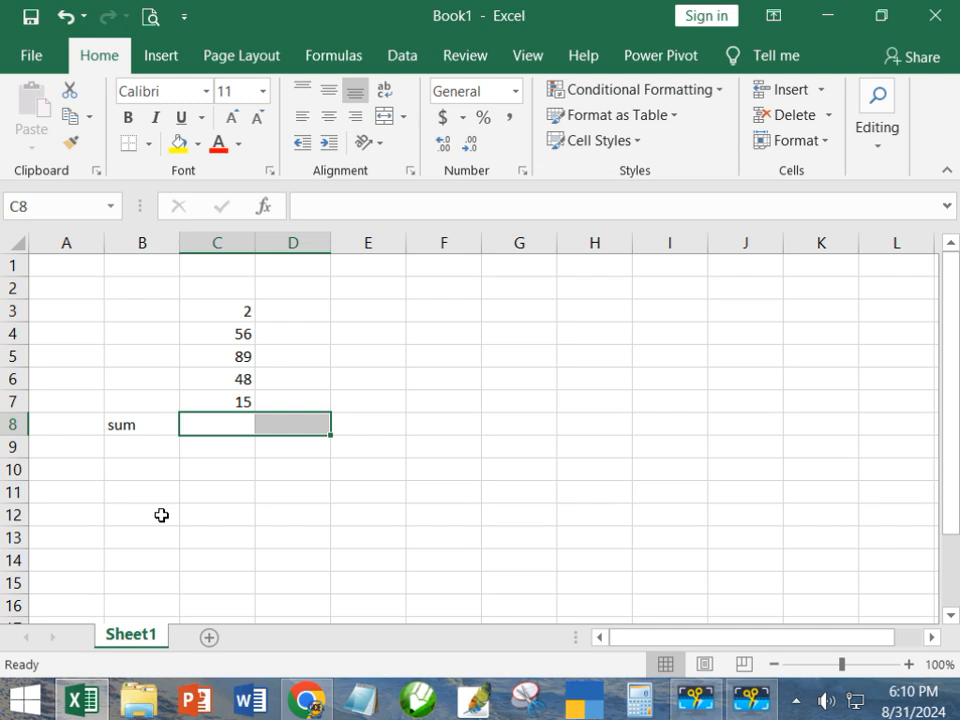
Step: Enter the formula =sum(C3,C4,C5,C6,C7,) in cell C8, picking each number cell in column C as a separate argument
key(Left)
key(Right)
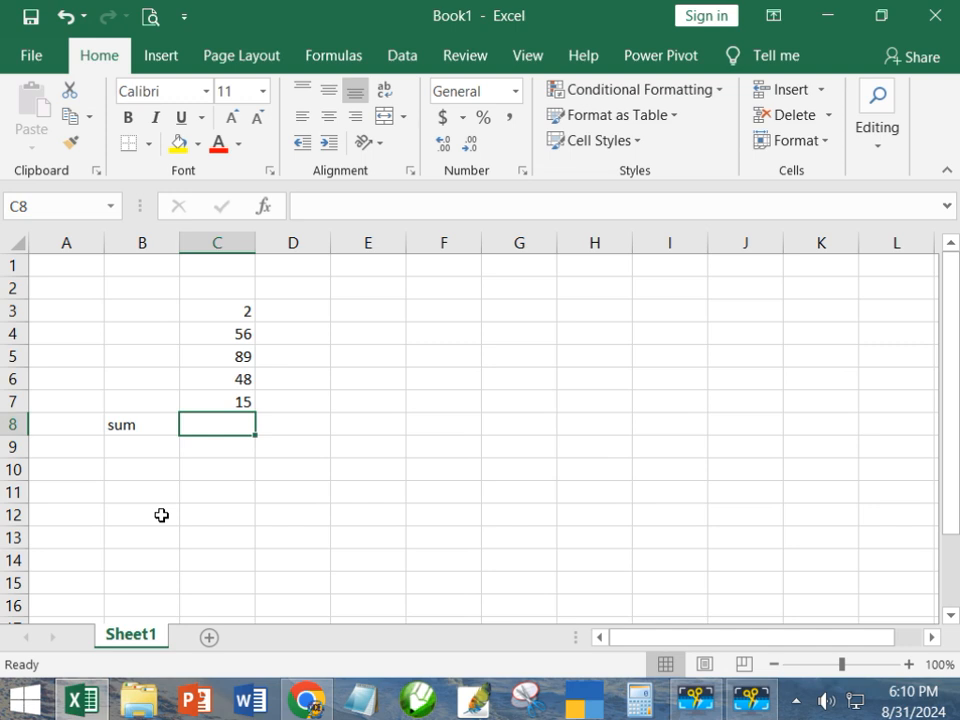
text(=)
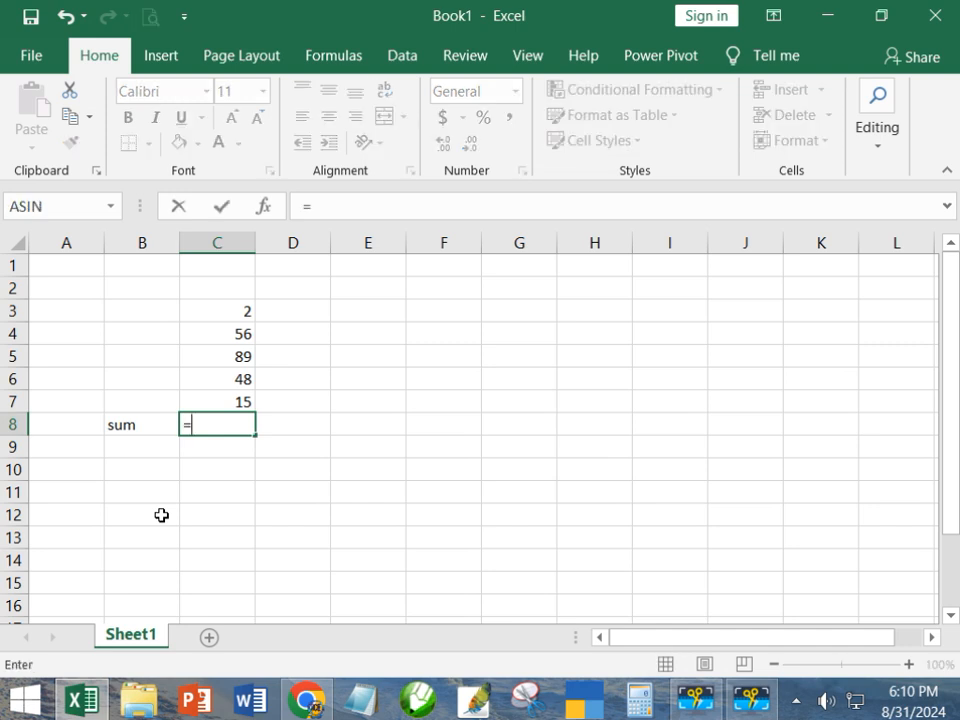
text(sum)
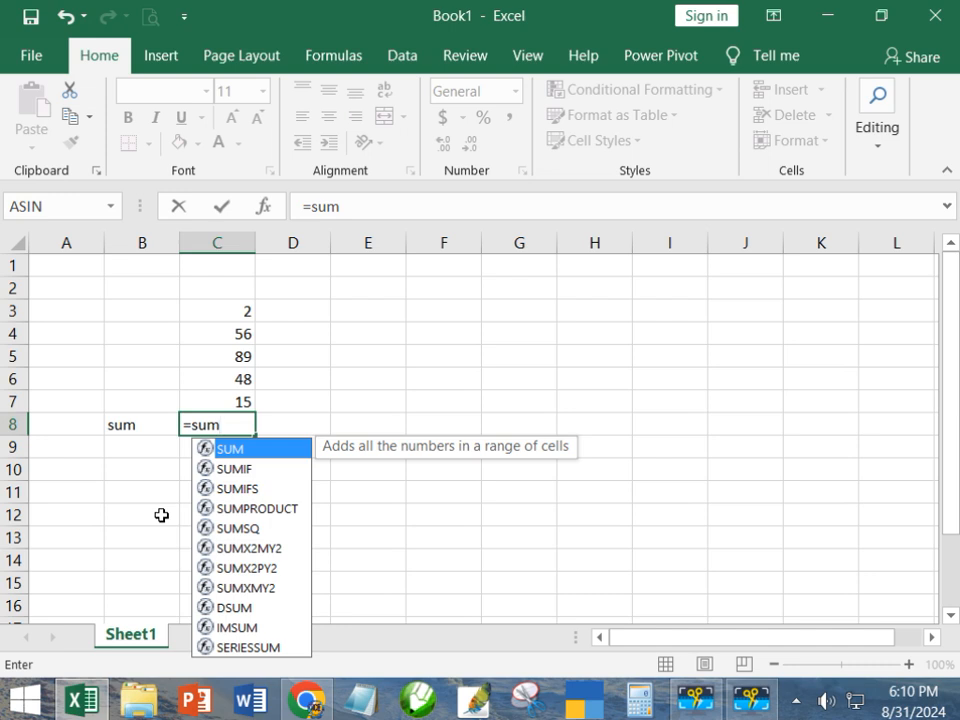
text(()
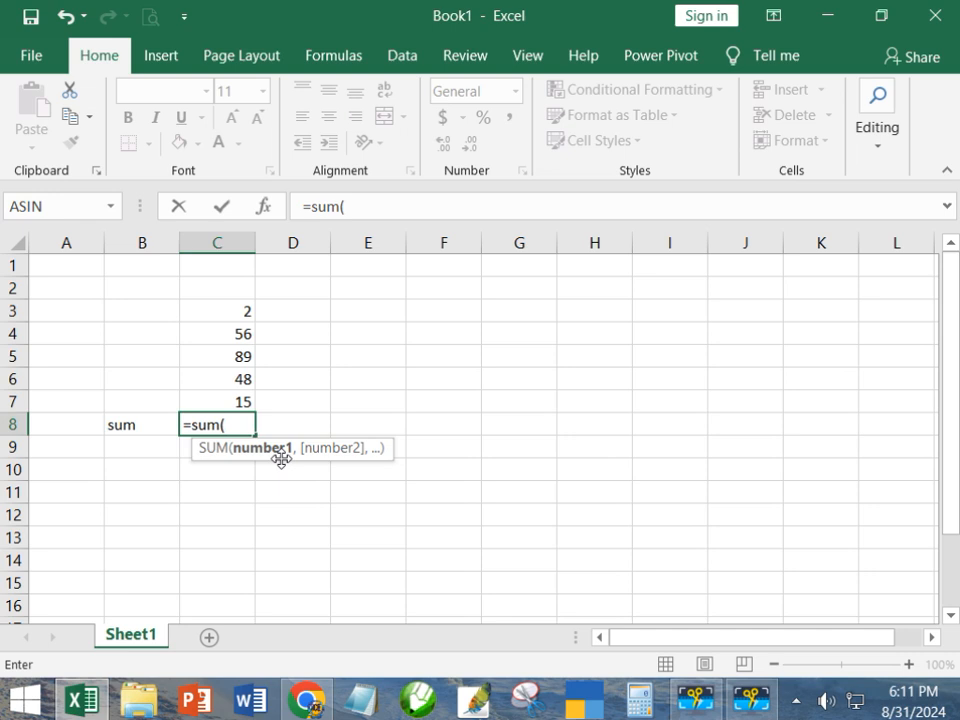
click(226, 317)
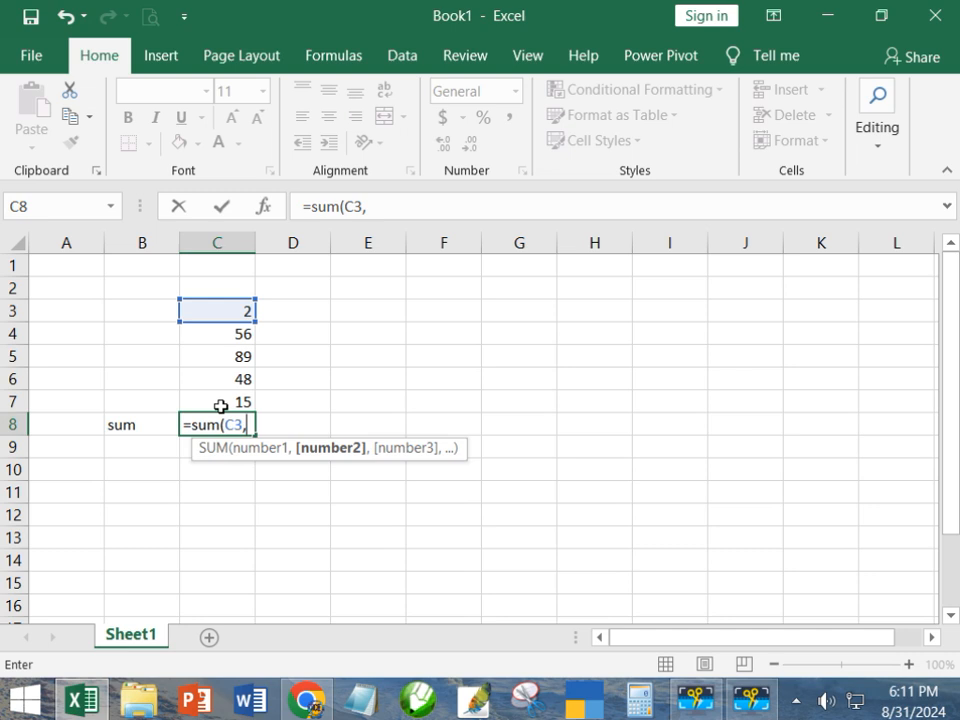
click(237, 338)
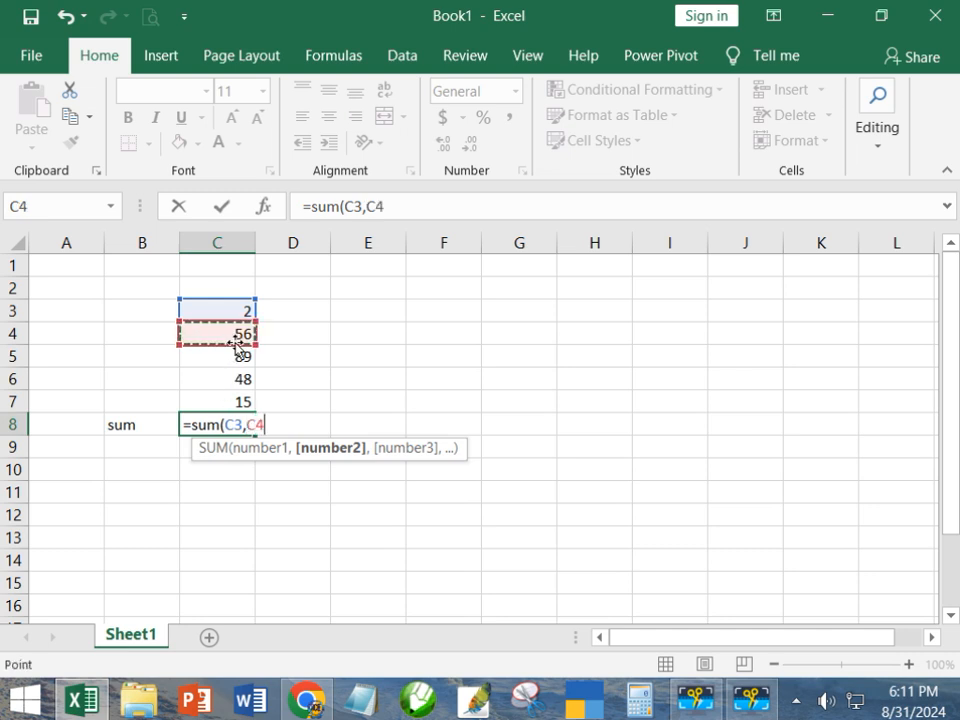
text(,)
click(234, 357)
text(,)
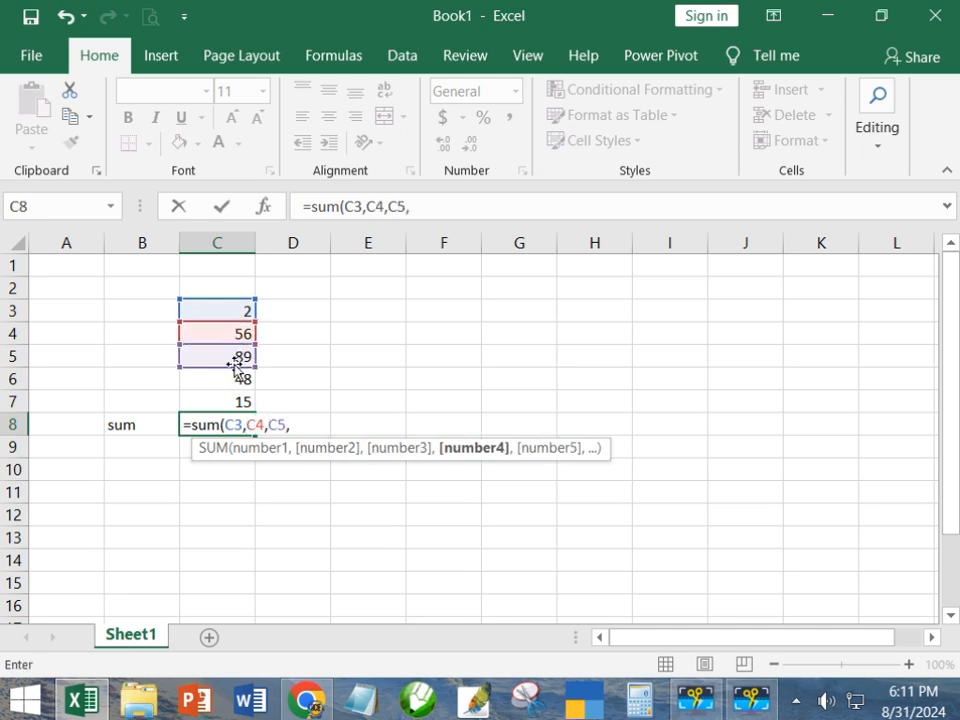
click(236, 380)
text(,)
click(236, 401)
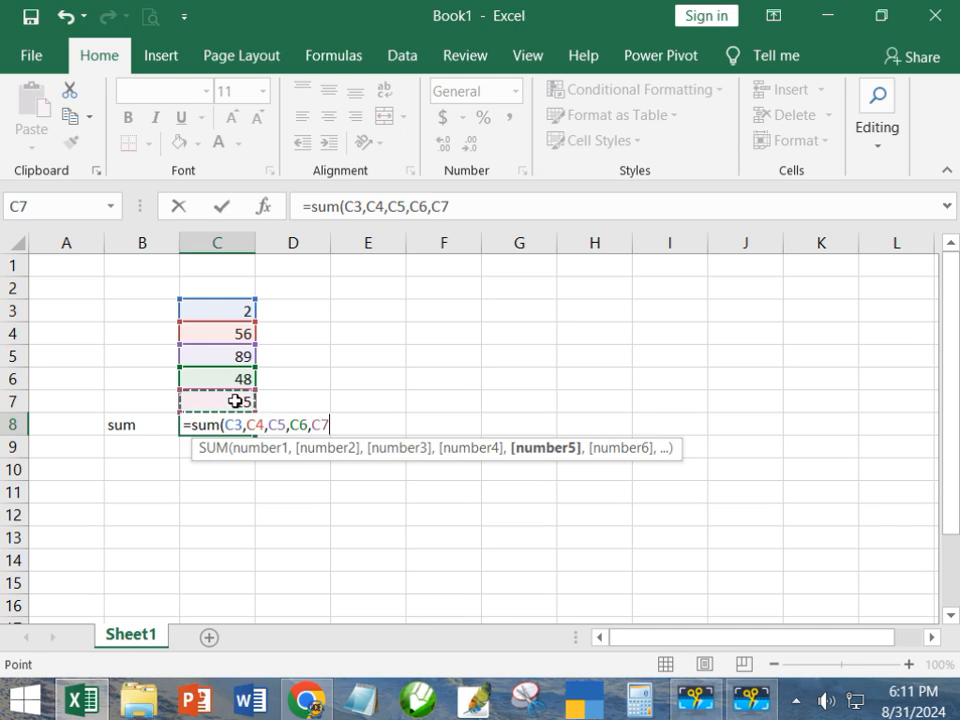
text(,)
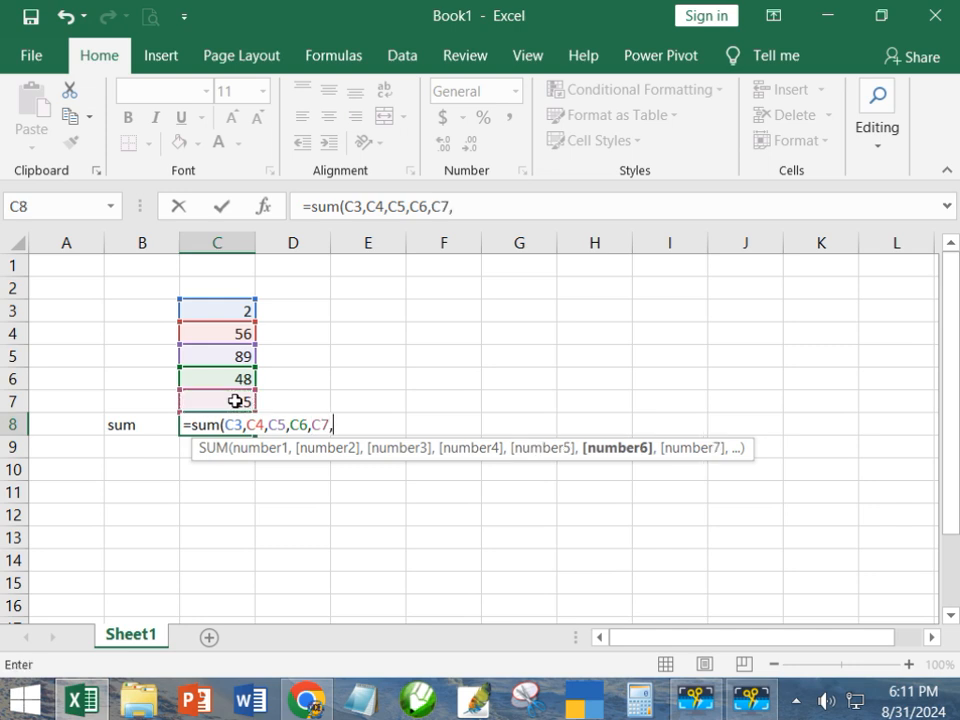
text())
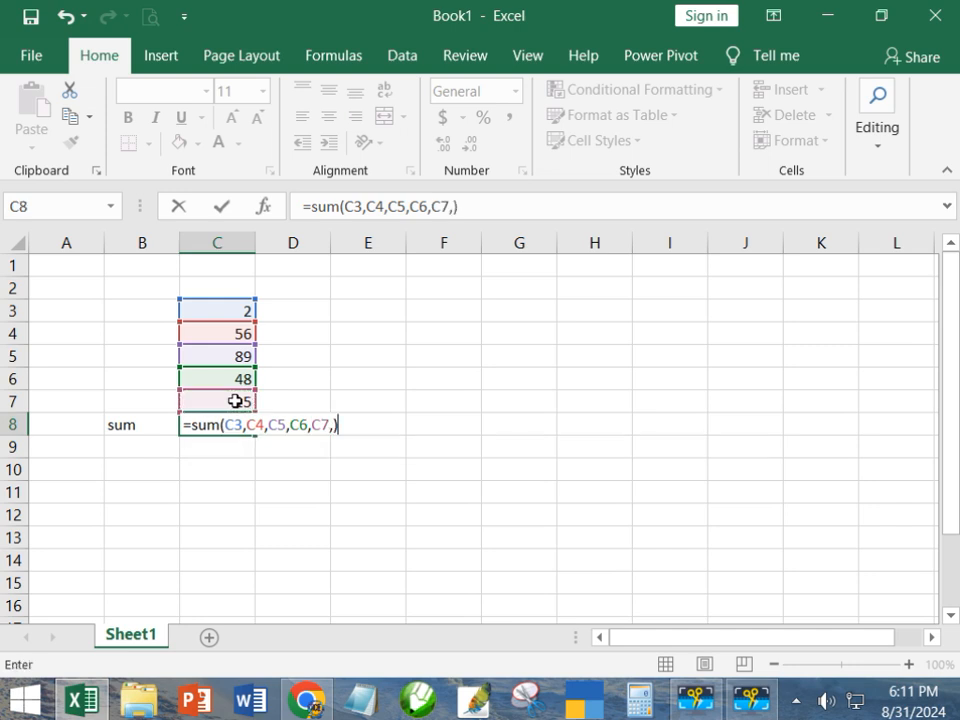
key(Return)
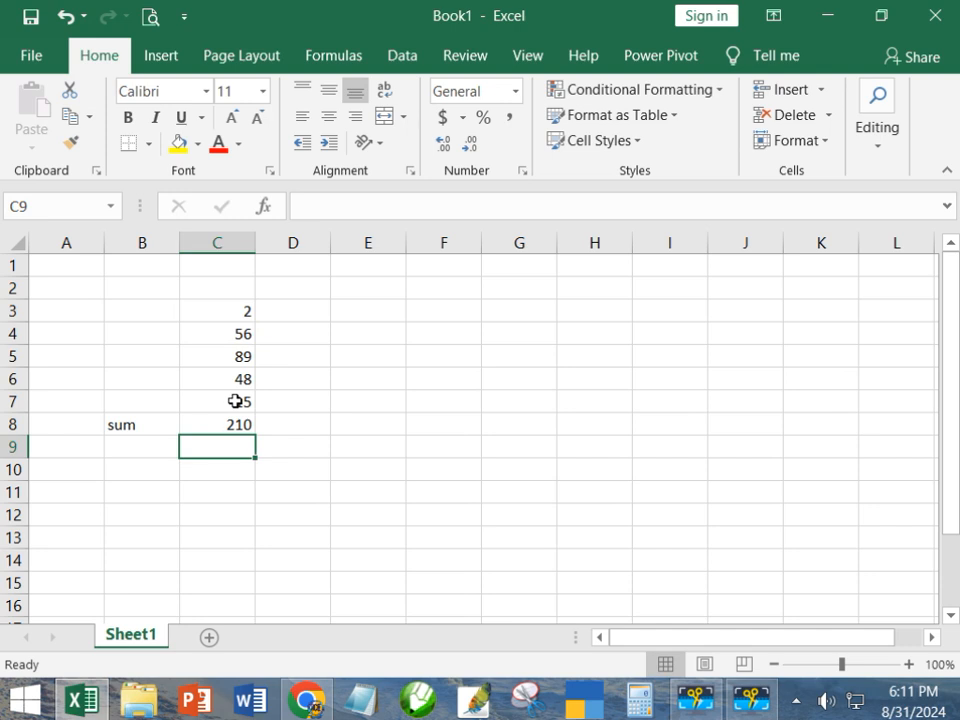
Step: Examine the references in C8's SUM formula and check how the addresses of cells C3 and J11 are shown
click(238, 424)
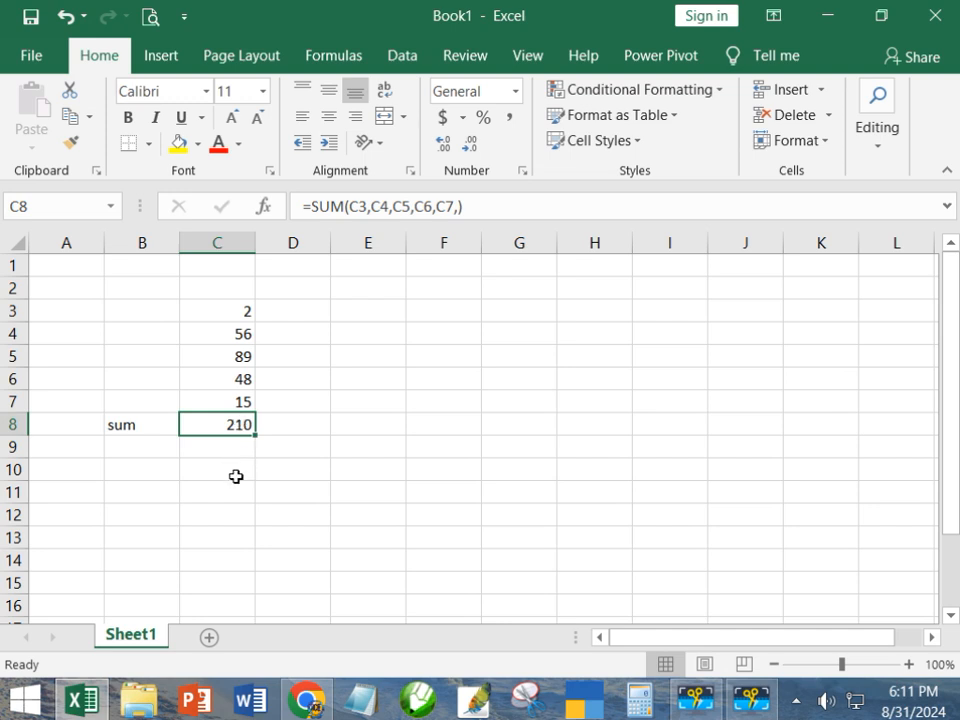
double_click(246, 422)
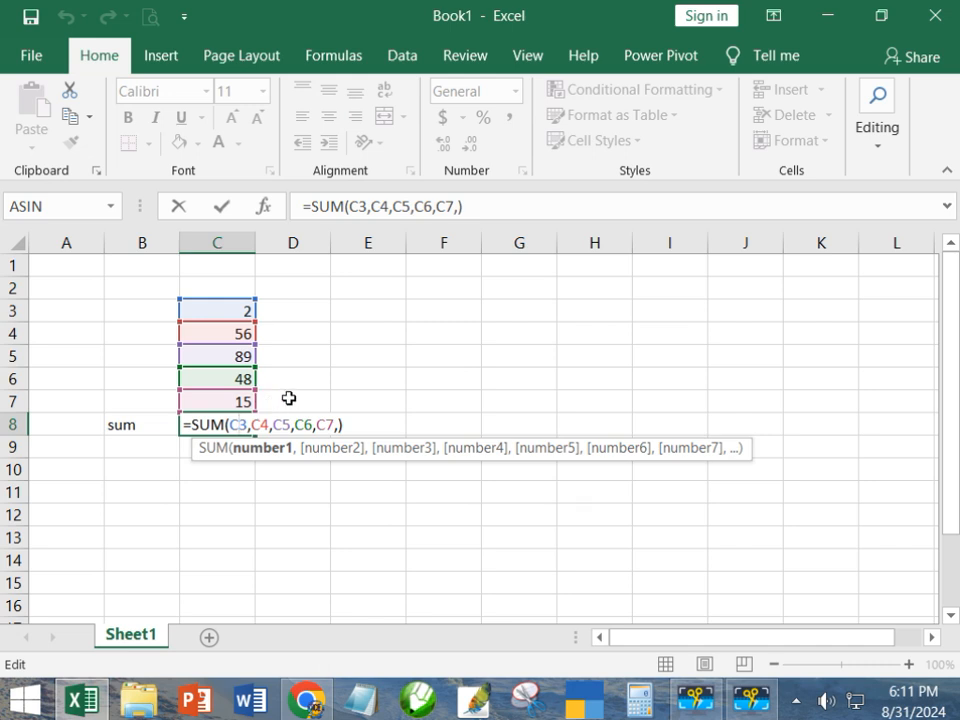
key(Return)
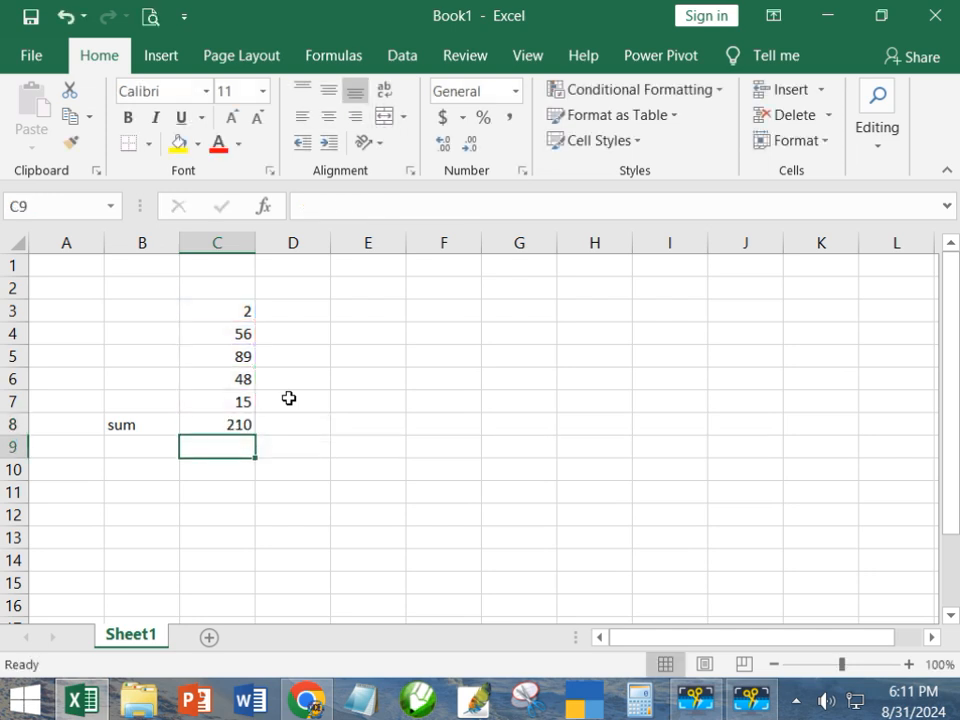
click(232, 310)
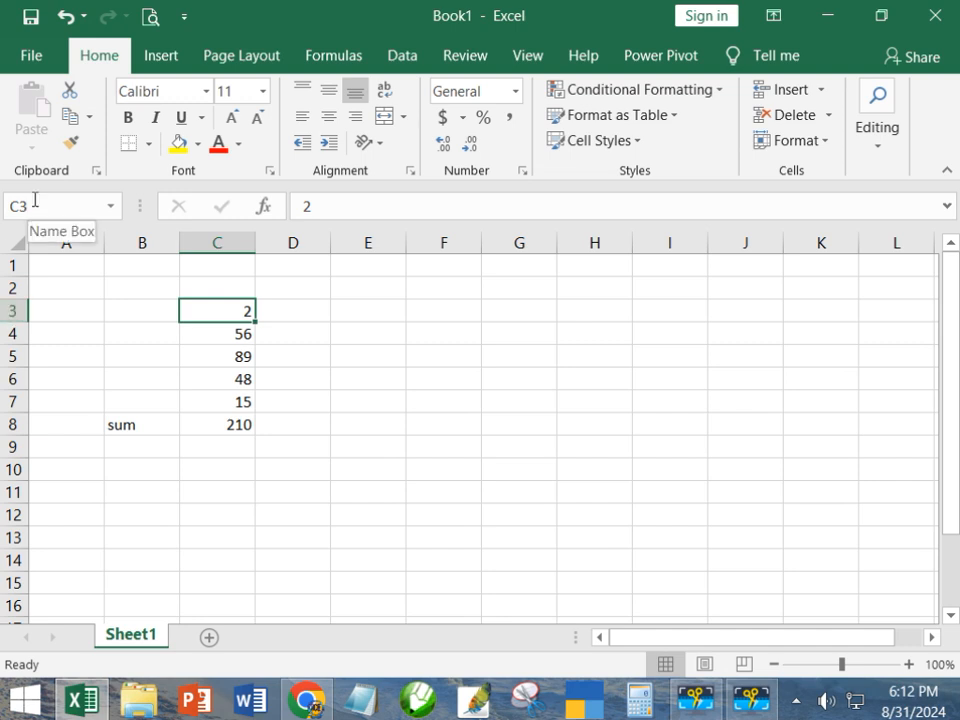
click(776, 489)
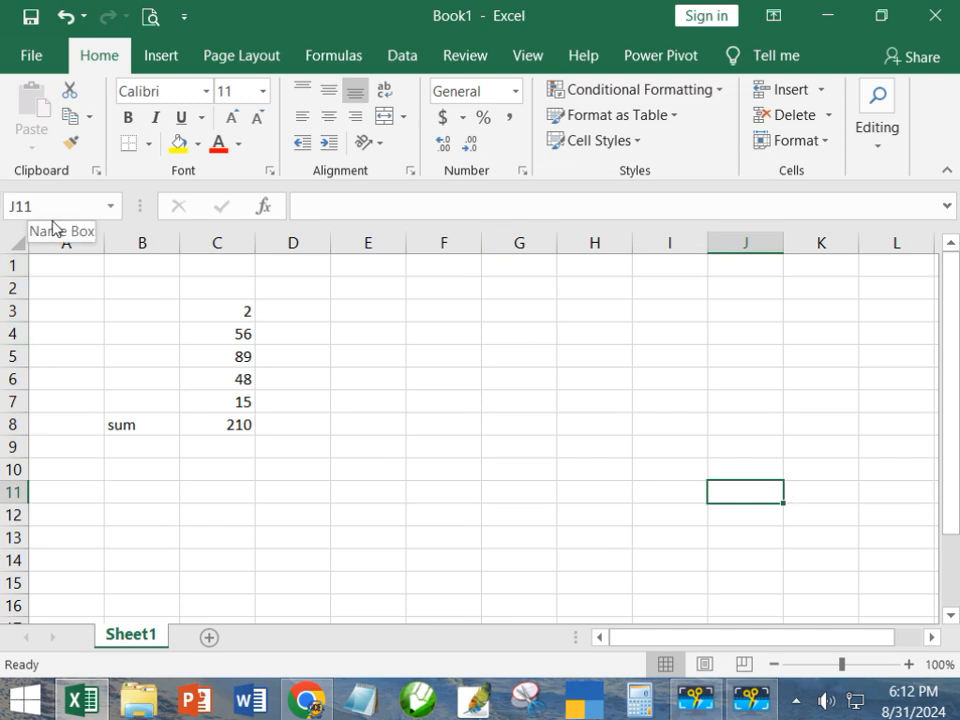
Step: Begin a SUM formula with an open parenthesis in cell C9, directly below the first total
click(225, 441)
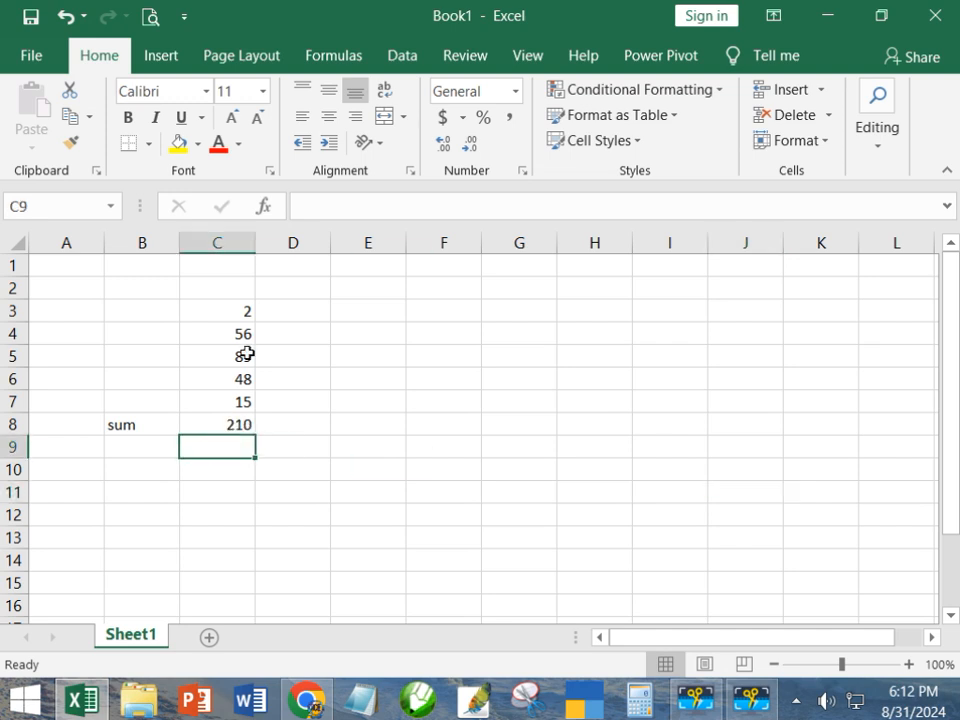
text(=sum)
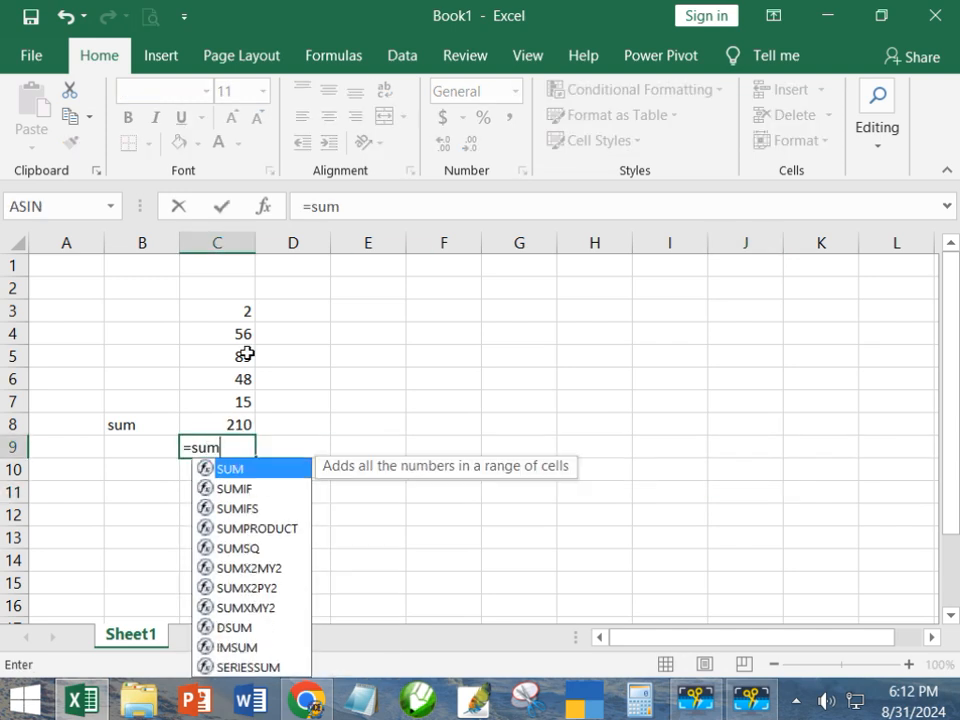
text(()
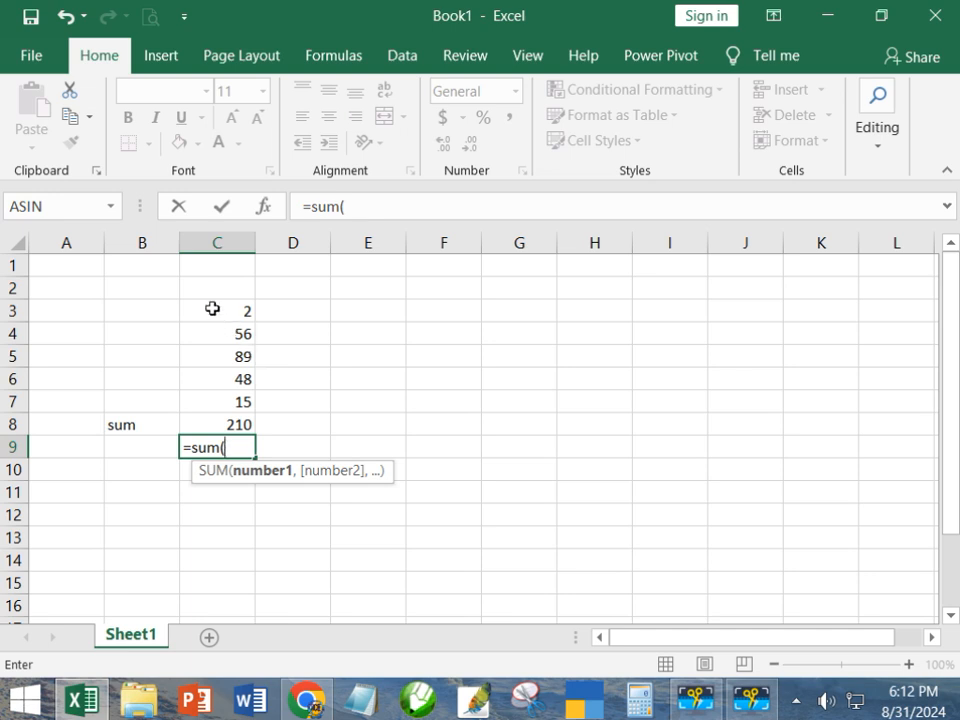
Step: Try extending the SUM argument from C3 to C7 with extend selection, and remove that range from the formula
click(212, 309)
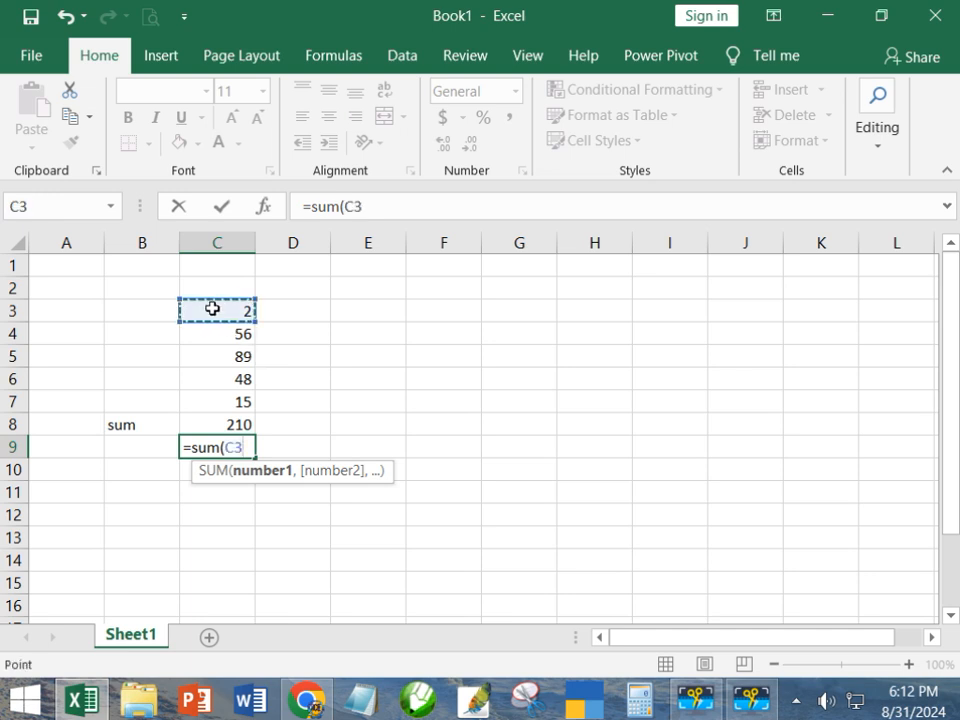
key(F8)
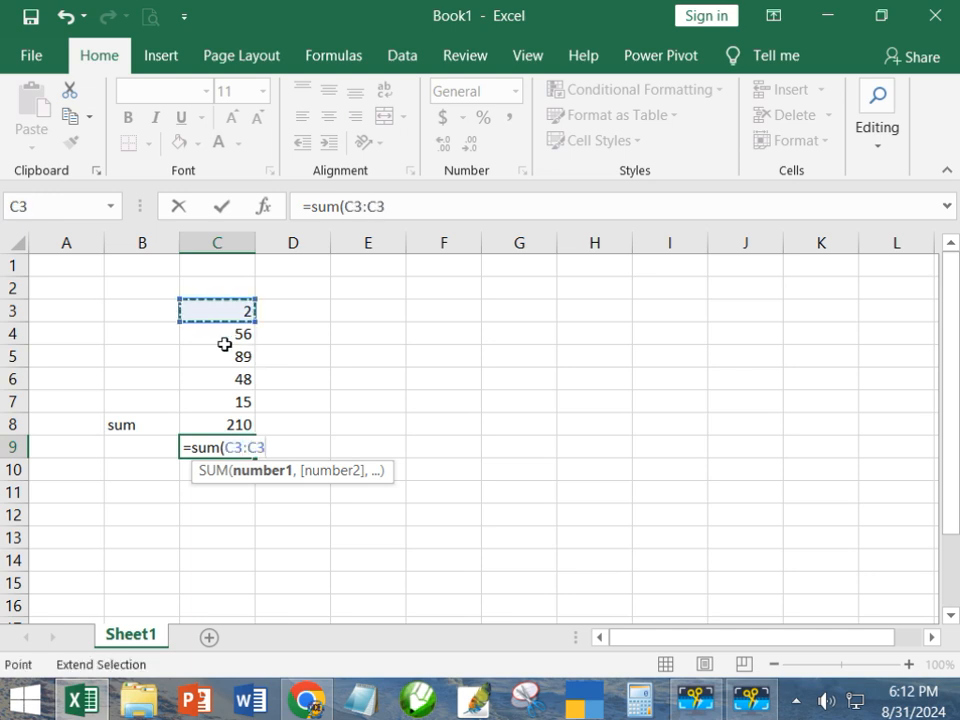
click(228, 402)
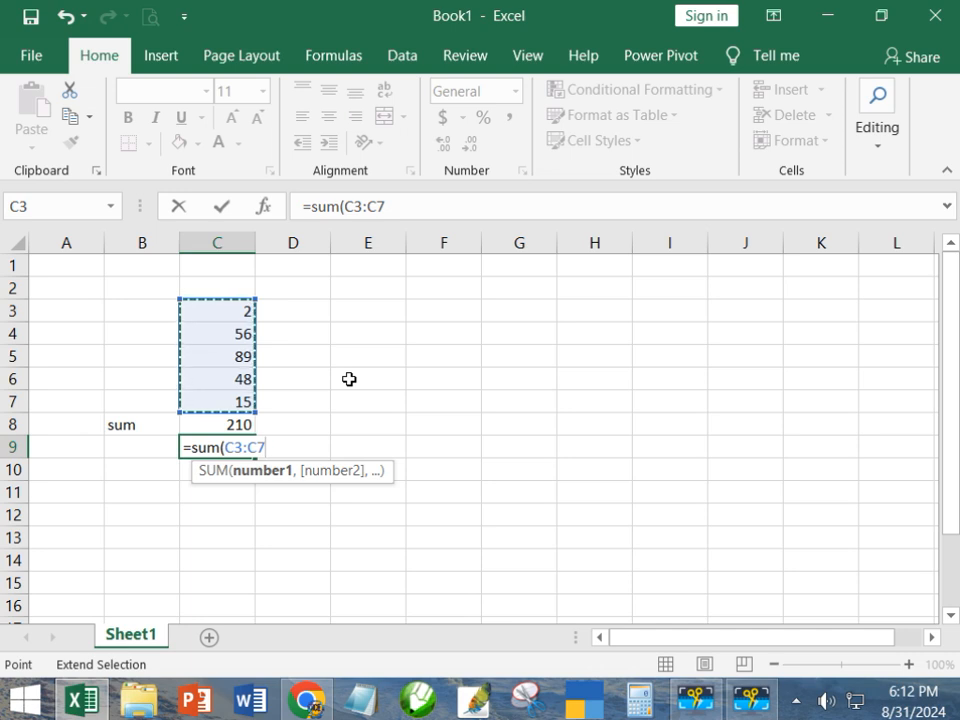
key(BackSpace)
key(BackSpace)
key(BackSpace)
key(BackSpace)
key(BackSpace)
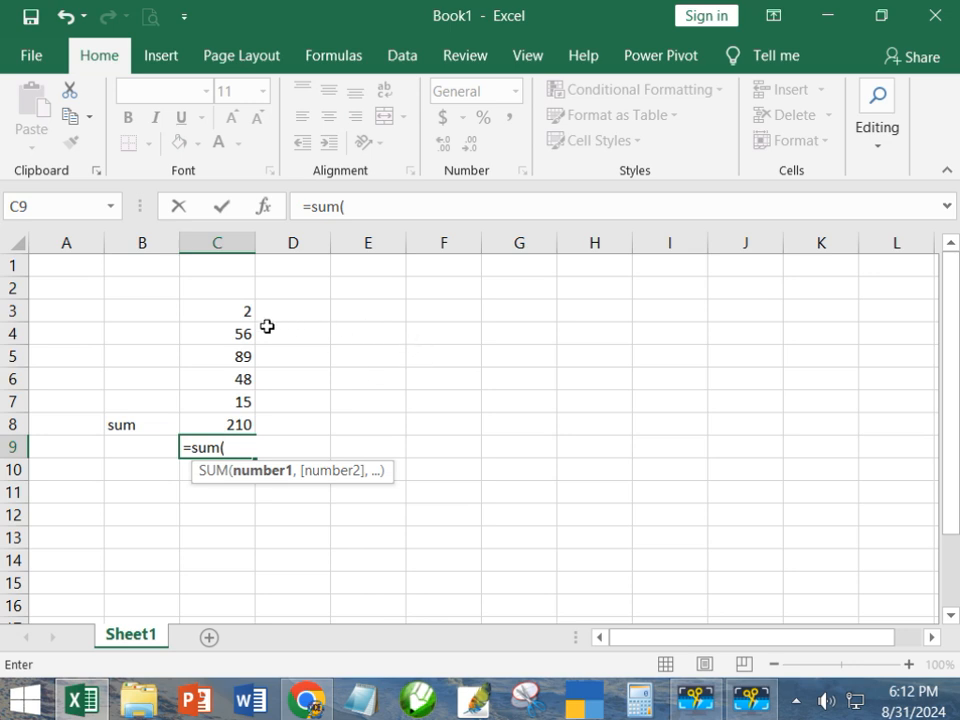
Step: Complete the SUM formula in C9 with the range C3:C7 as its argument
drag(227, 315, 232, 396)
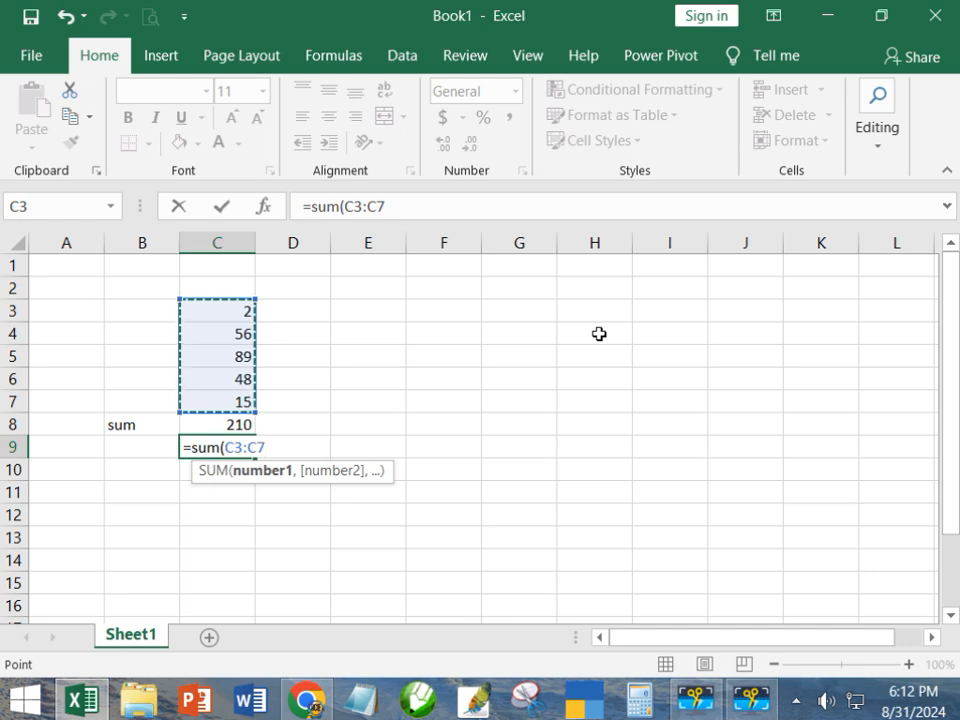
text())
key(Return)
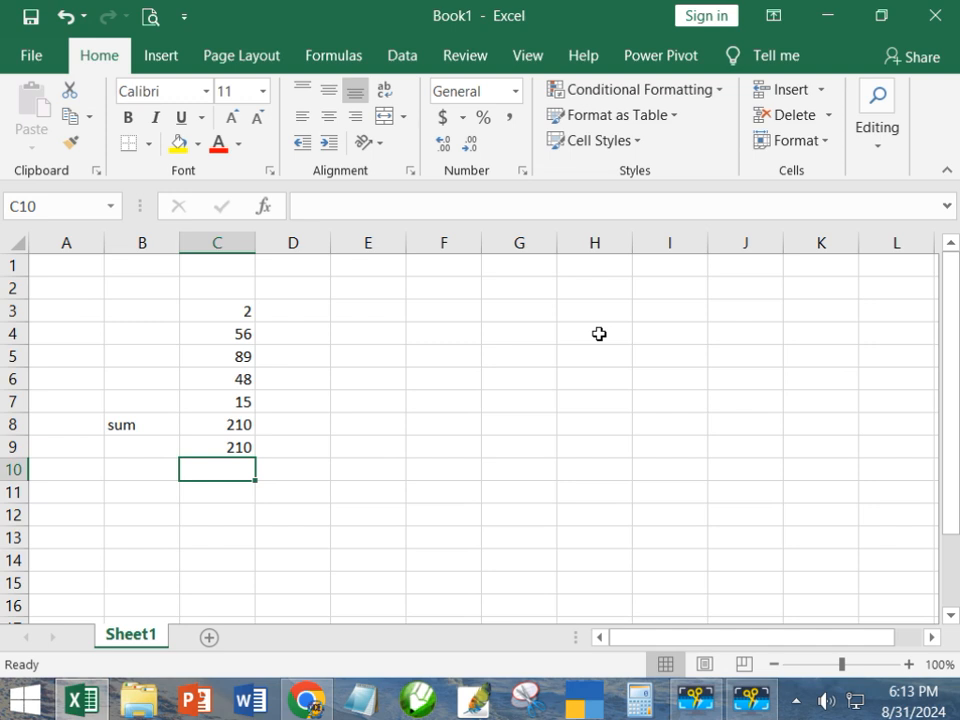
Step: Enter the formula =sum(2,56,89,48,15) in cell D8, using the literal numbers instead of cell references
key(Up)
key(Up)
key(Right)
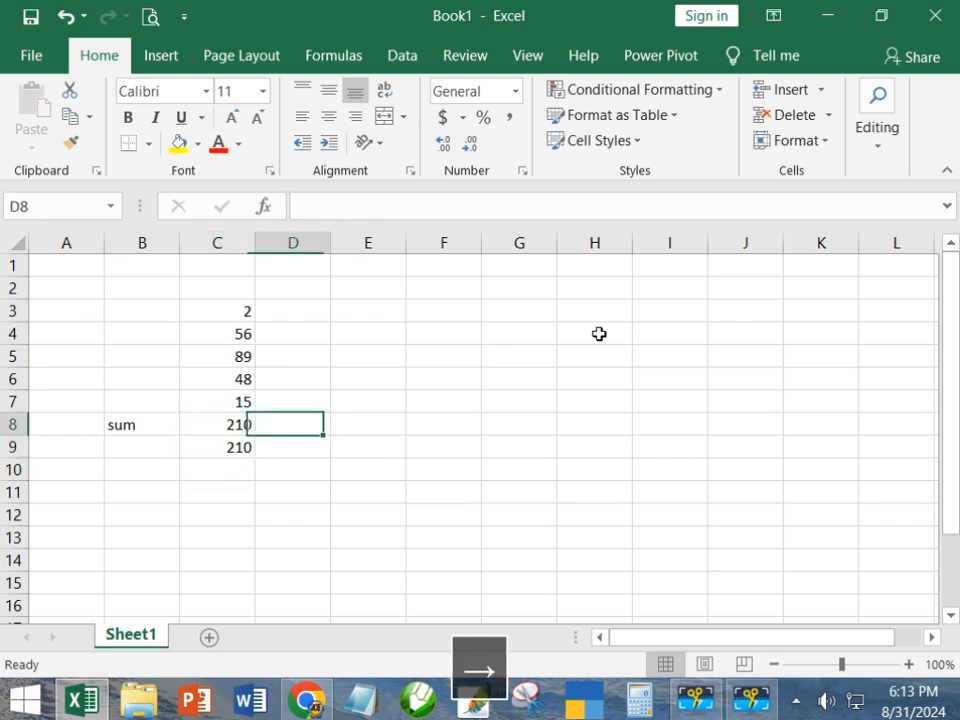
text(=)
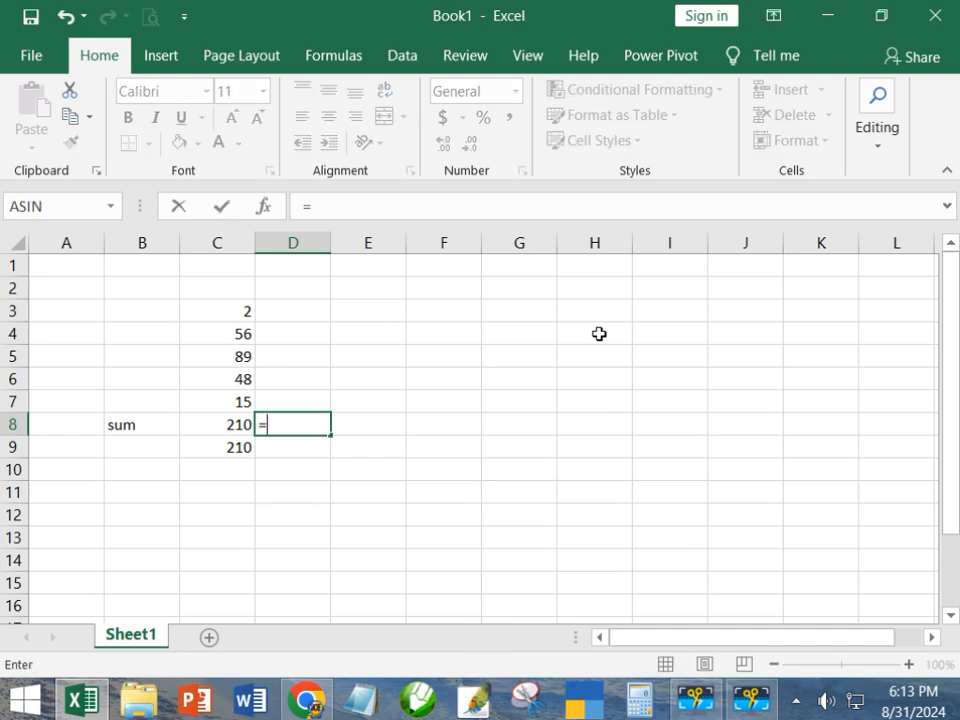
text(sum()
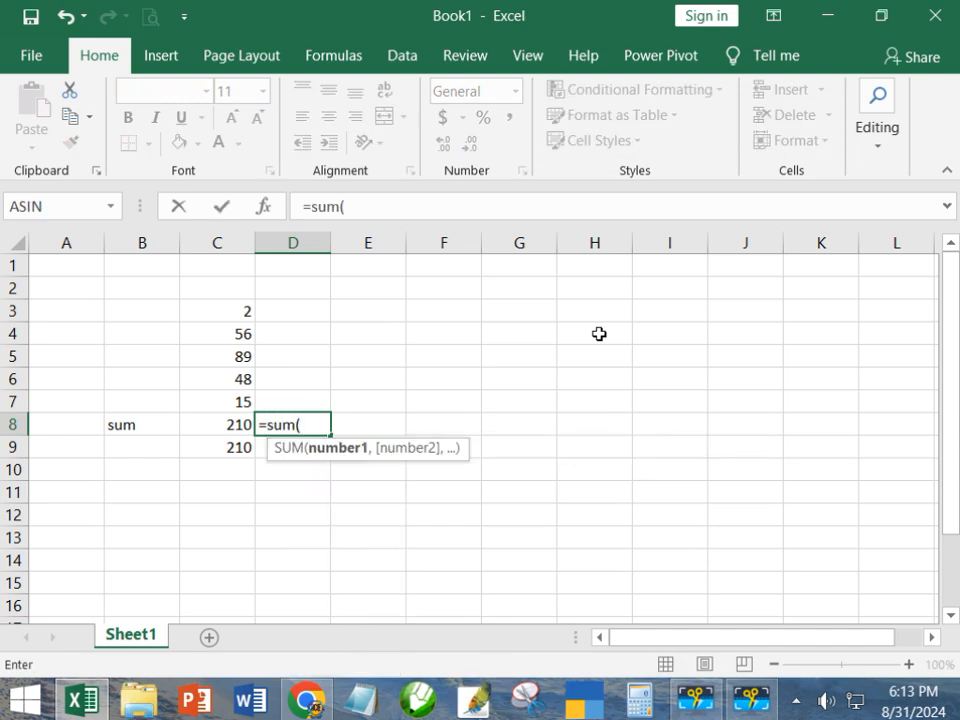
text(2,)
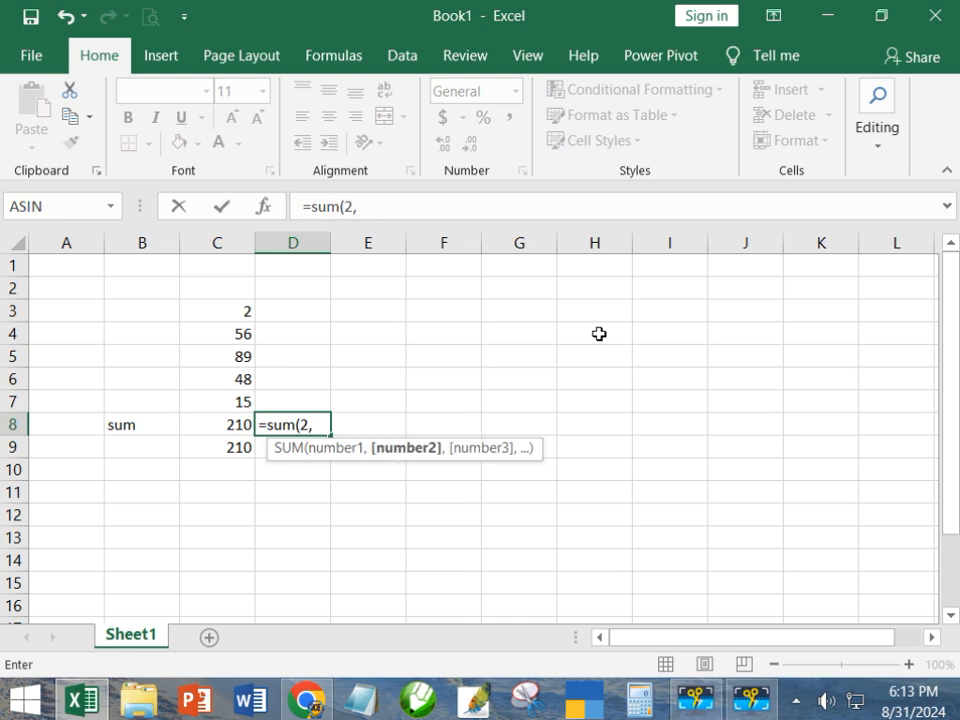
text(56,89,)
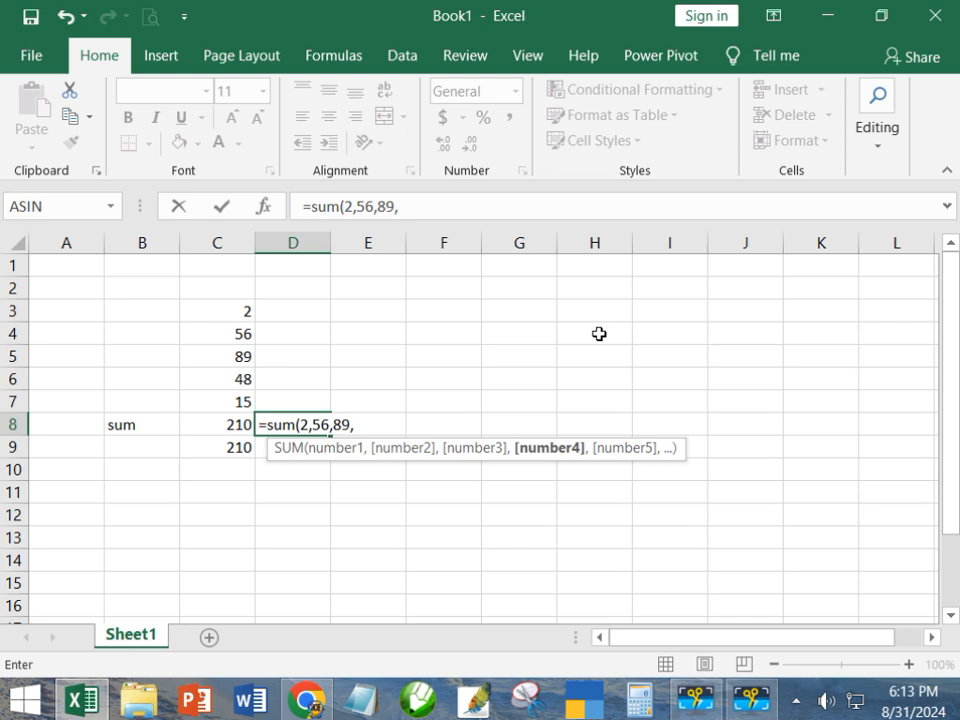
text(48,15)
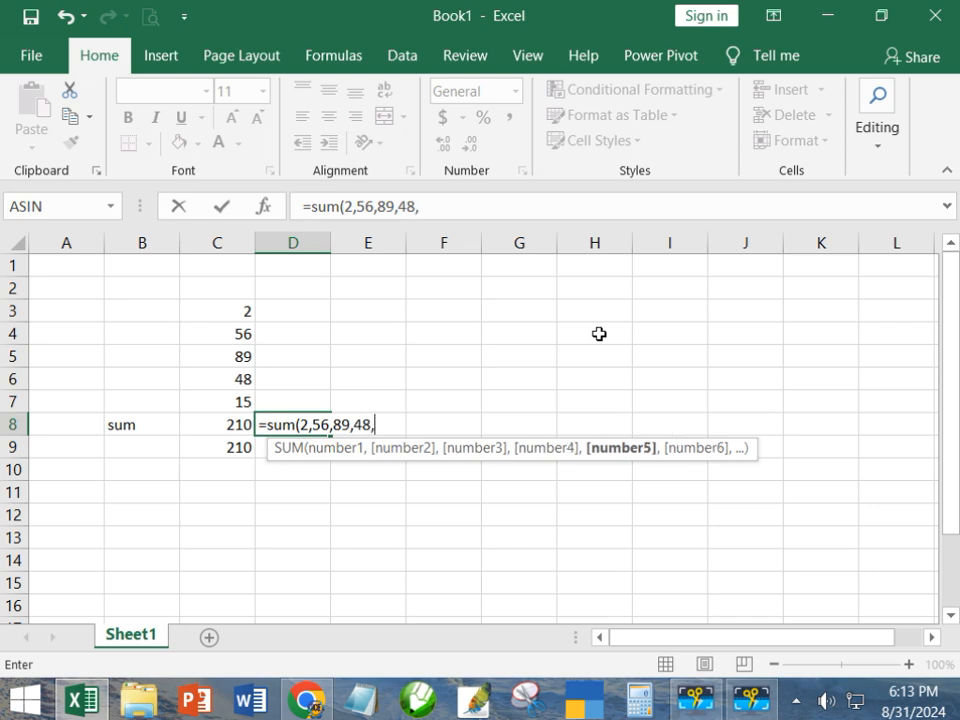
text())
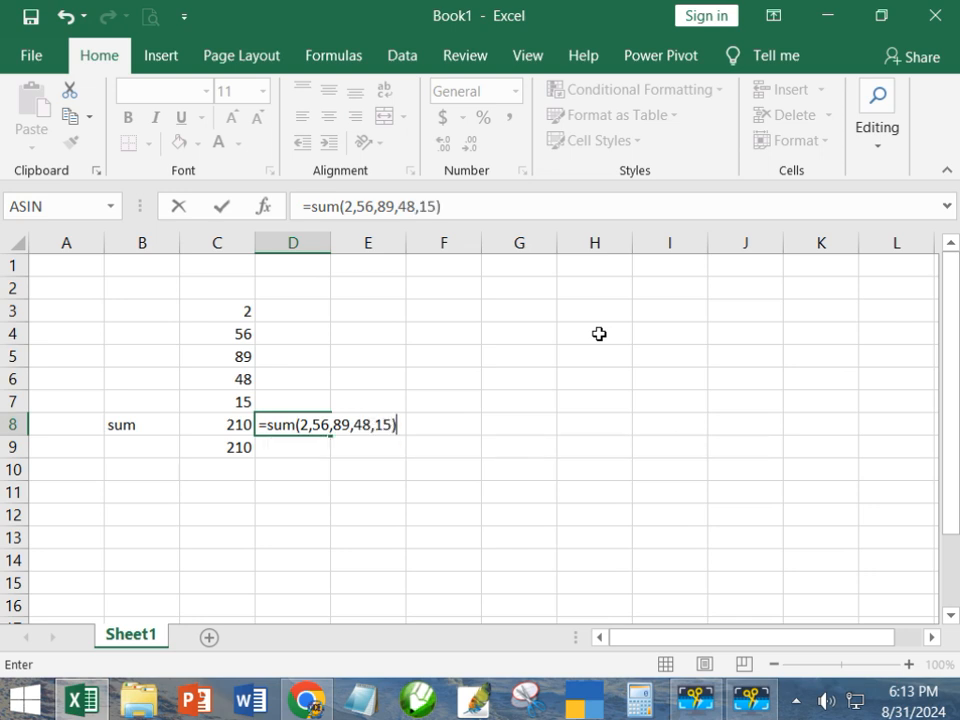
key(Return)
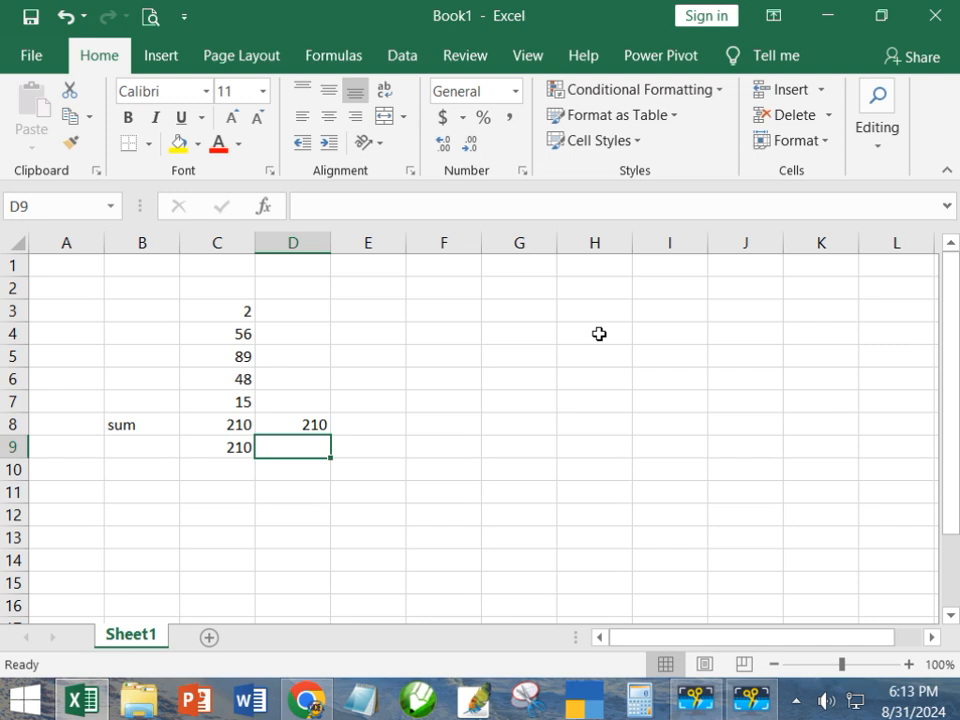
Step: Compare the cell-reference formula in C8 with the literal-number formula in D8
key(Up)
key(Left)
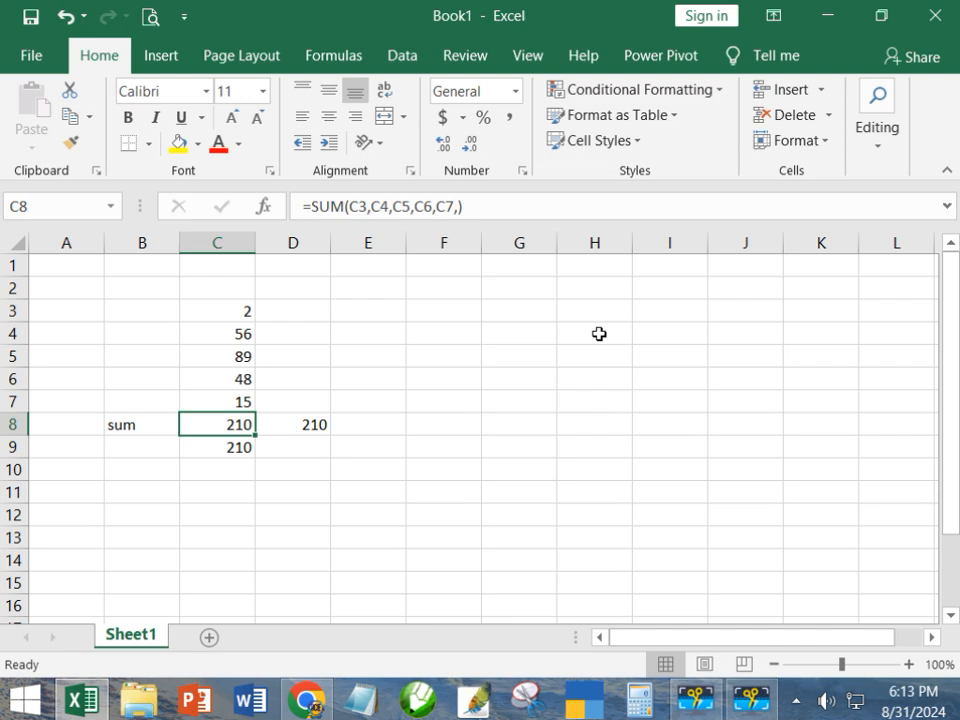
key(Right)
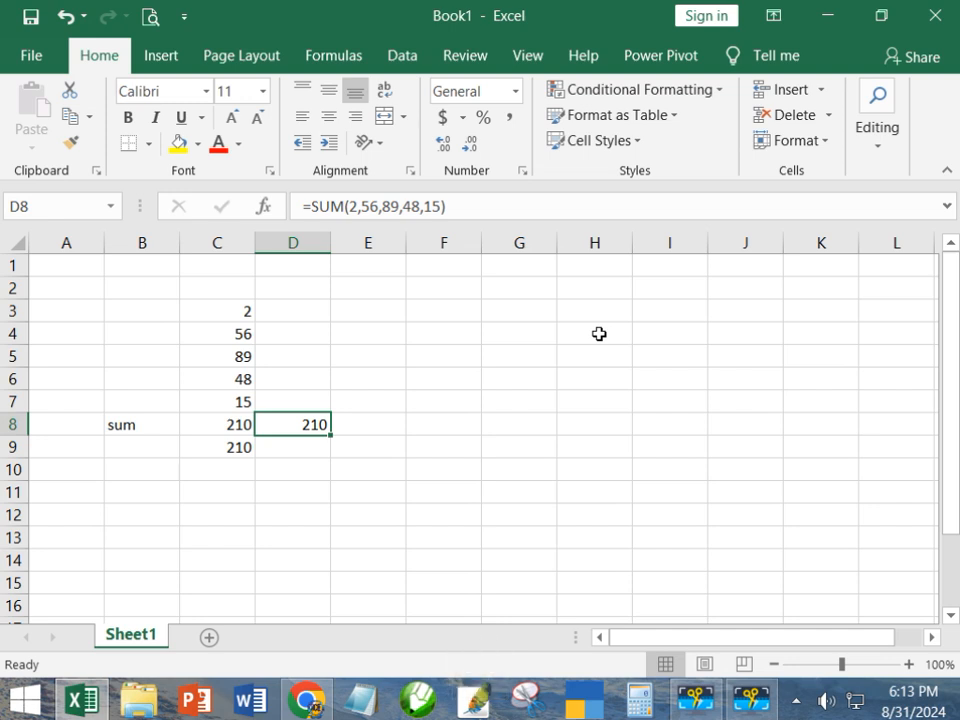
Step: Change the first number of the list, in cell C3, to 20
key(Left)
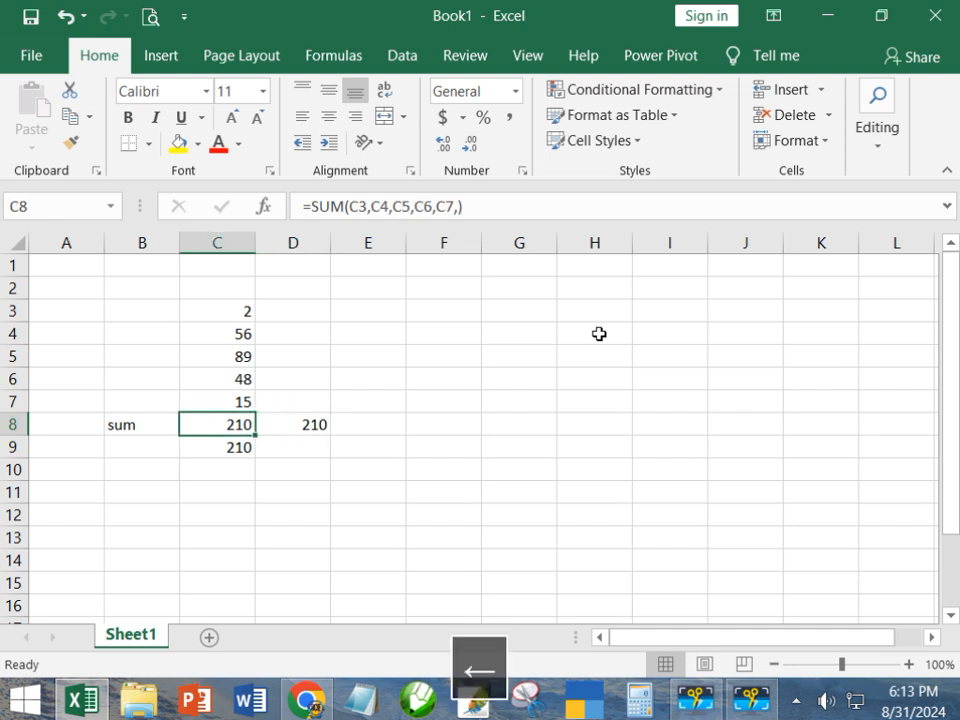
key(Up)
key(Up)
key(Up)
key(Up)
key(Up)
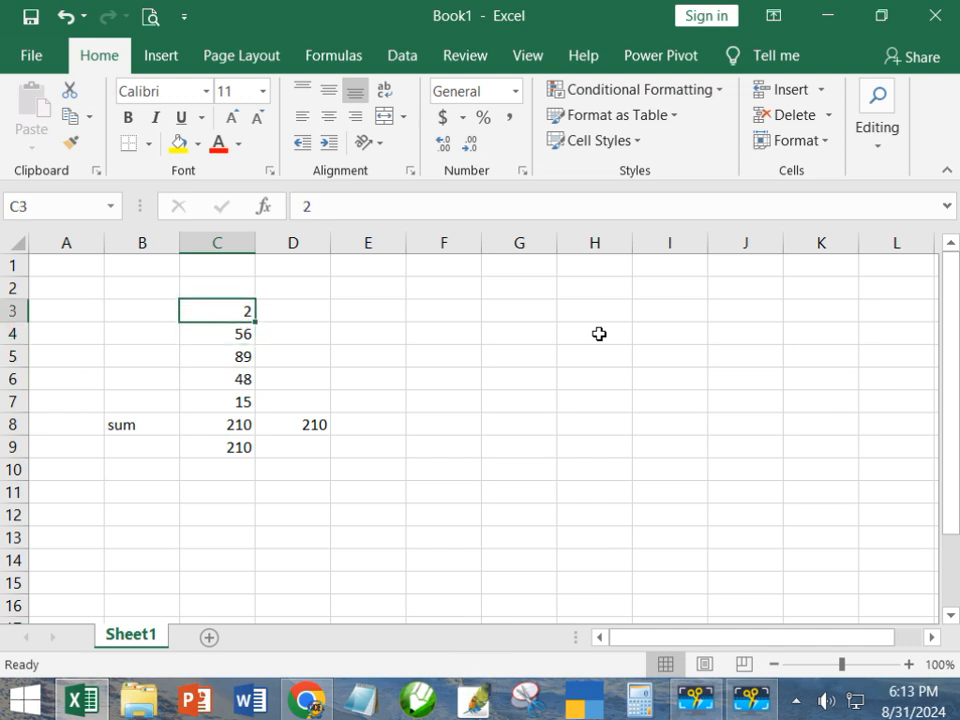
text(20)
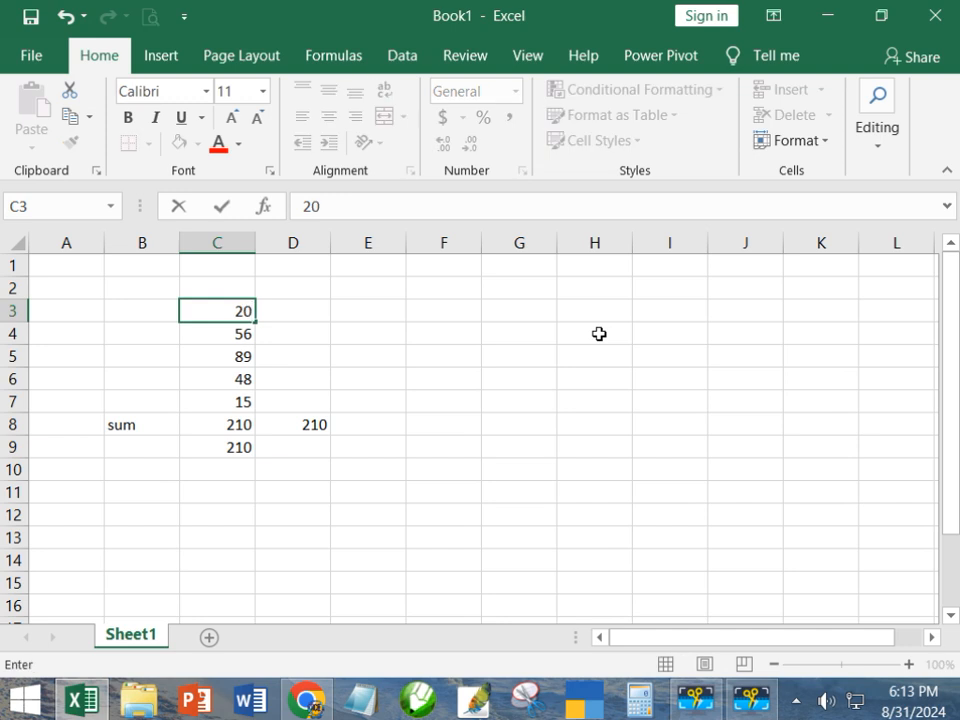
key(Return)
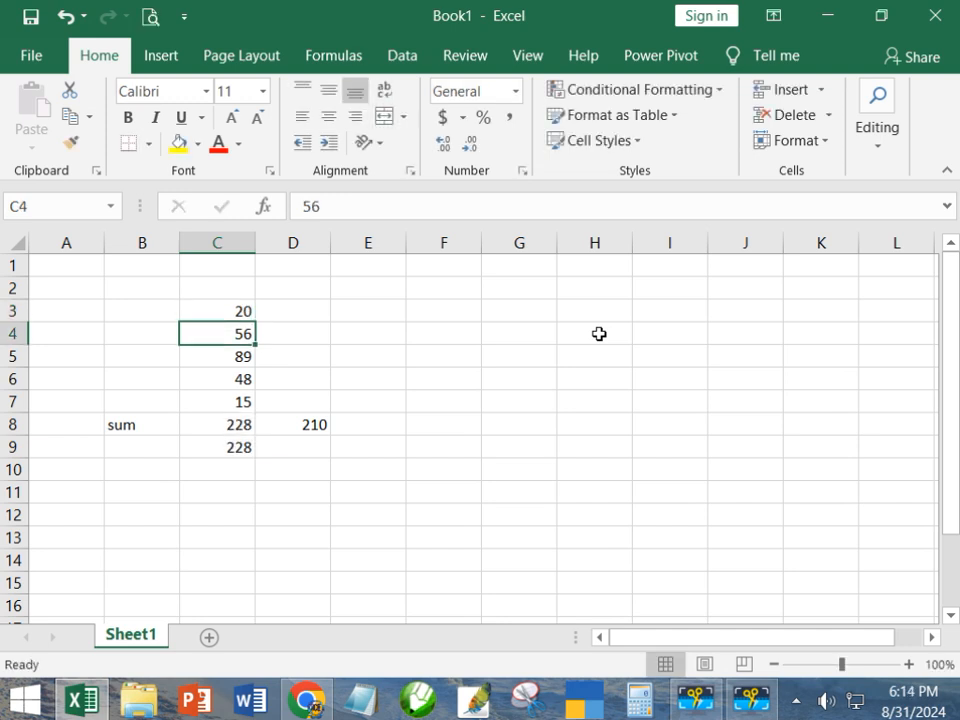
Step: Inspect the literal-number SUM formula in D8 and compare its result with the cell-reference sums in column C
key(Right)
key(Down)
key(Down)
key(Down)
key(Down)
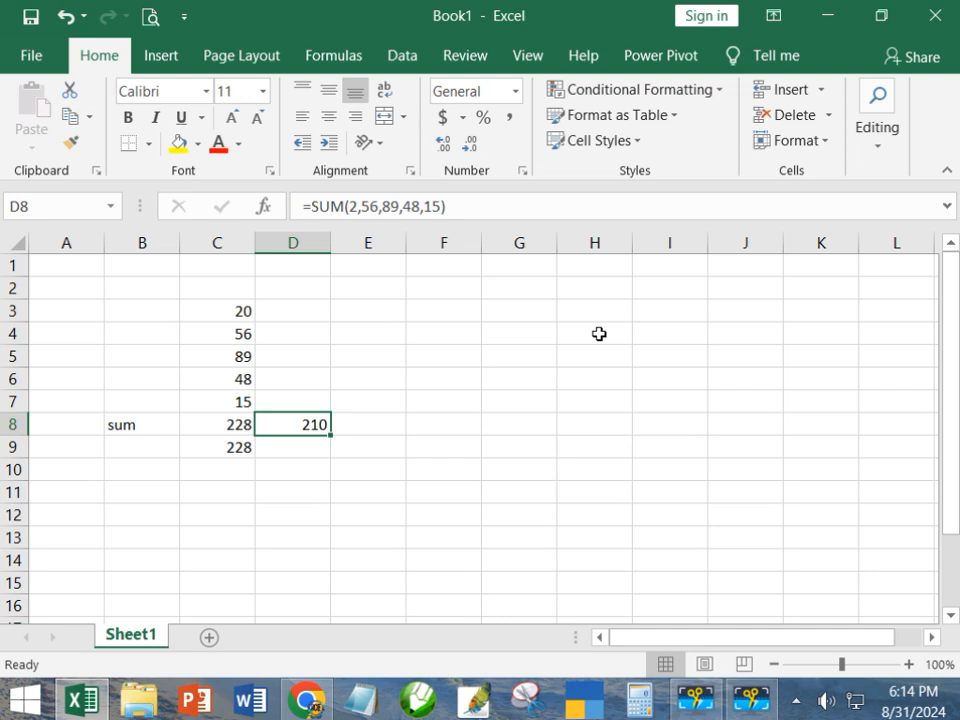
double_click(297, 420)
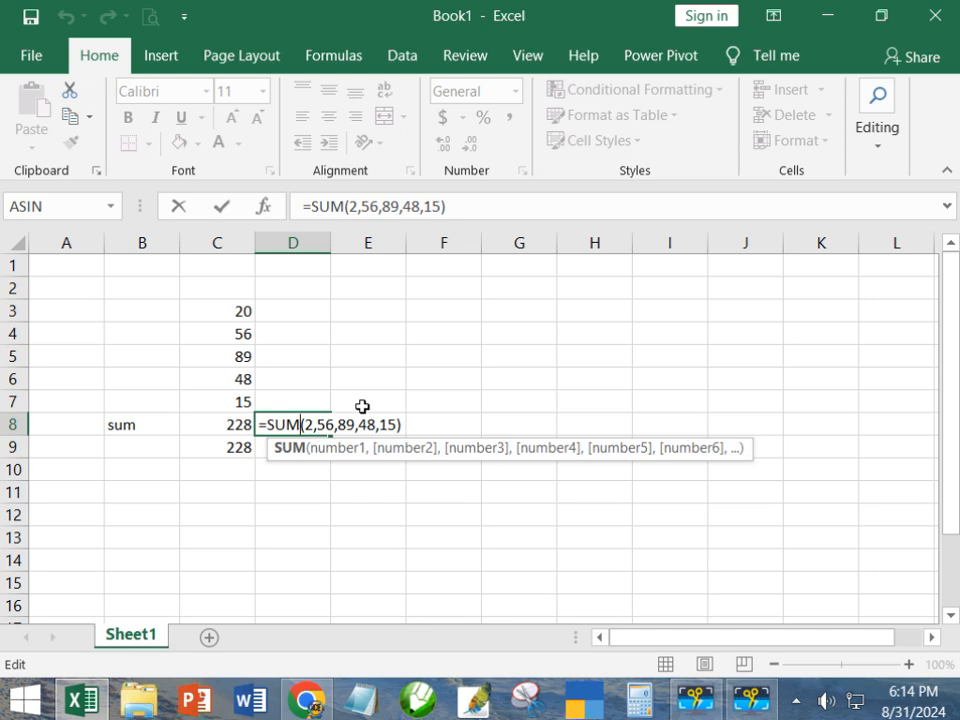
key(Return)
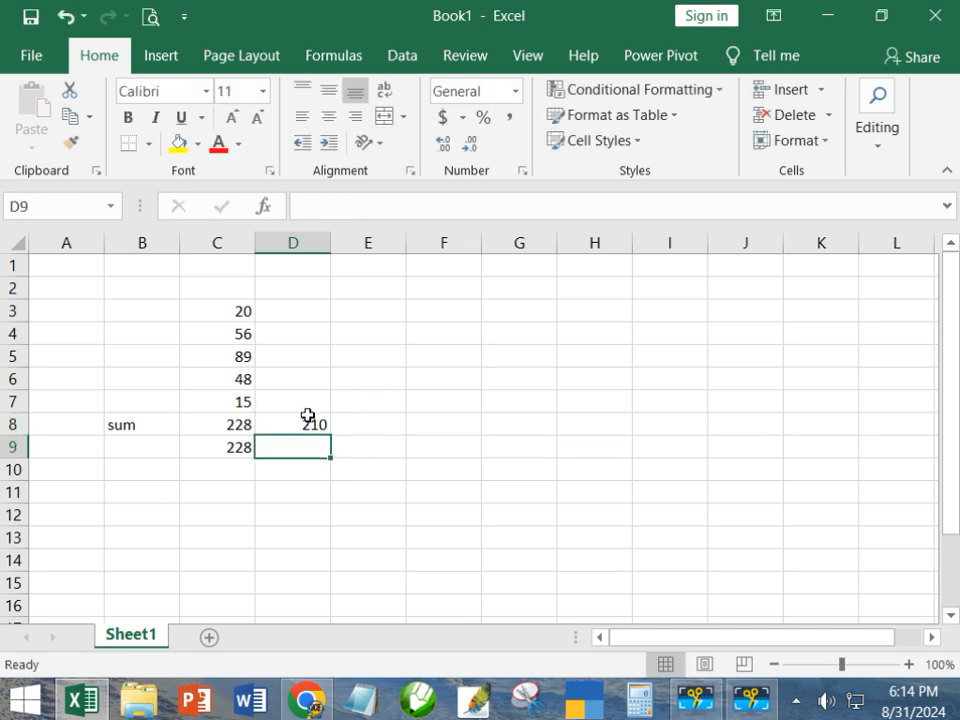
Step: Enter the label average in cell B10
click(137, 467)
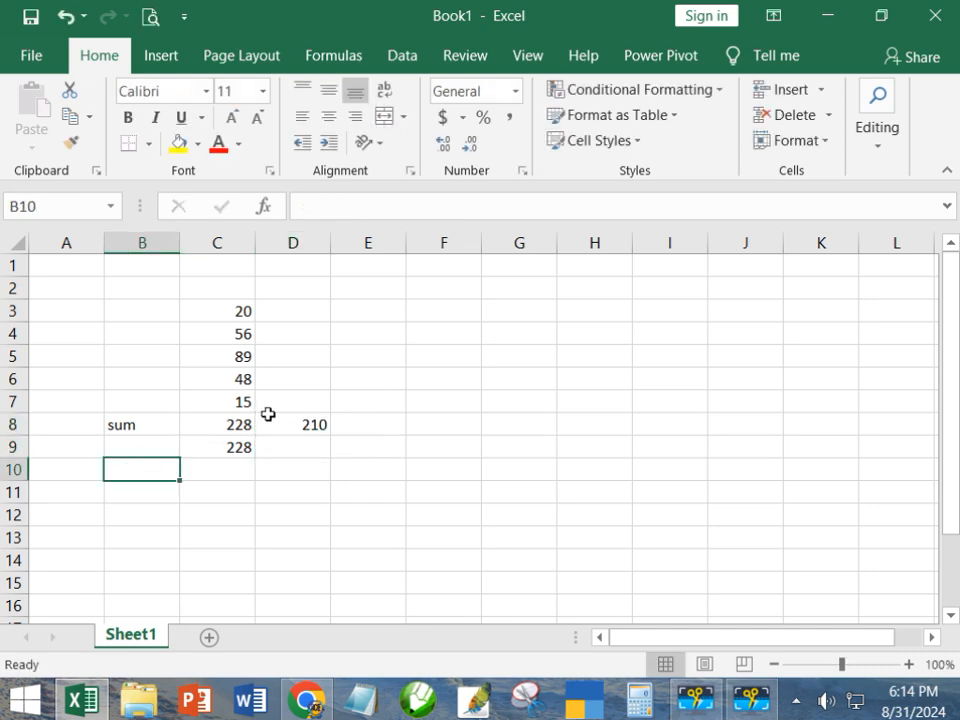
text(=)
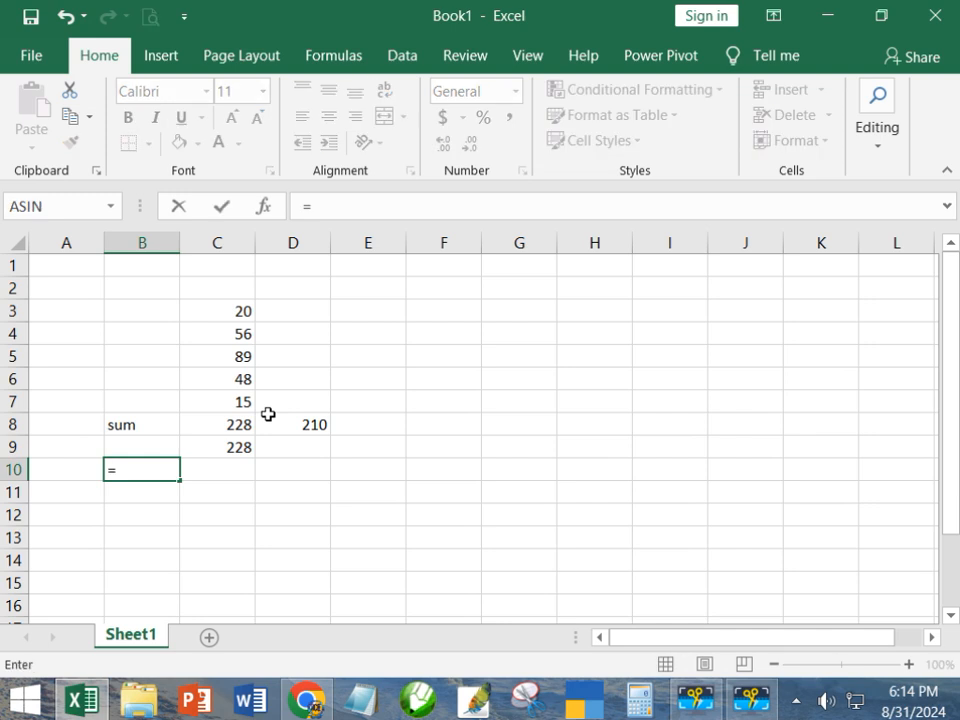
key(BackSpace)
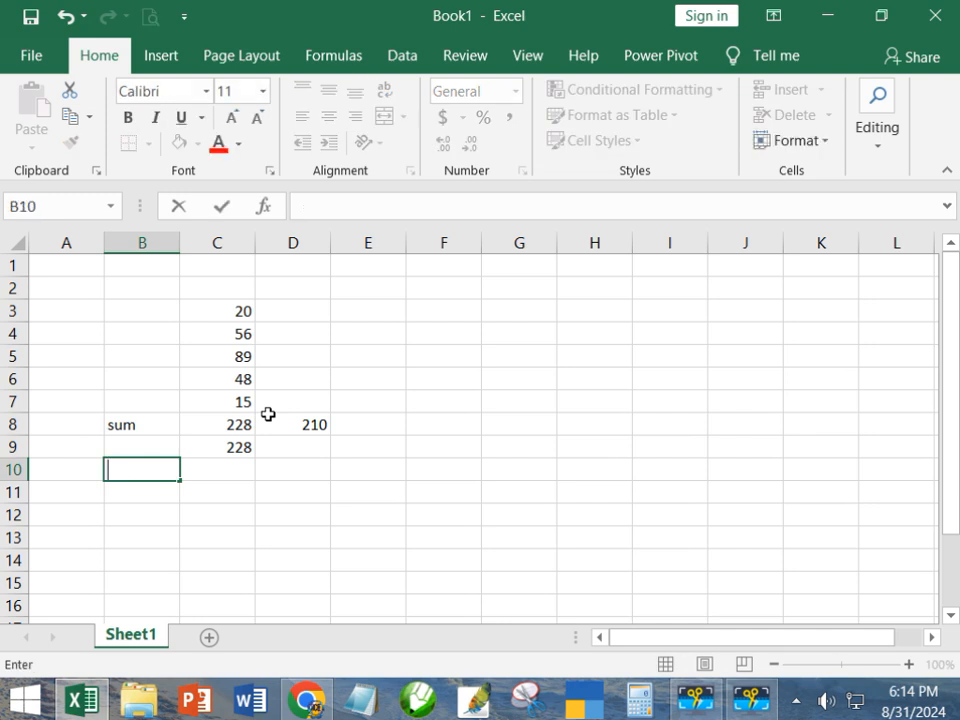
text(average)
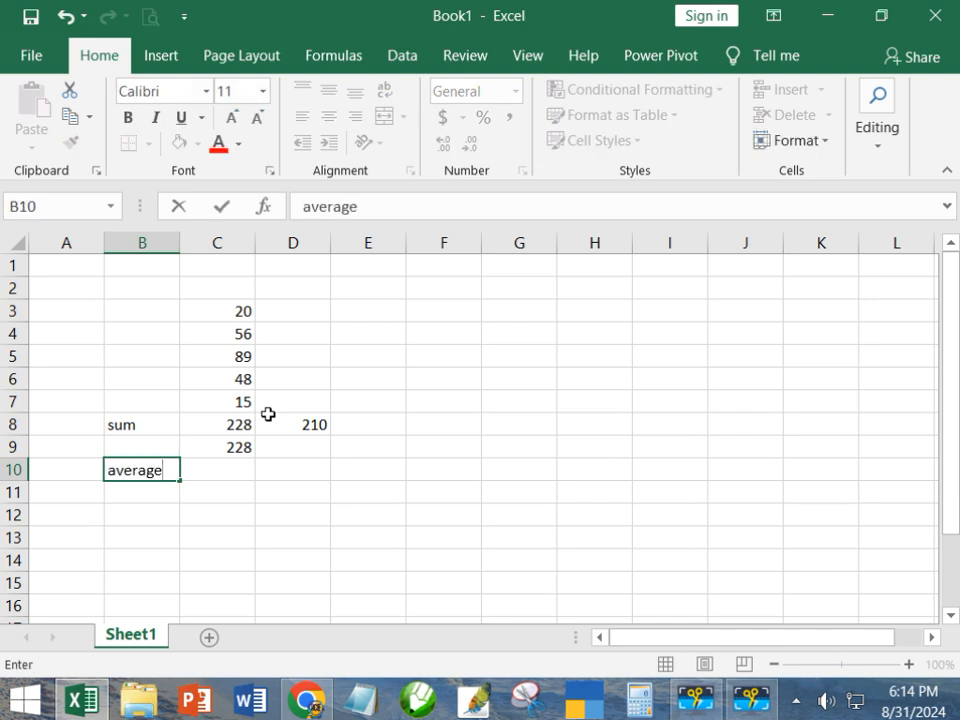
key(Tab)
Step: Delete the SUM formulas in the range C8:D9
key(Up)
key(Up)
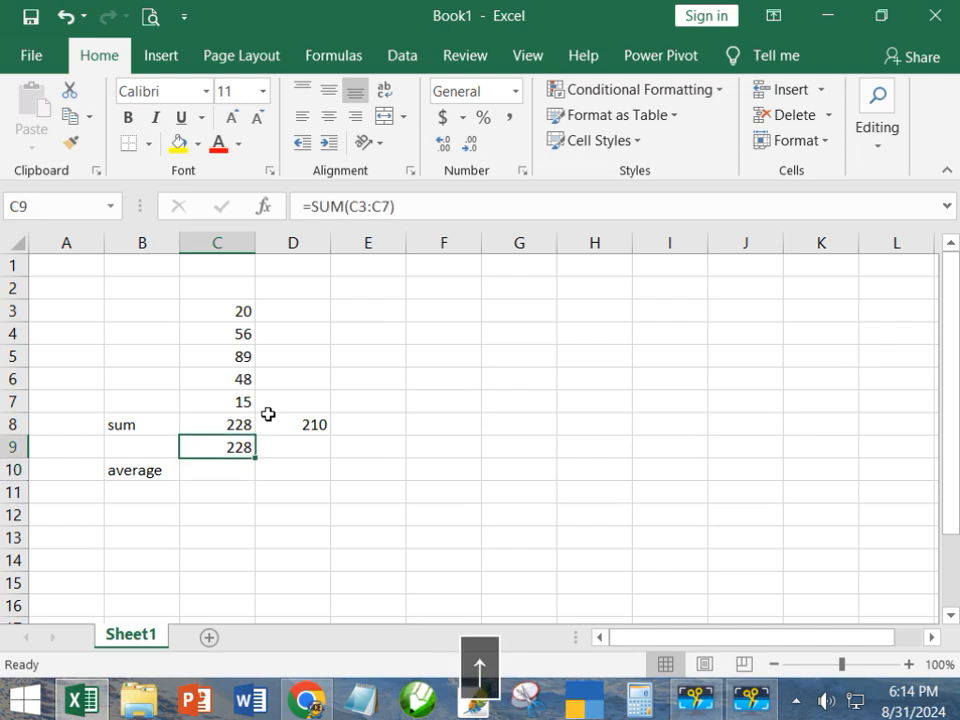
key(shift+Right)
key(shift+Down)
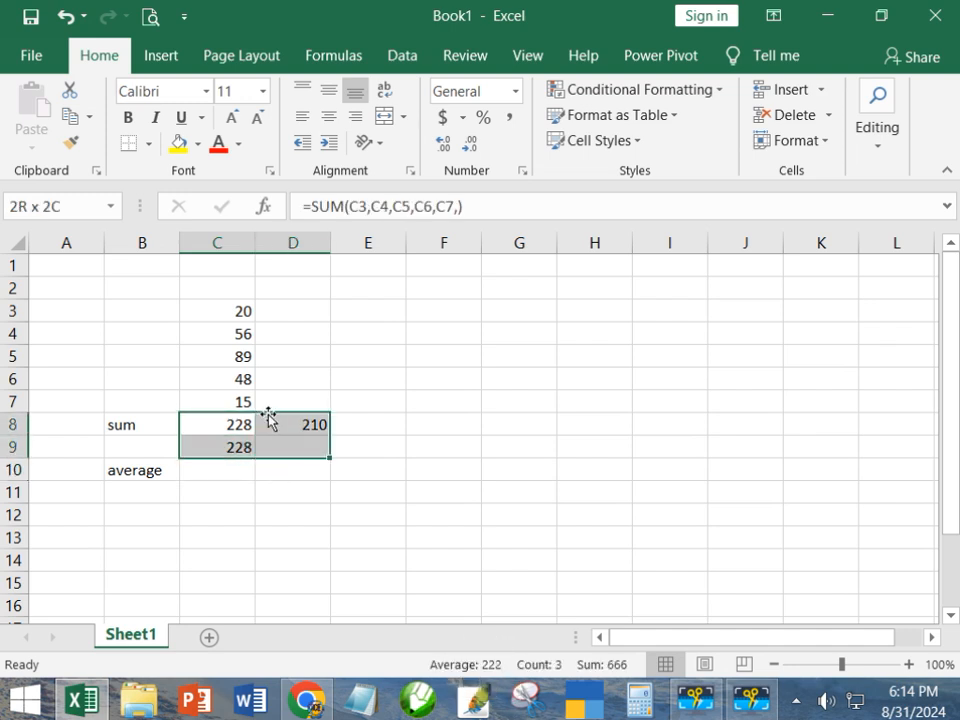
key(End)
key(Delete)
key(Left)
key(Down)
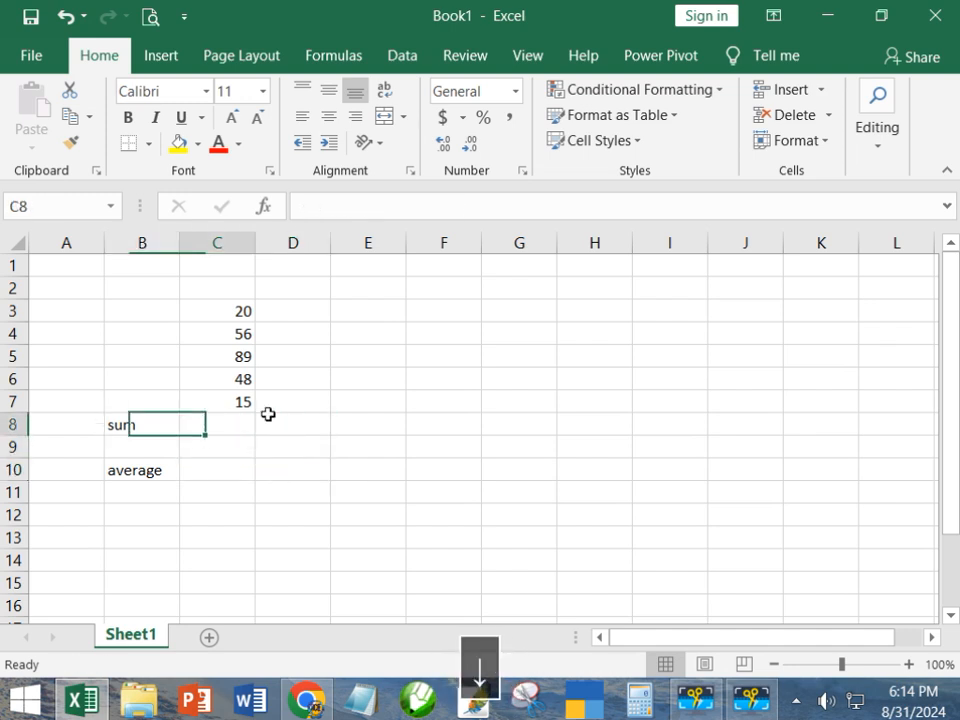
Step: Insert an AutoSum of C3:C7 in cell C8
key(Up)
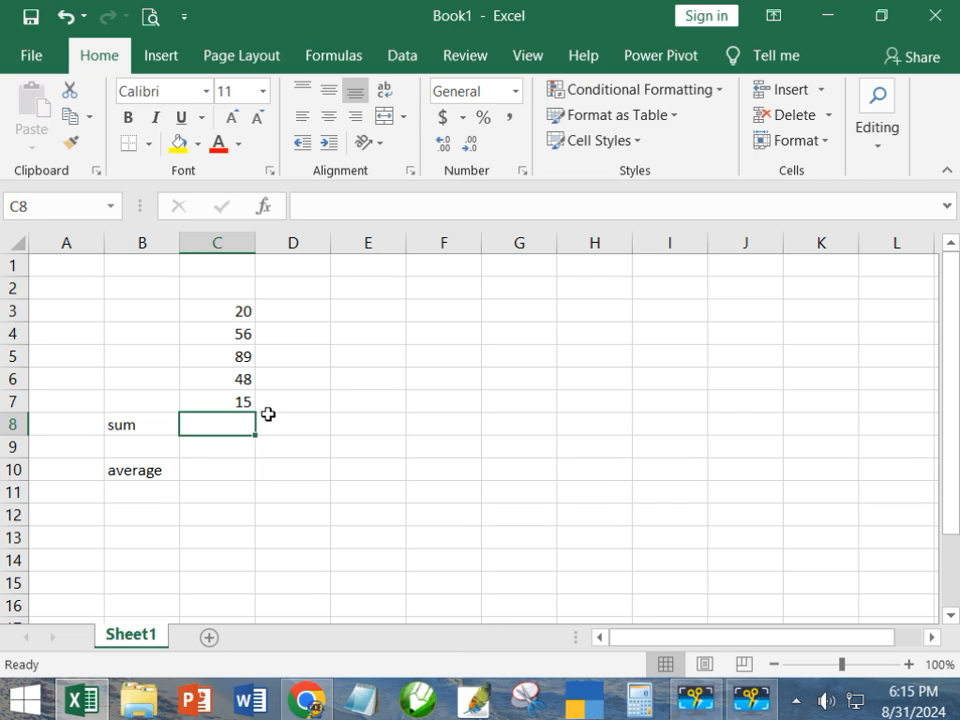
key(alt+equal)
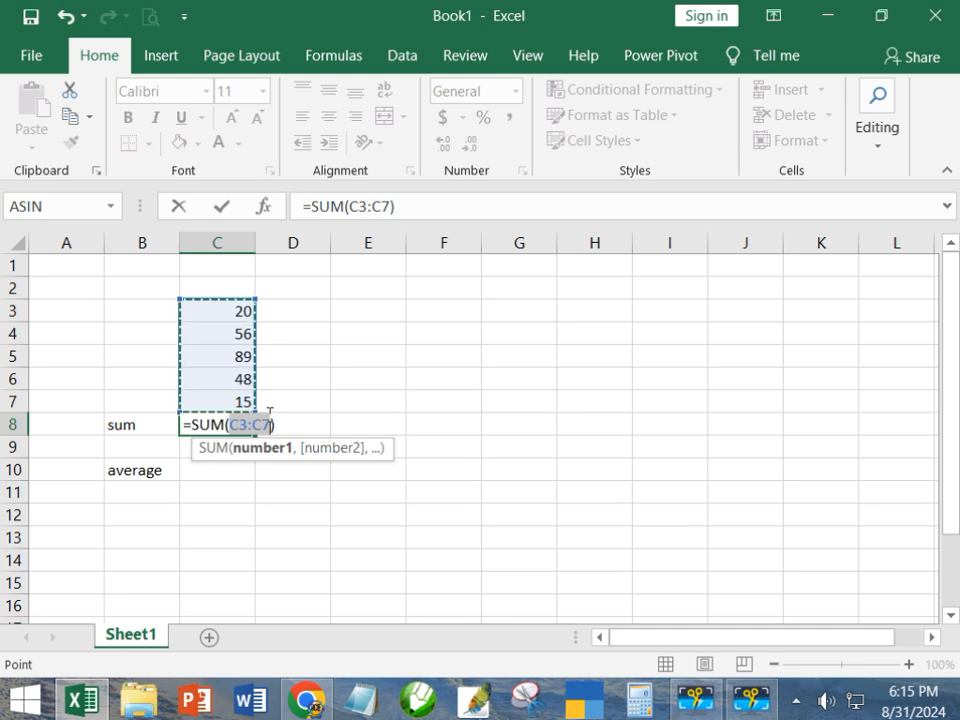
key(Return)
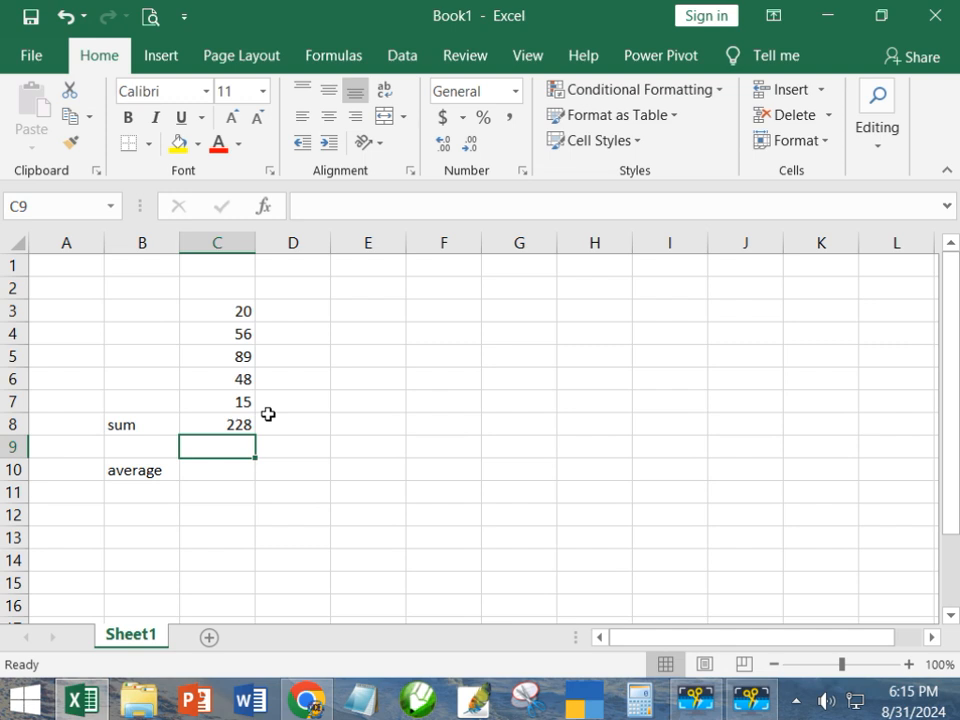
Step: Clear the number in cell C5 to leave a gap in the list
key(Up)
key(Up)
key(Up)
key(Up)
key(Delete)
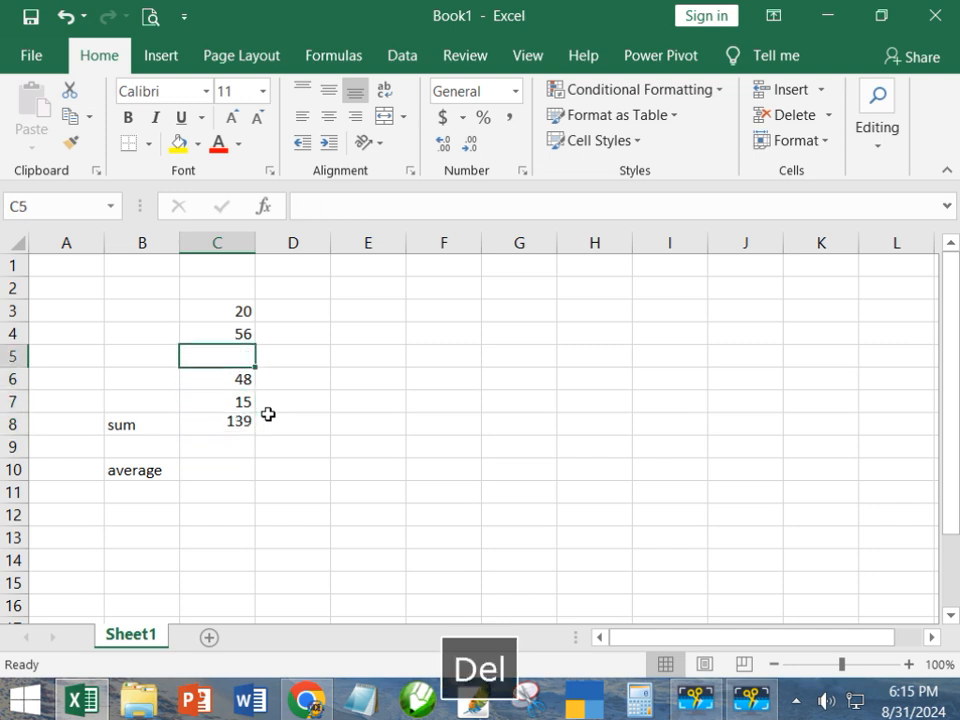
Step: Replace the sum in C8 with a fresh AutoSum, extending its suggested range to C3:C7
key(Down)
key(Down)
key(Down)
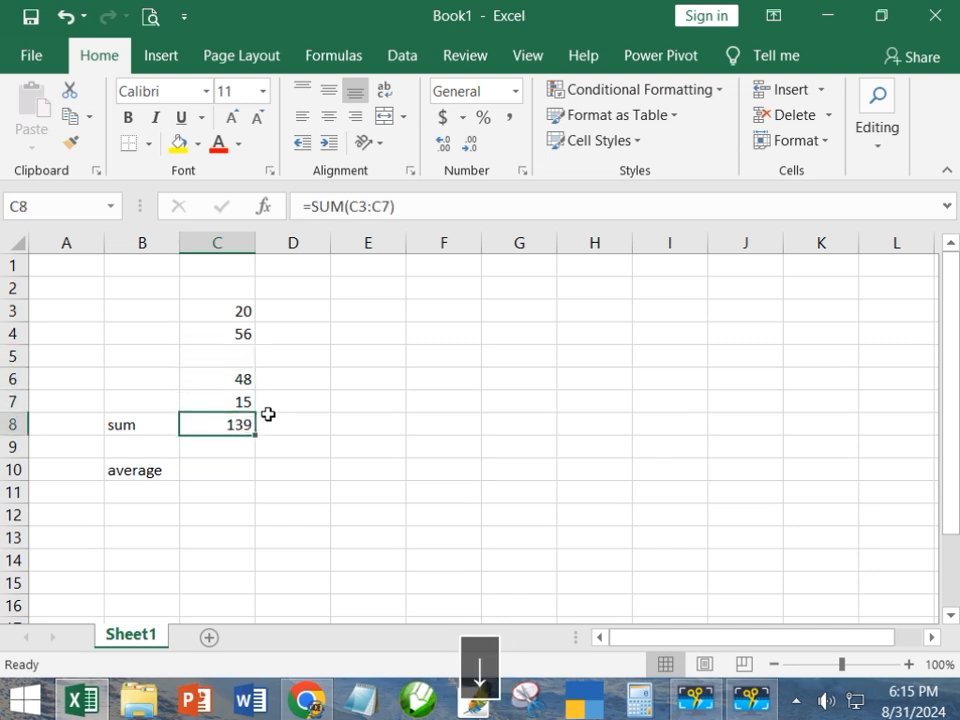
key(Delete)
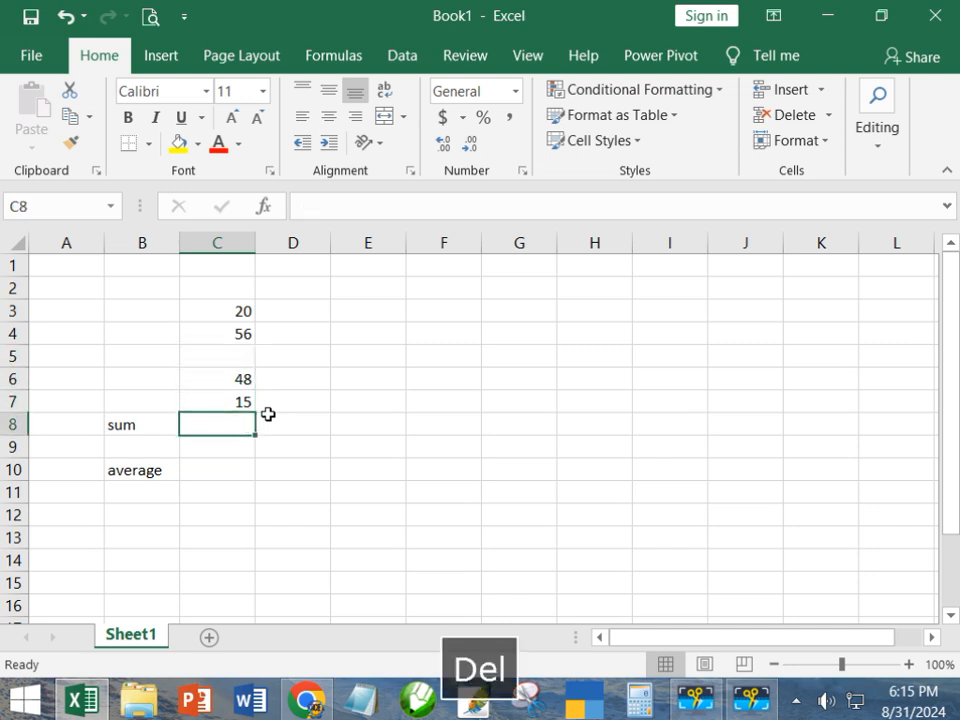
key(alt+equal)
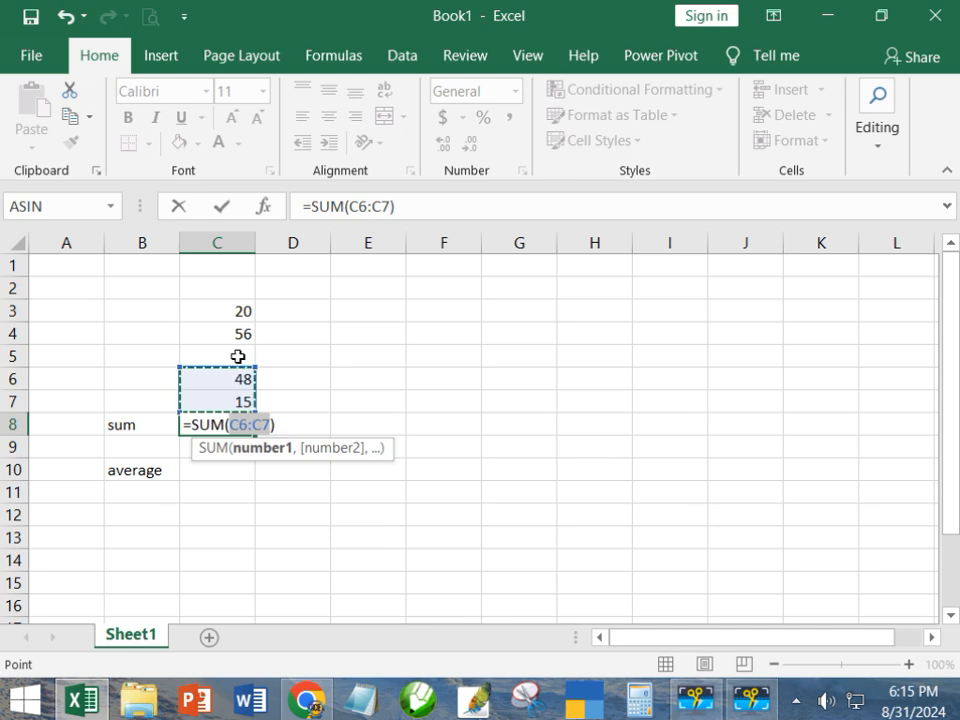
drag(240, 312, 236, 400)
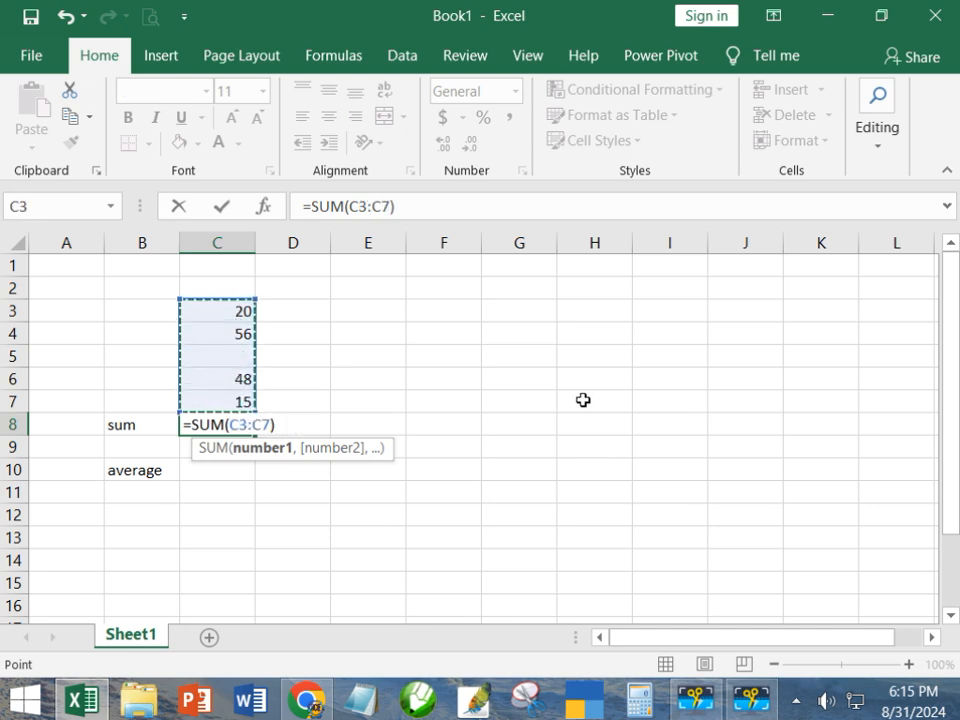
key(Return)
Step: Fill the empty cell C5 with 45
click(247, 350)
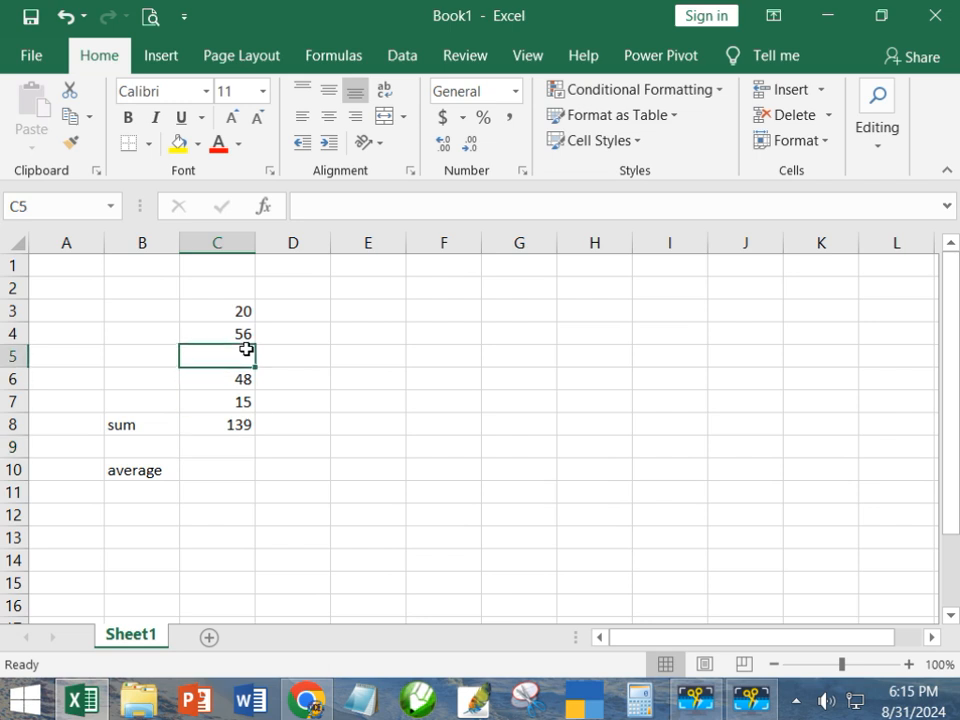
text(45)
key(Return)
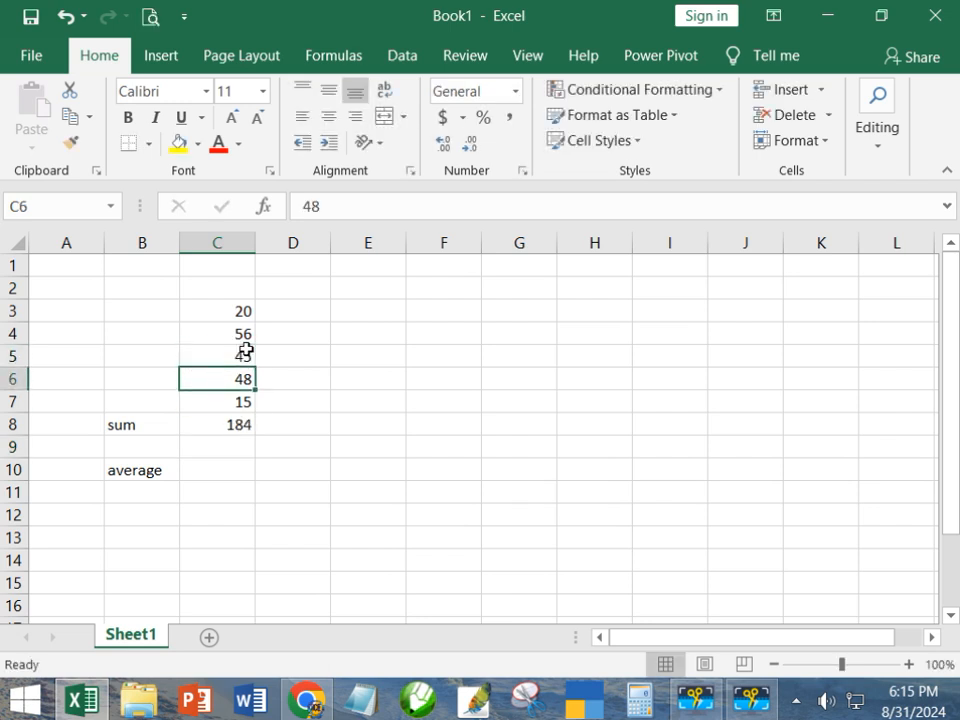
Step: Remove the average label from B10 and enter it in B9, directly below the sum label
key(Down)
key(Down)
key(Down)
key(Down)
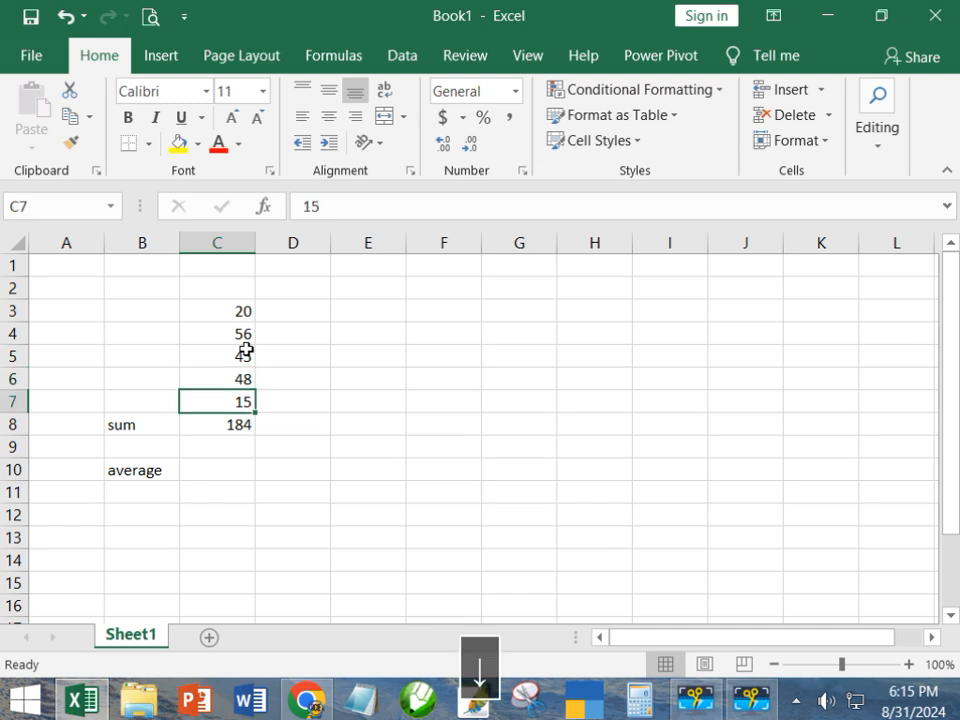
key(Left)
key(Up)
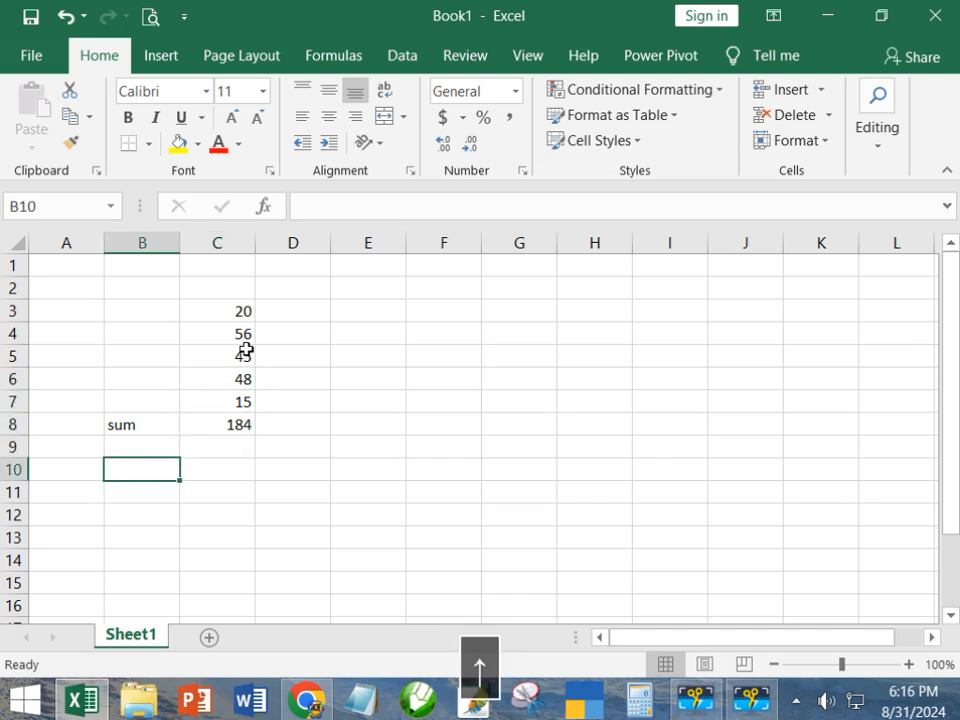
text(average)
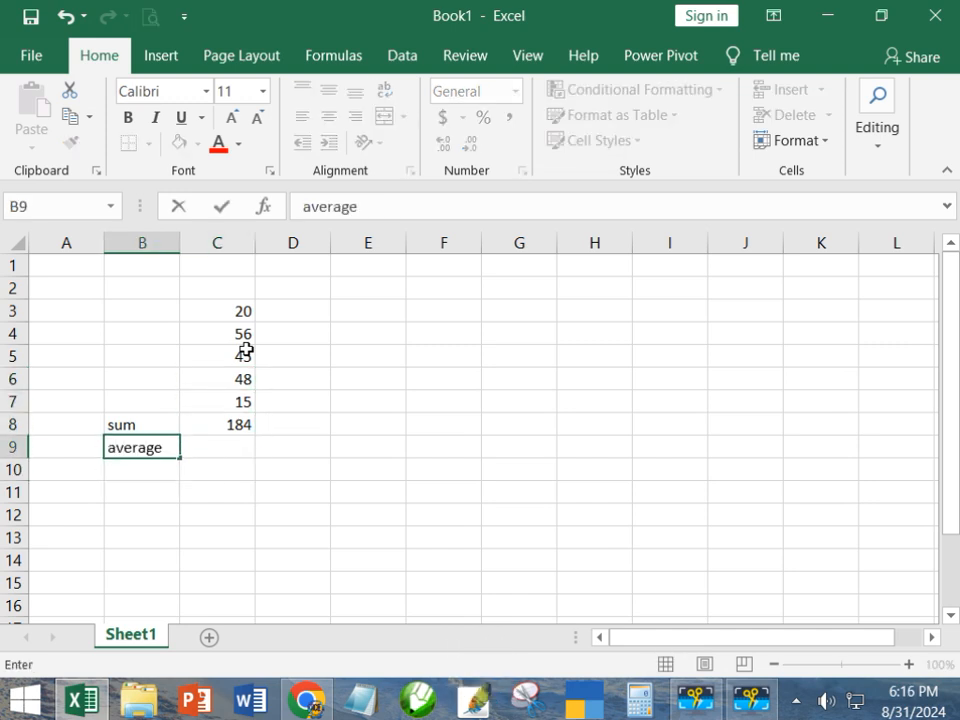
key(Tab)
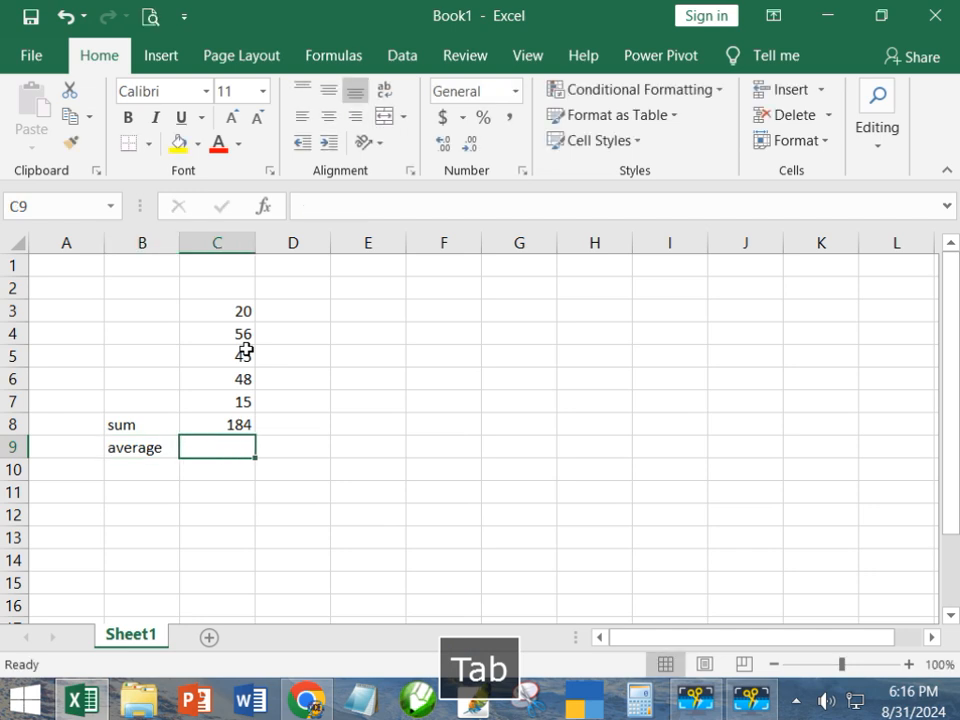
Step: Enter the formula =average(C3:C7) in cell C9
text(=ave)
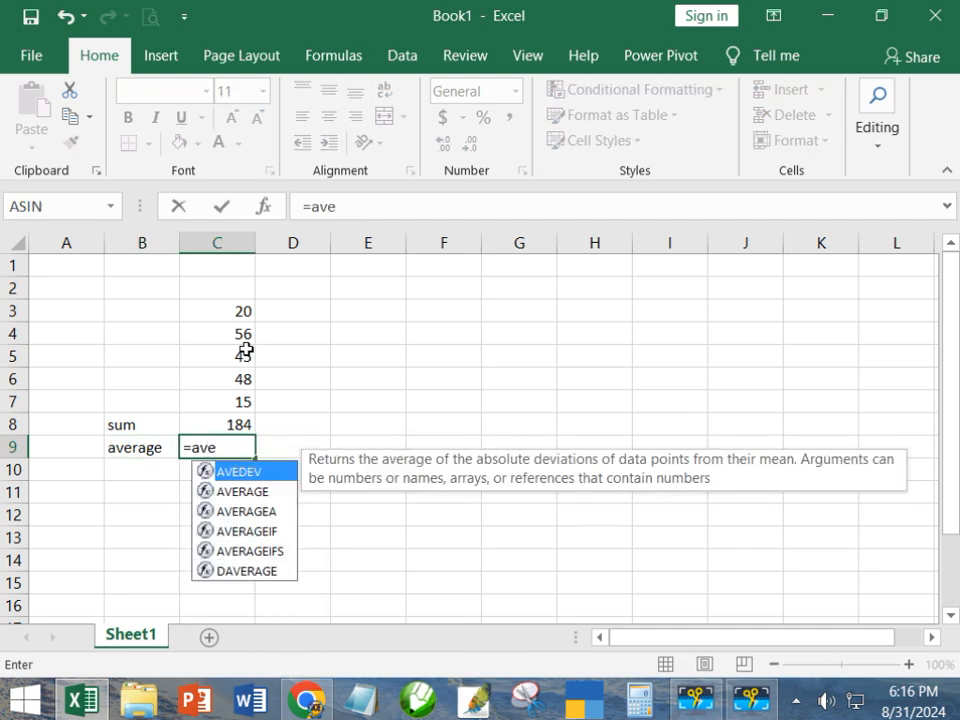
text(rage)
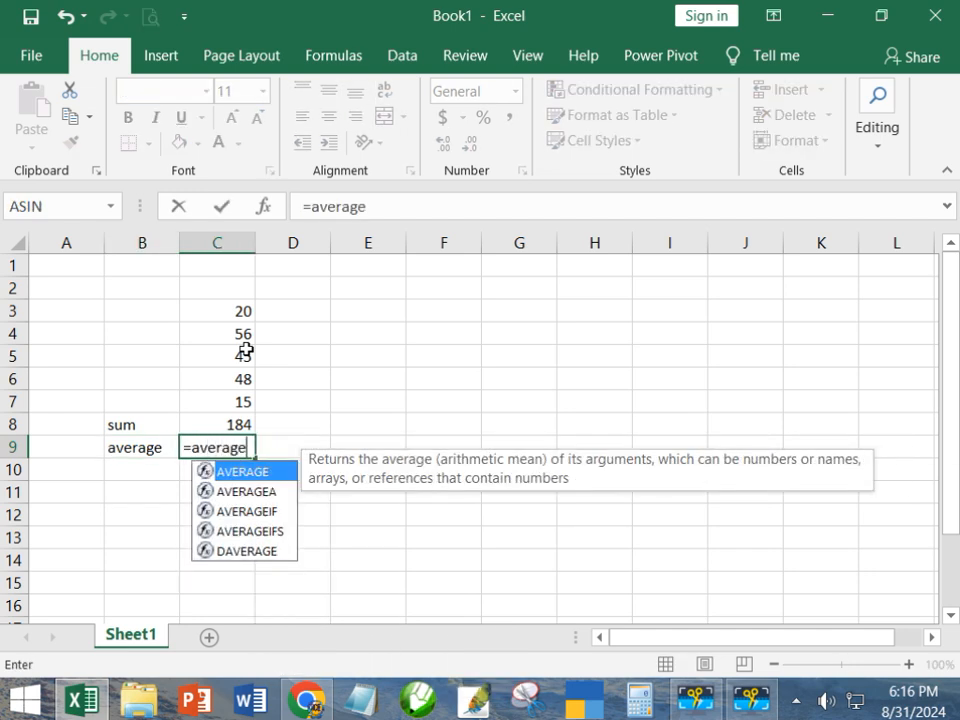
text(()
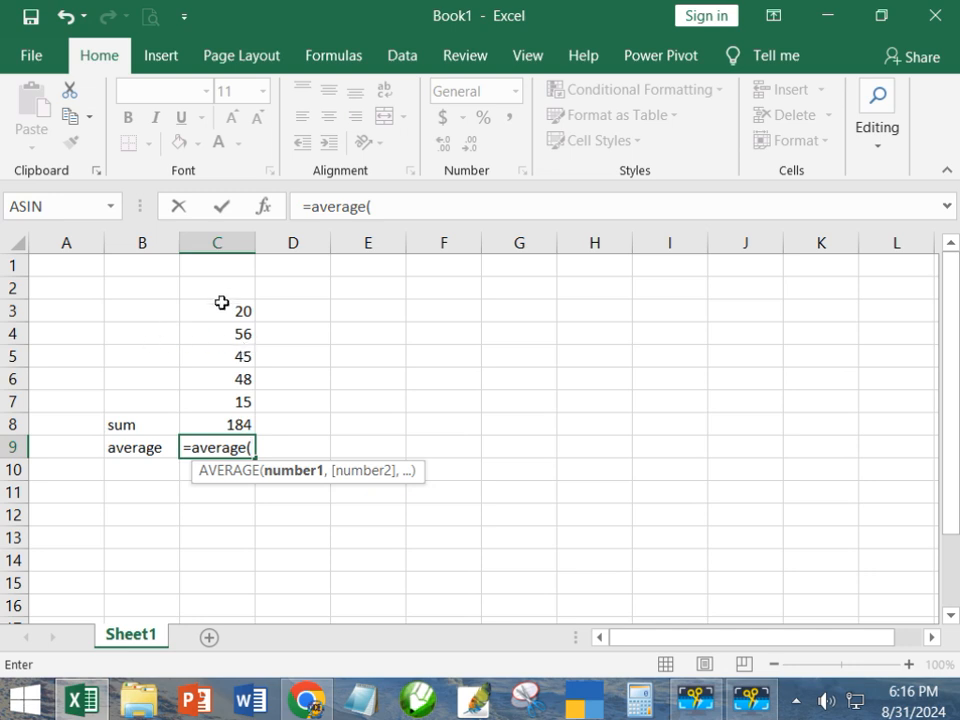
drag(223, 311, 223, 394)
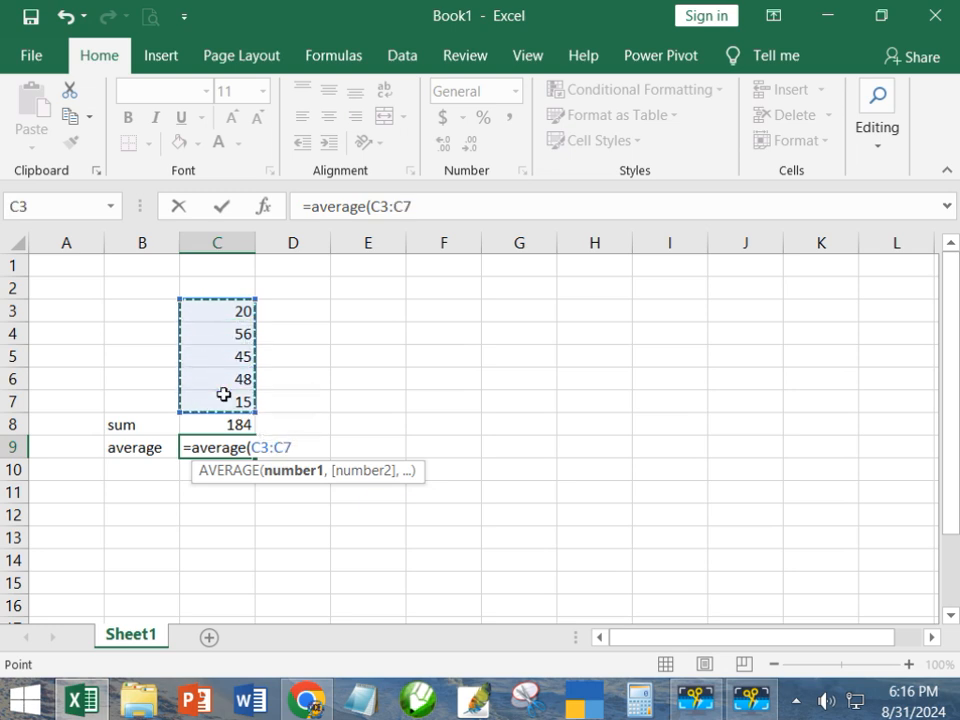
text())
key(Return)
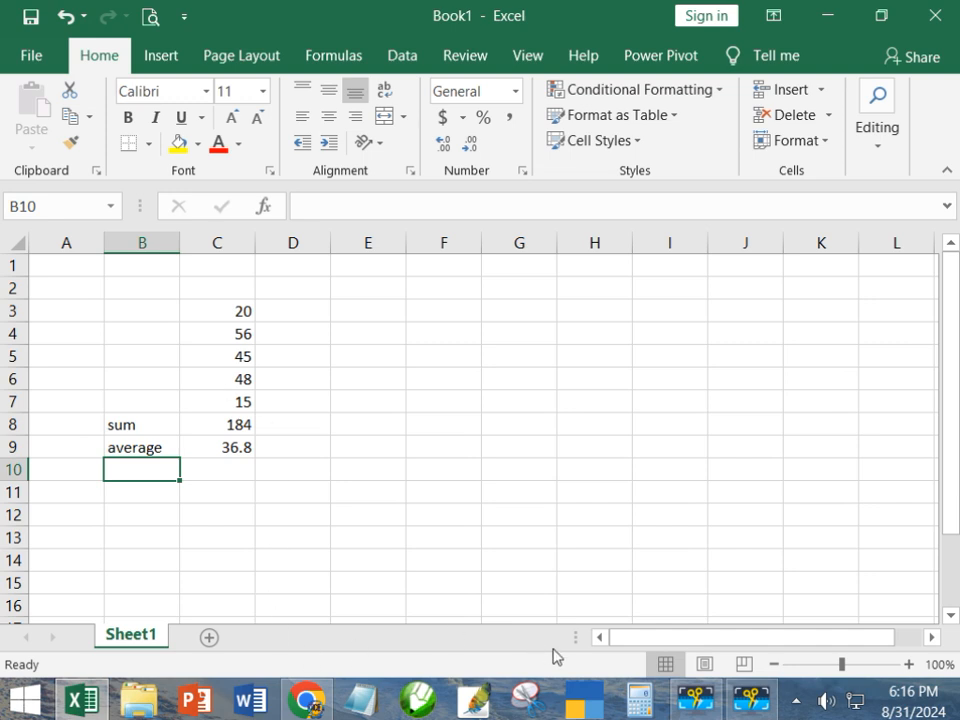
click(695, 698)
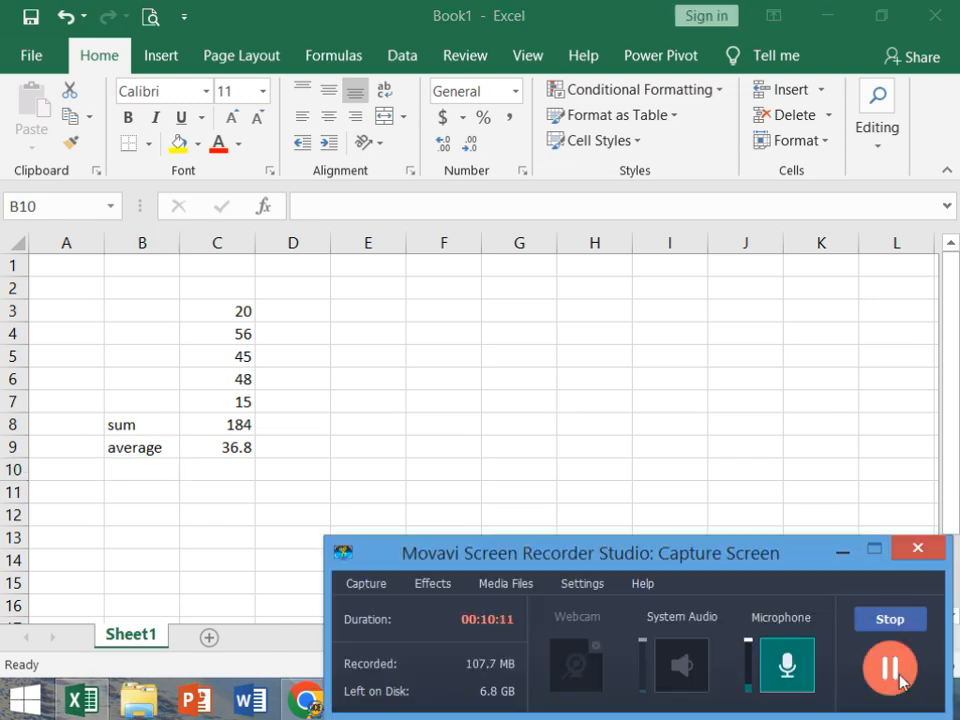
click(842, 553)
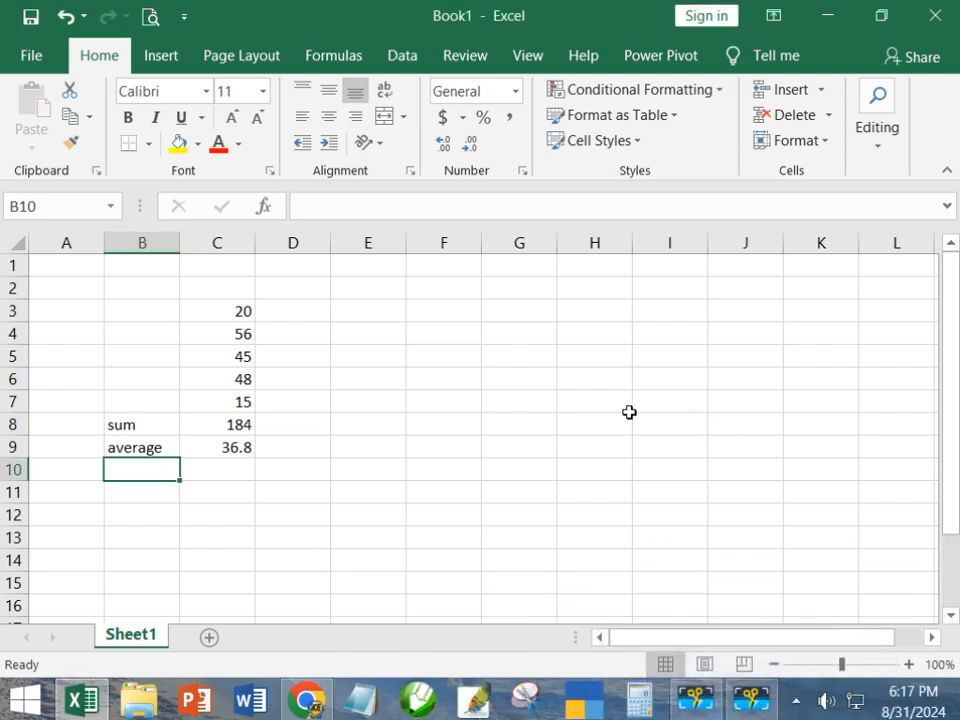
Step: Review the SUM formula in C8 and the AVERAGE formula in C9, including the cell range in the AVERAGE parentheses
click(231, 425)
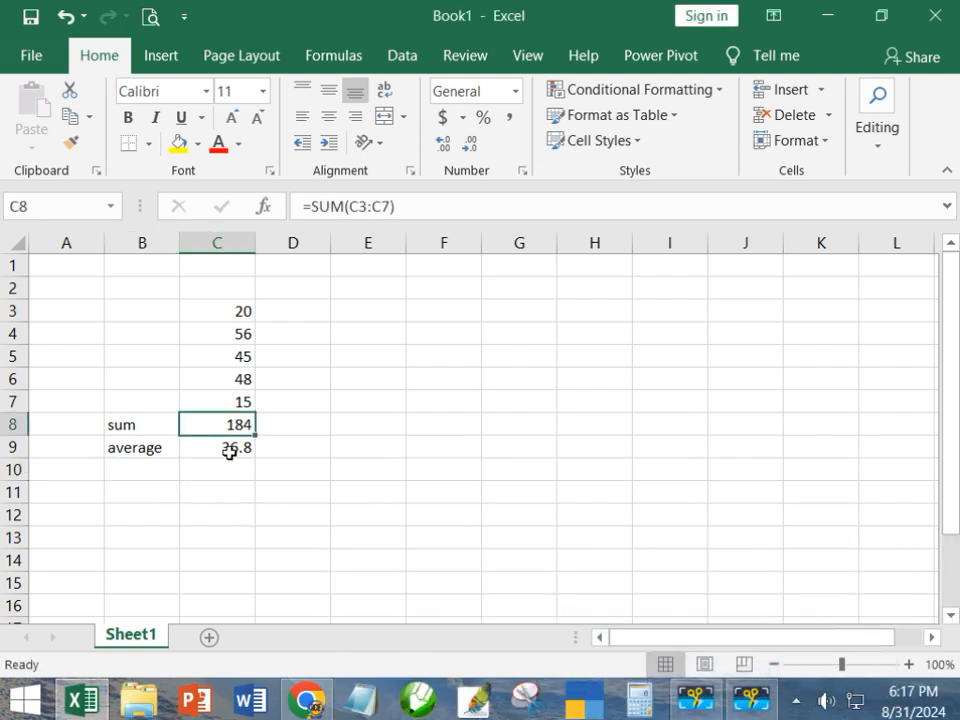
click(210, 458)
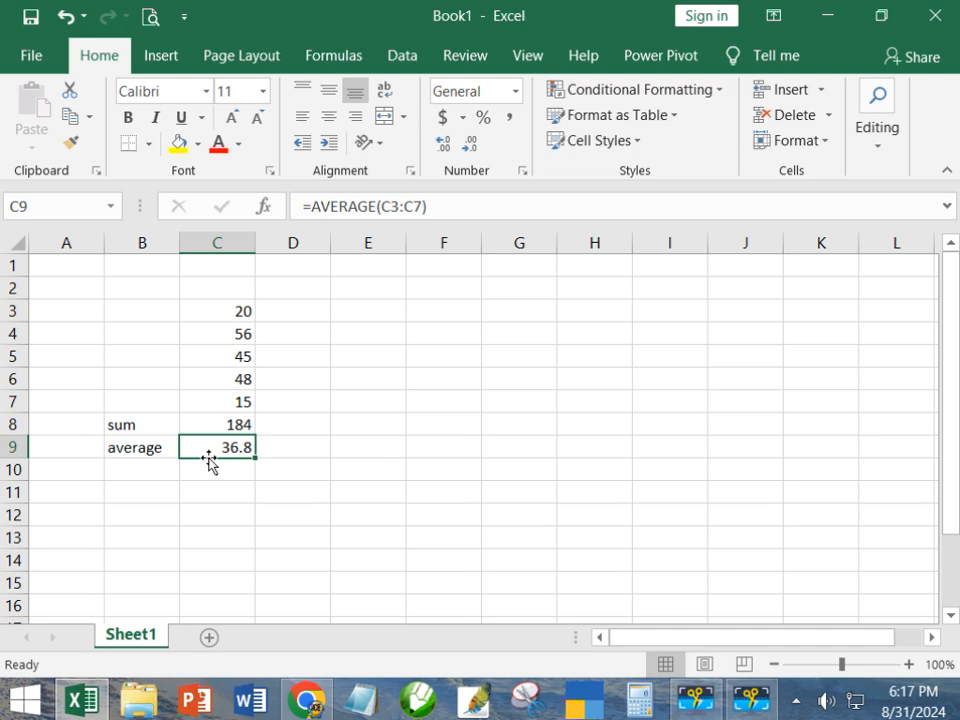
click(388, 206)
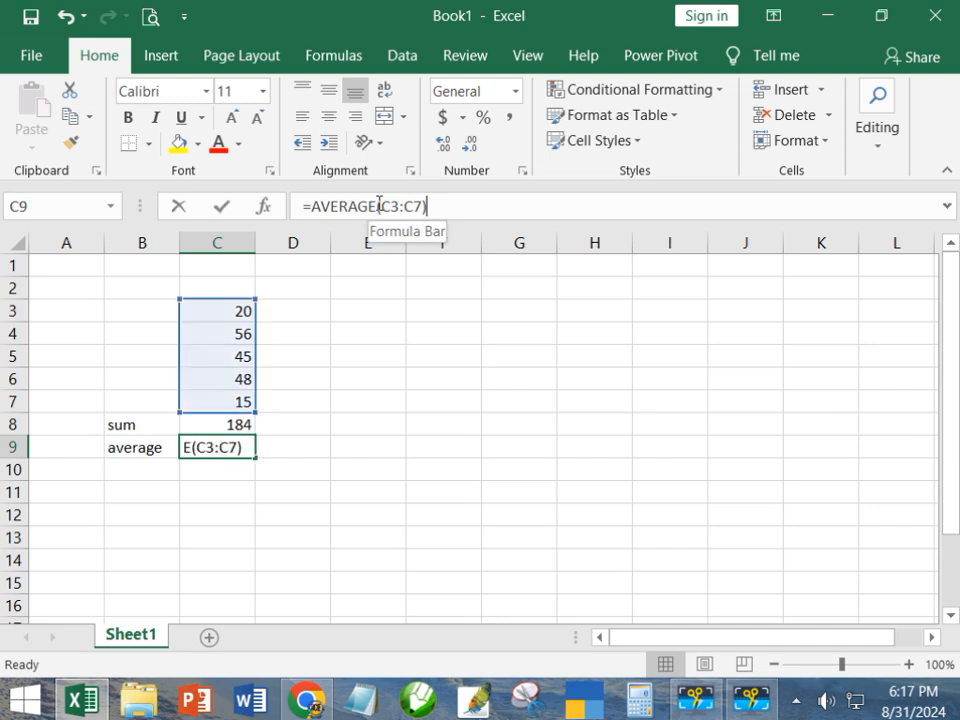
drag(377, 206, 420, 210)
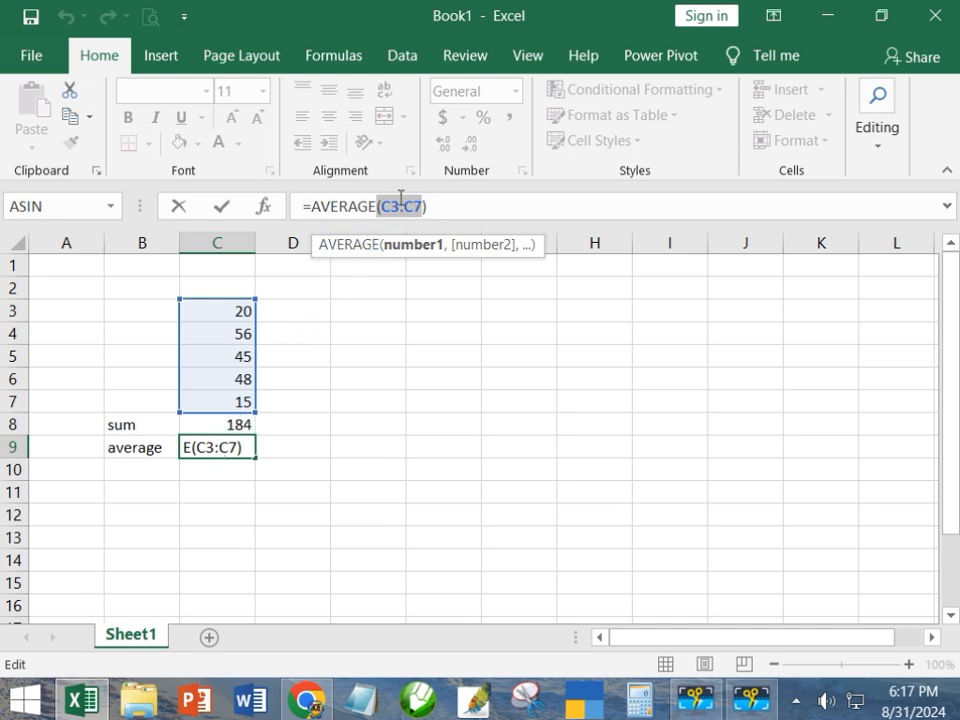
key(Return)
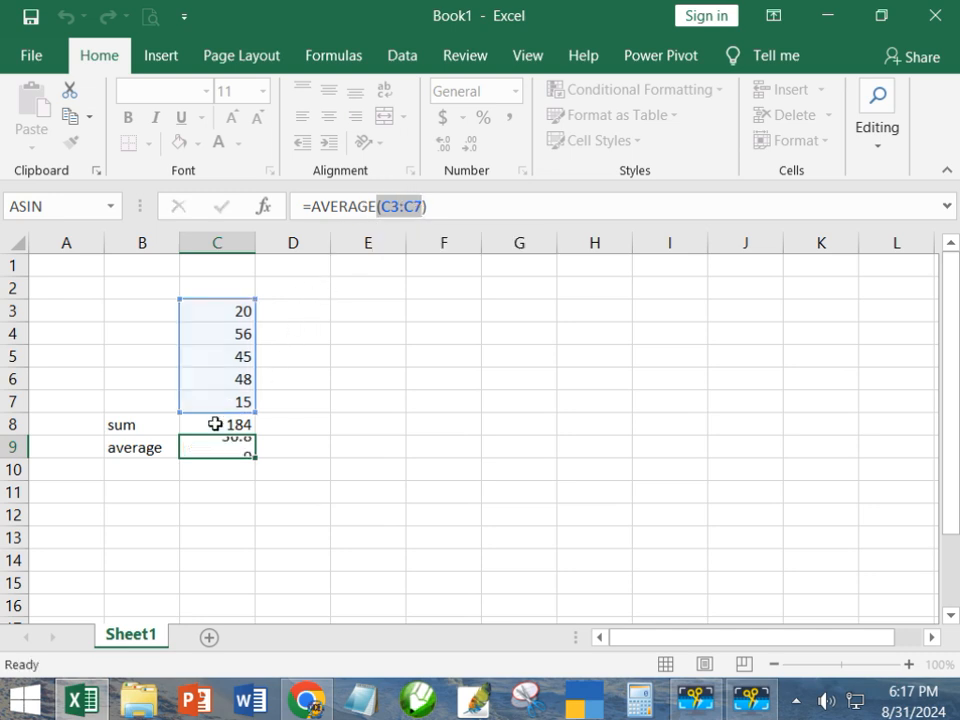
click(215, 424)
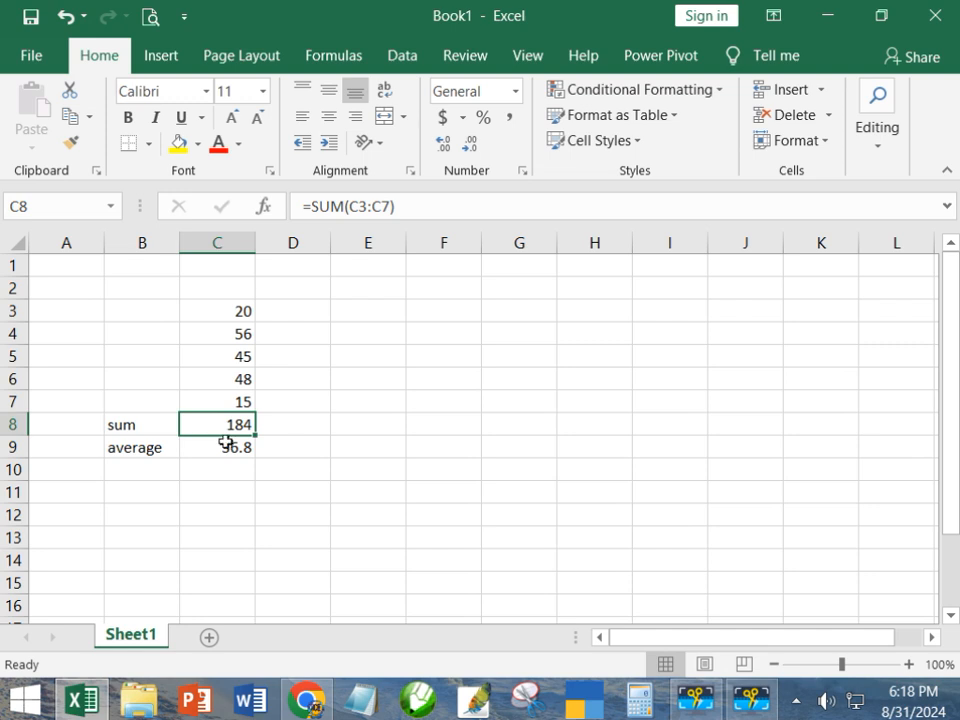
click(222, 446)
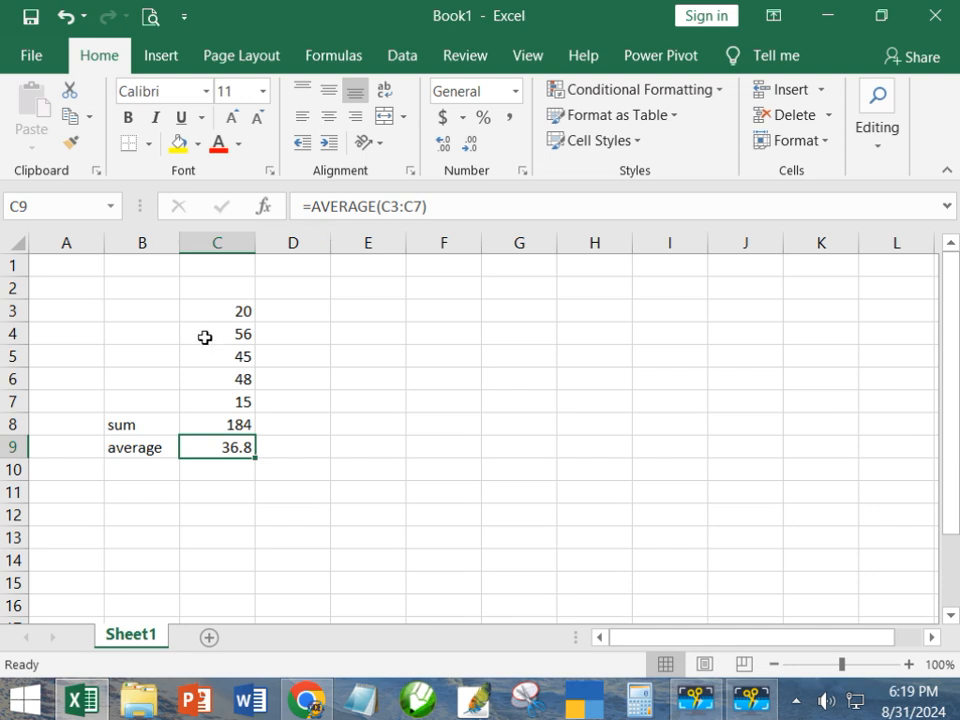
click(213, 430)
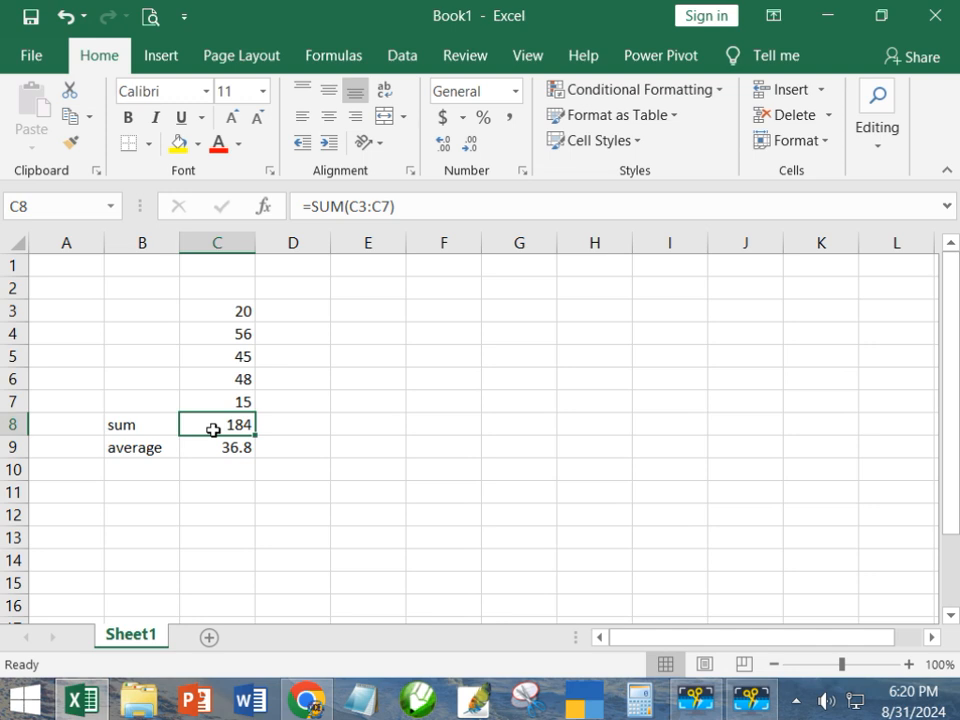
Step: Enter the label maximum in cell B10, directly below the average label
click(141, 467)
text(m)
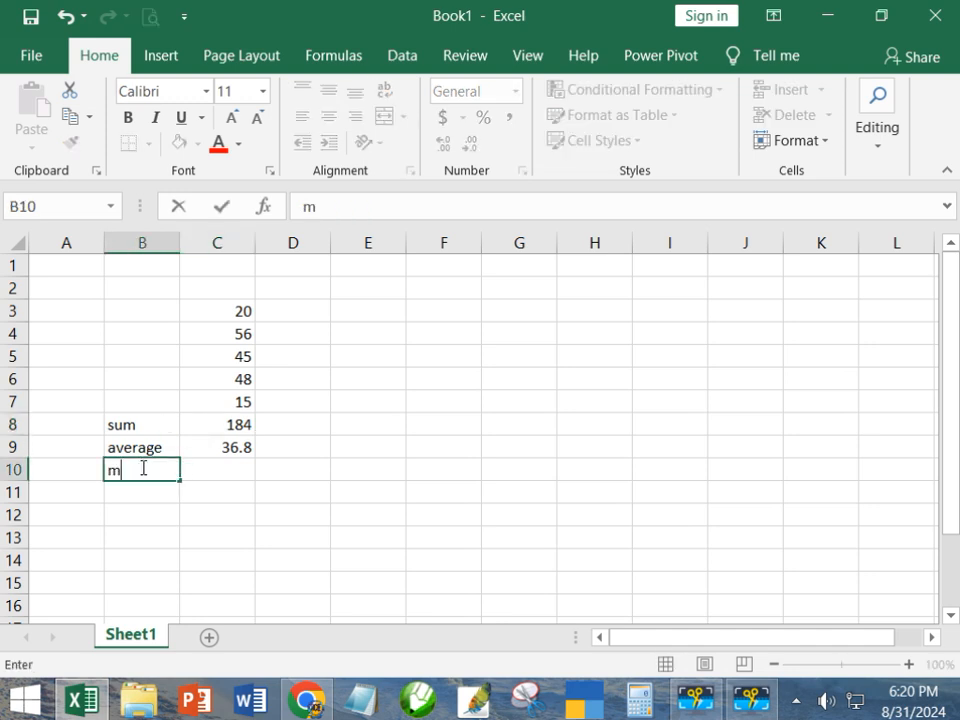
text(aximumn)
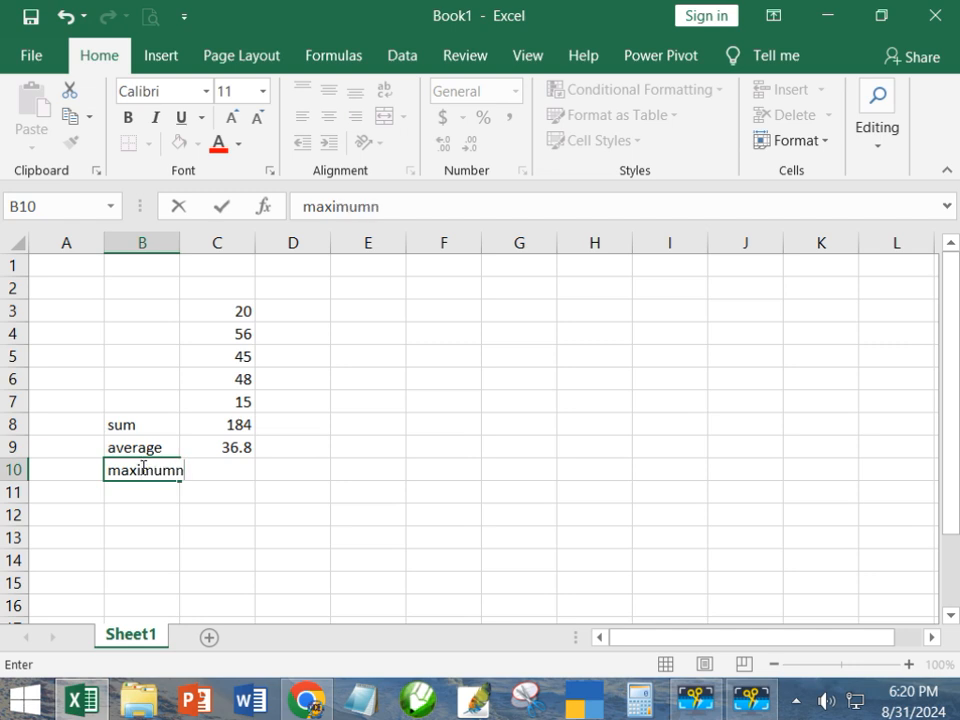
key(Return)
click(141, 467)
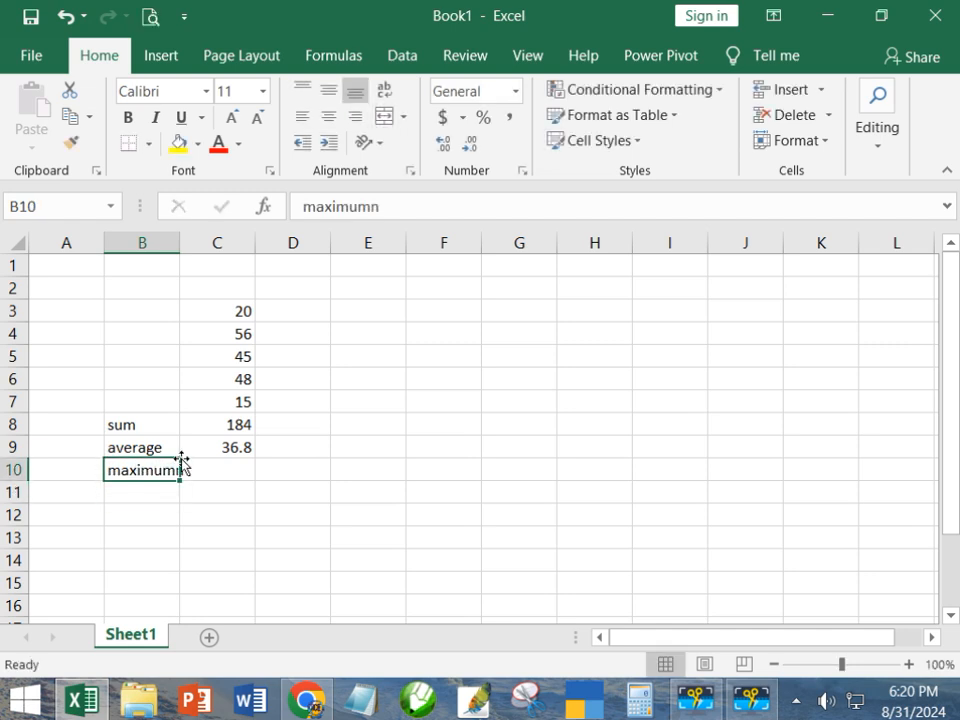
click(434, 203)
key(BackSpace)
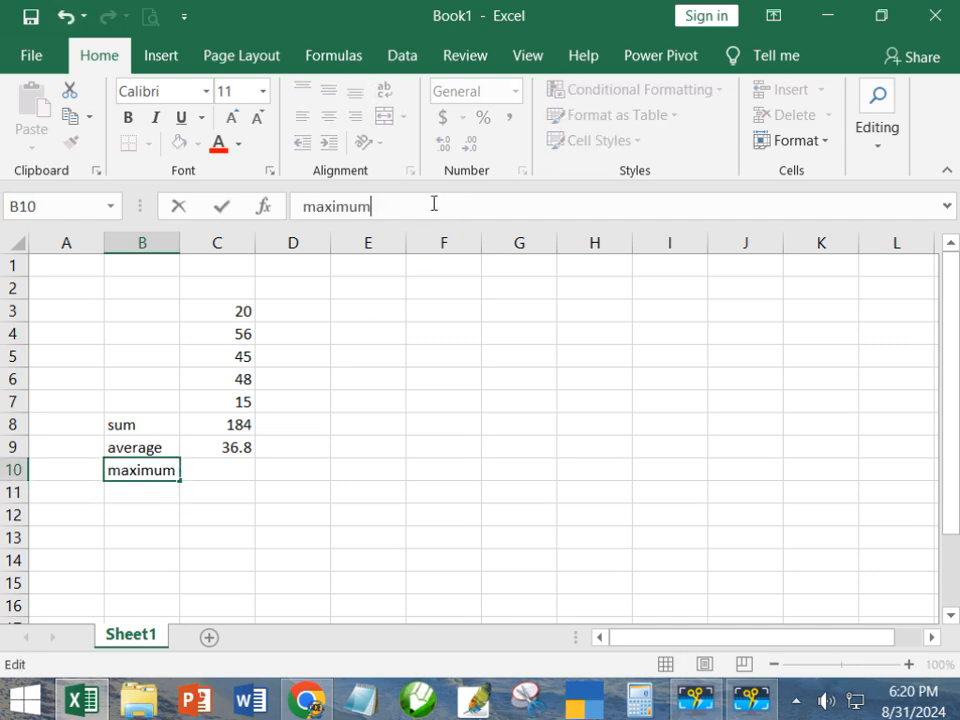
key(Return)
Step: Enter the formula =max(C3:C7) in cell C10 beside the maximum label
key(Up)
key(Right)
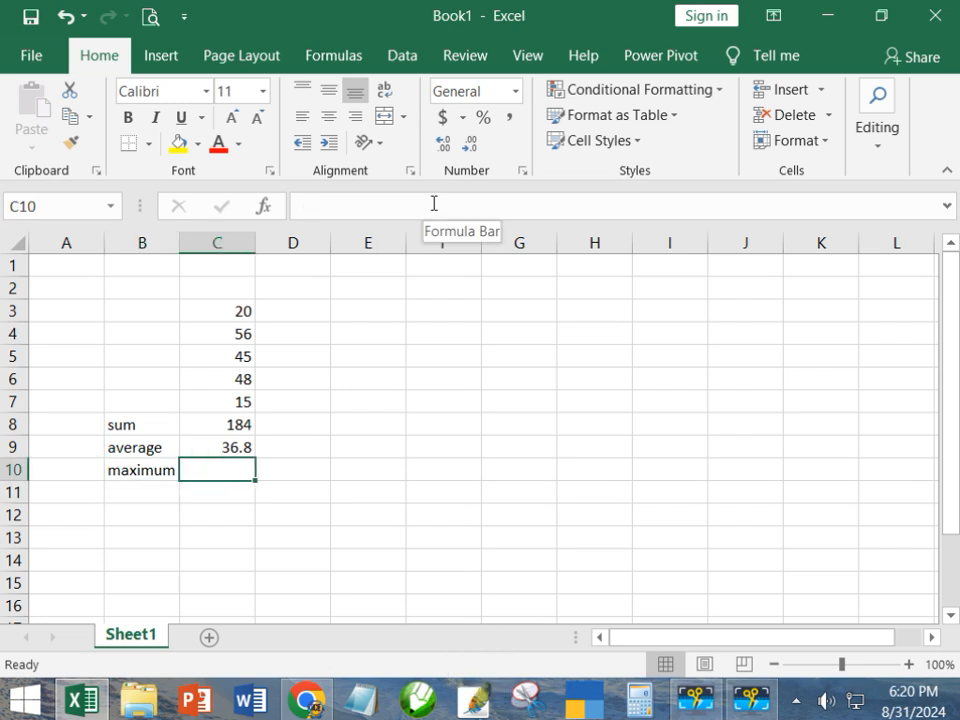
text(=max()
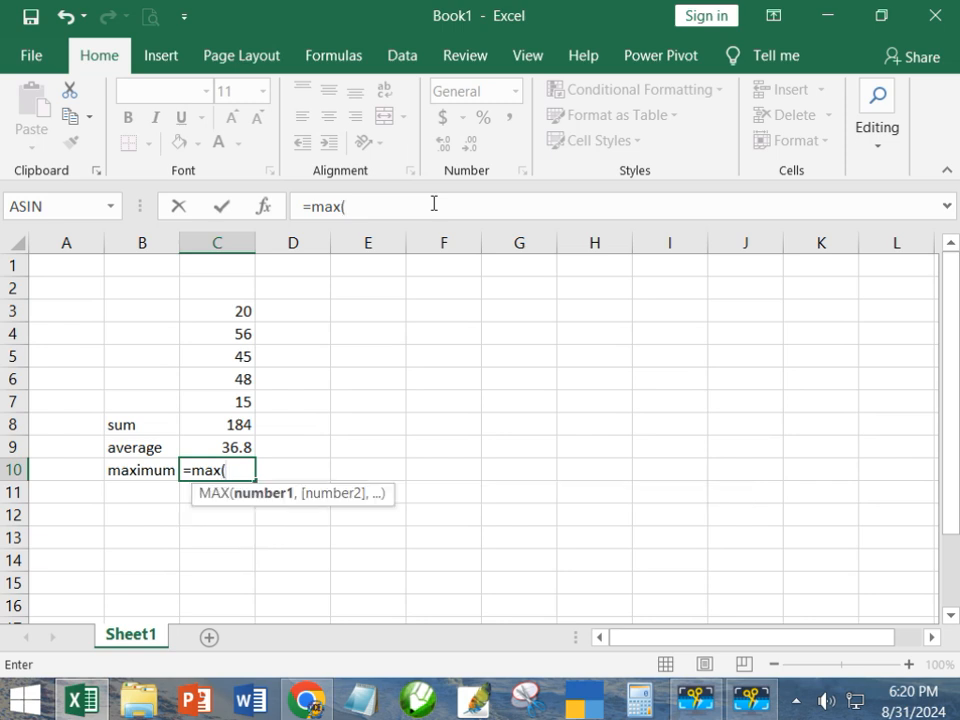
drag(219, 317, 228, 401)
text())
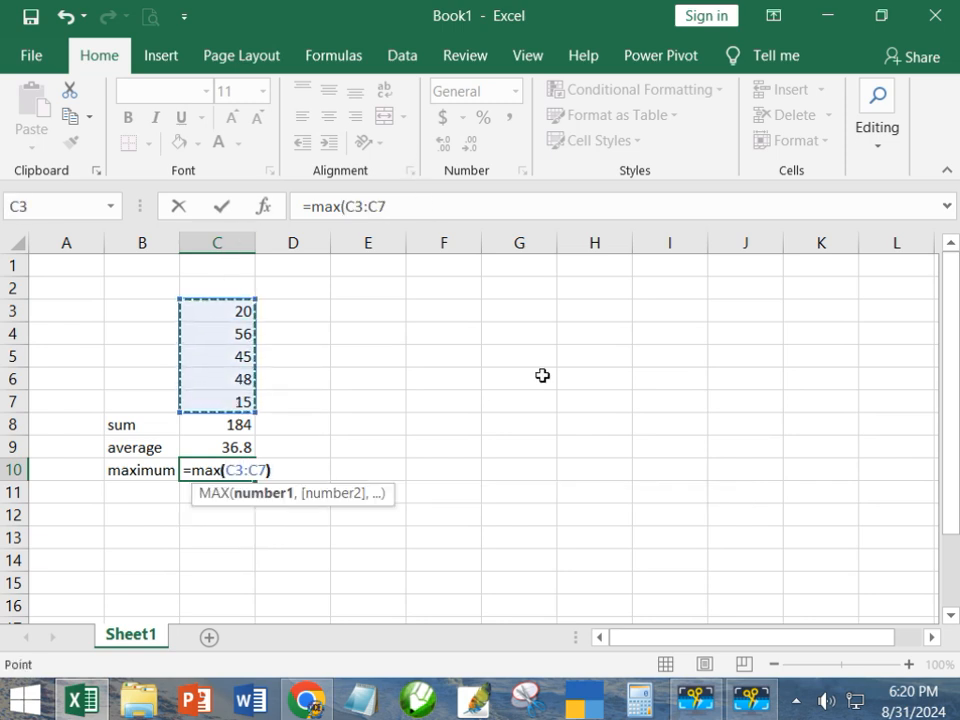
key(Return)
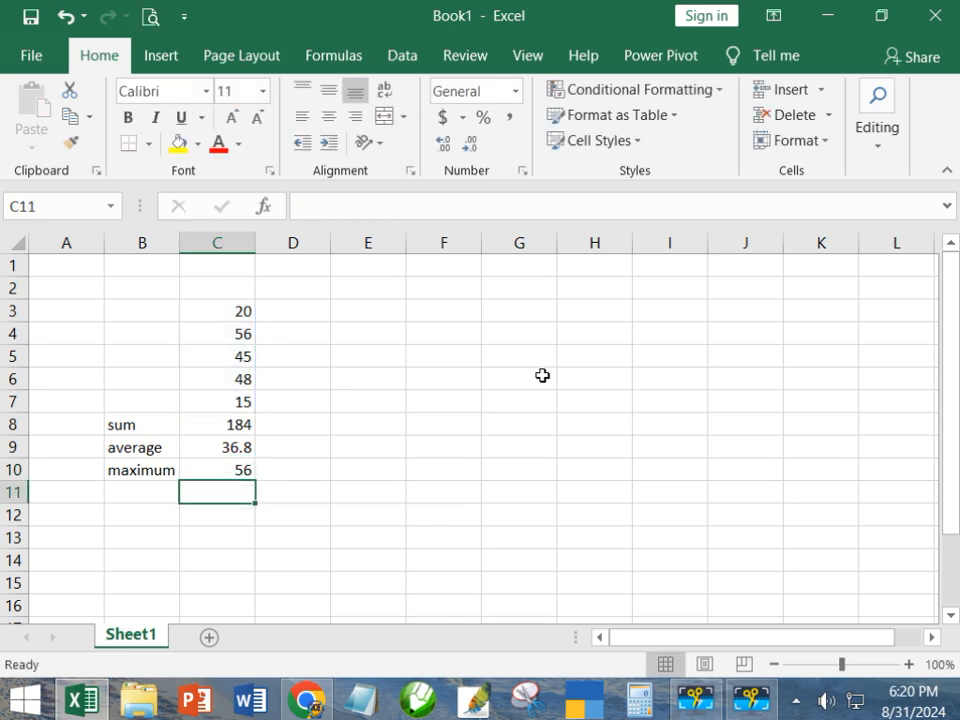
Step: Enter the label minmum in cell B11 and select the adjacent cell C11
key(Left)
text(m)
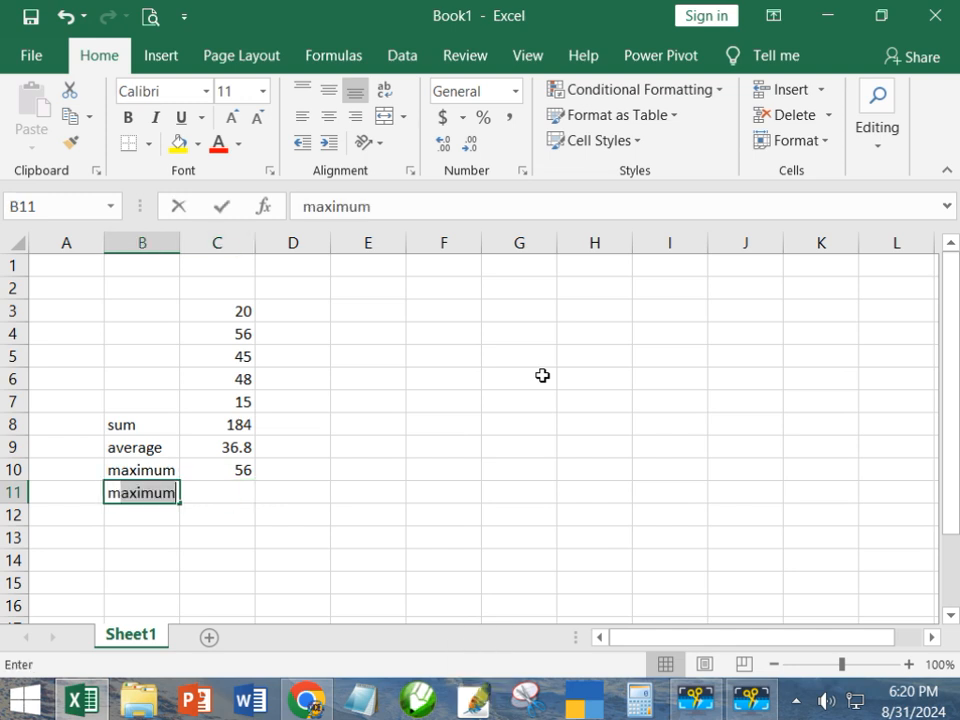
text(inmum)
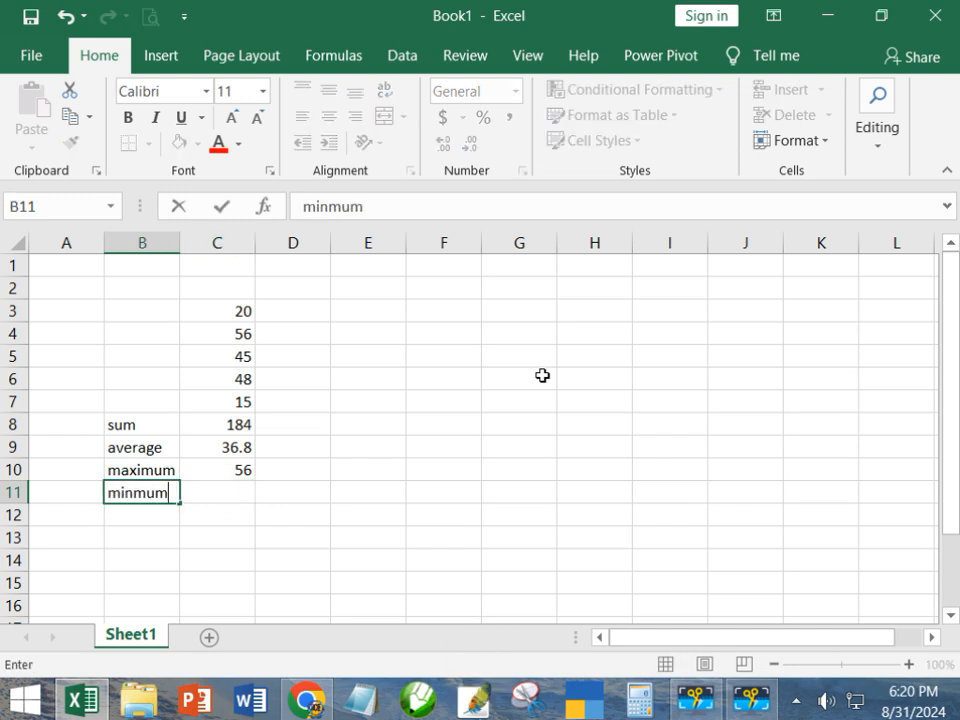
key(Return)
key(Up)
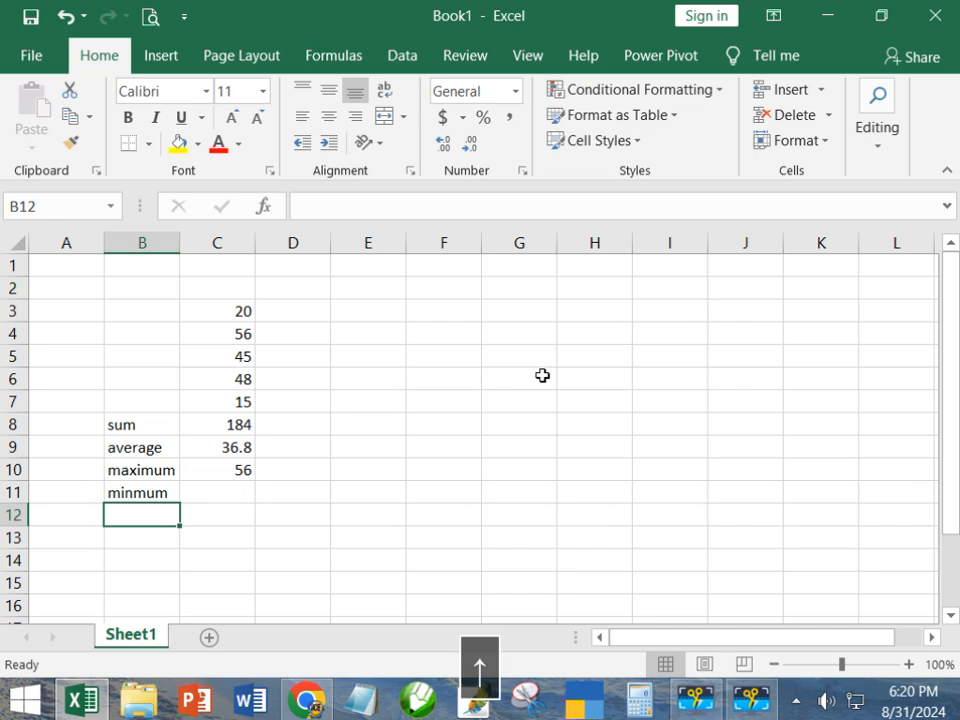
key(Right)
text(=min)
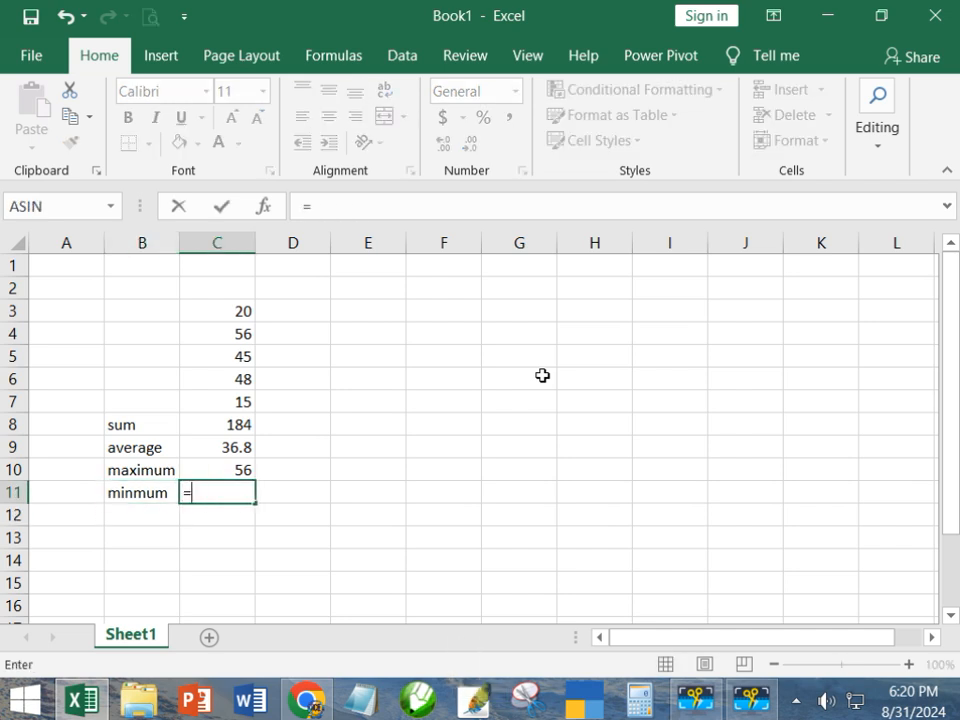
key(BackSpace)
key(BackSpace)
key(BackSpace)
key(BackSpace)
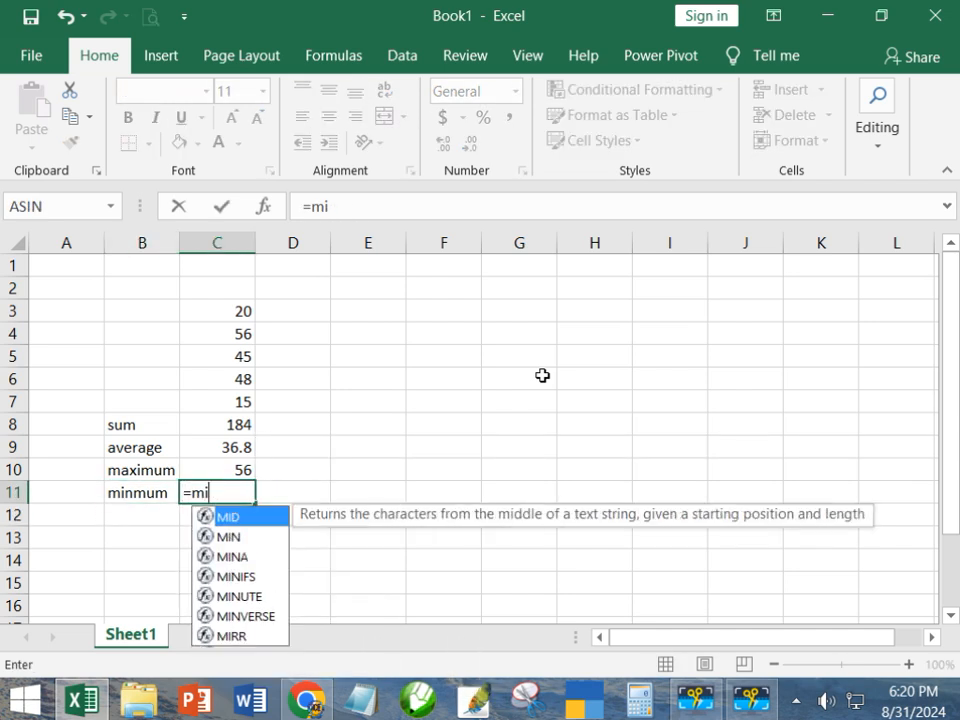
Step: Enter min(c3:c7) in cell C11 without a leading equals sign
text(min)
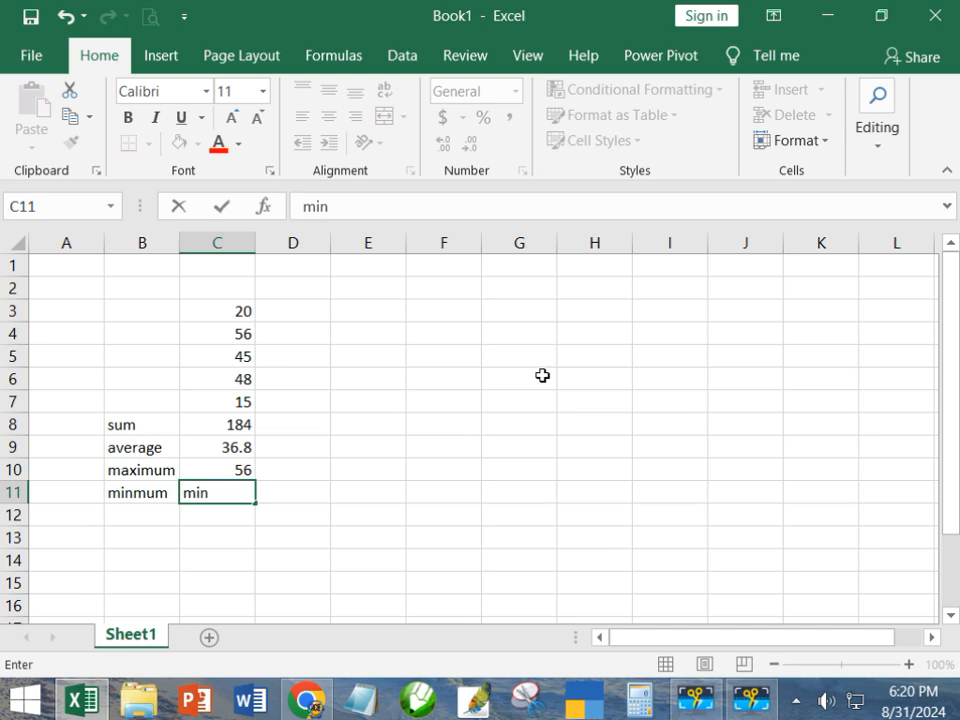
text(()
drag(229, 311, 229, 425)
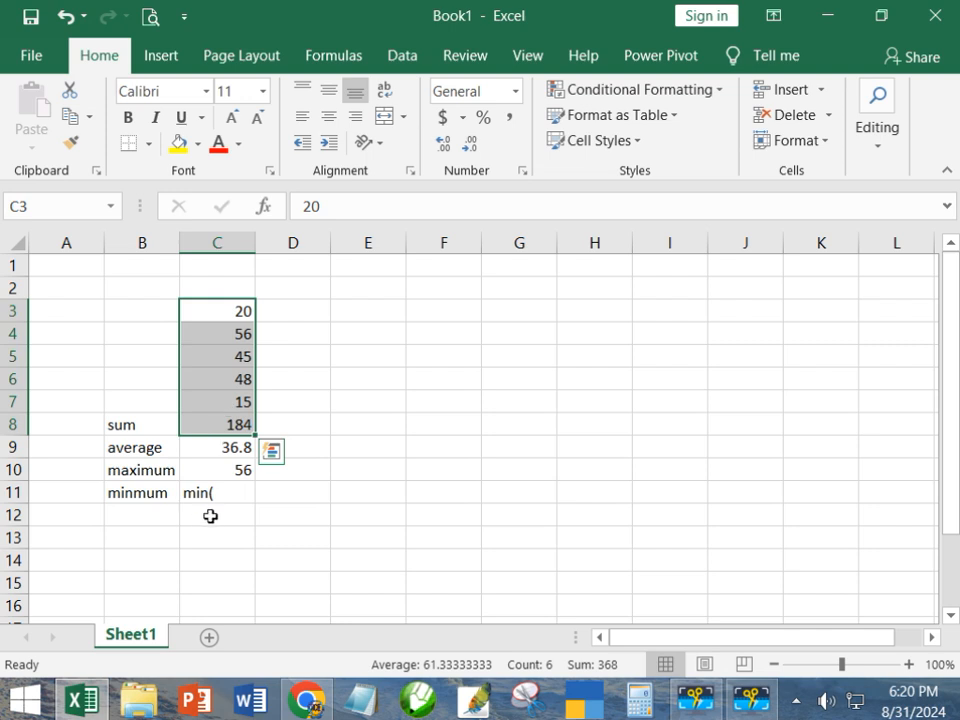
click(229, 494)
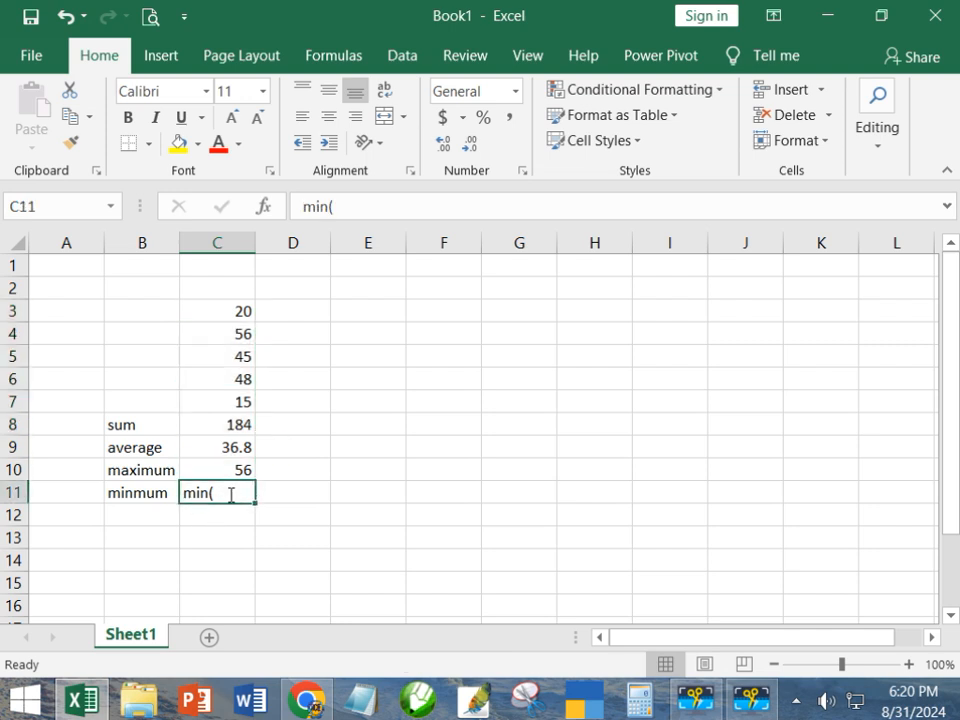
double_click(229, 494)
text(c)
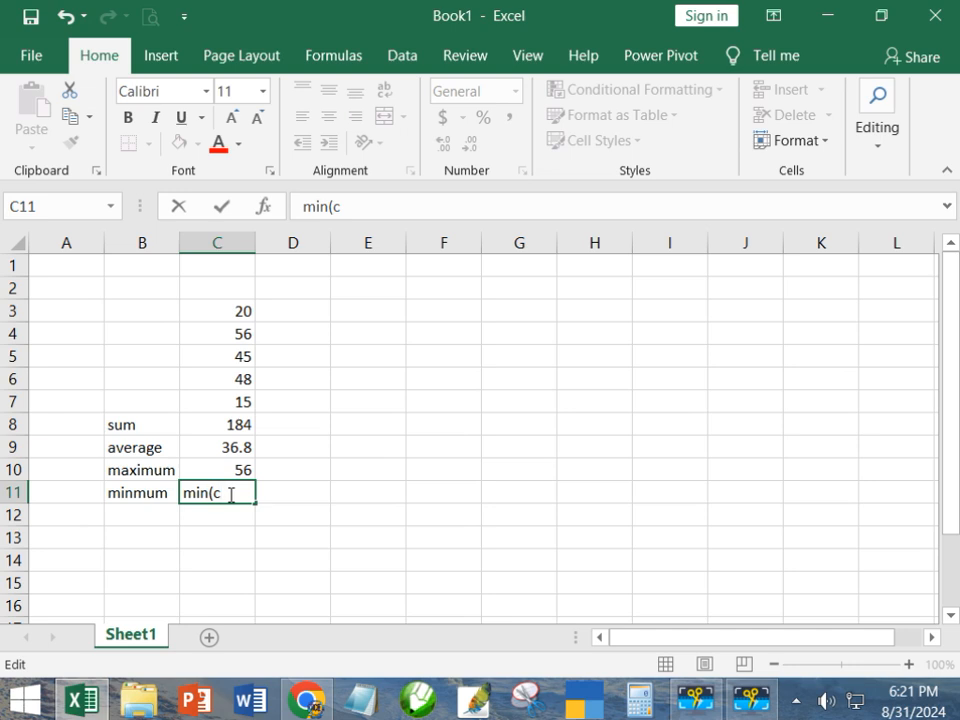
text(3:c7))
key(Return)
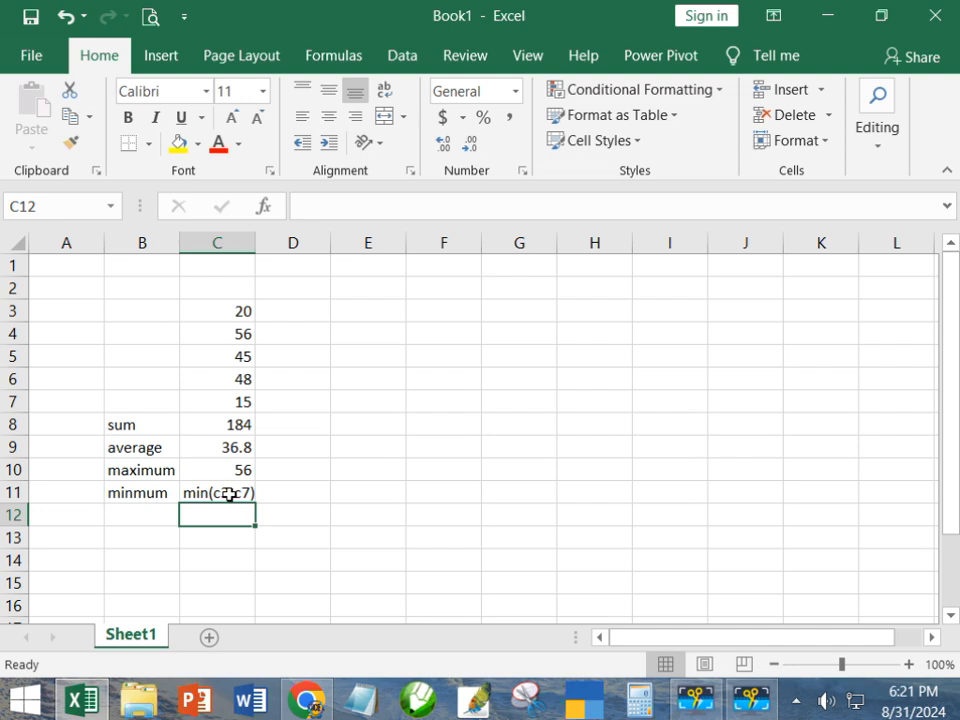
Step: Insert an equals sign at the start of the C11 entry, making it =min(c3:c7)
key(Up)
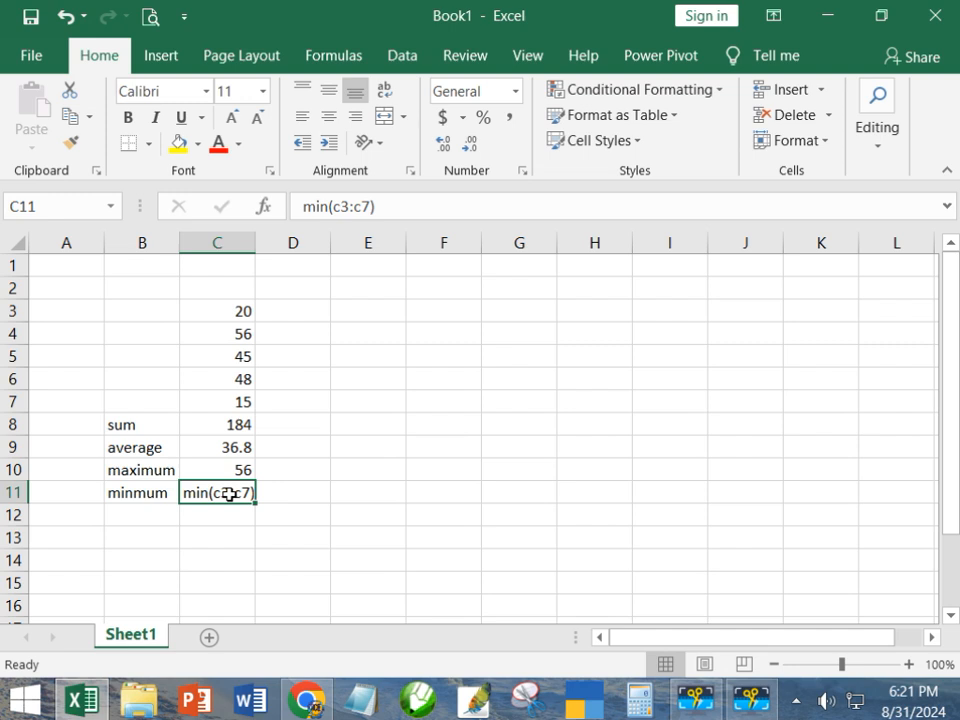
key(F2)
key(Home)
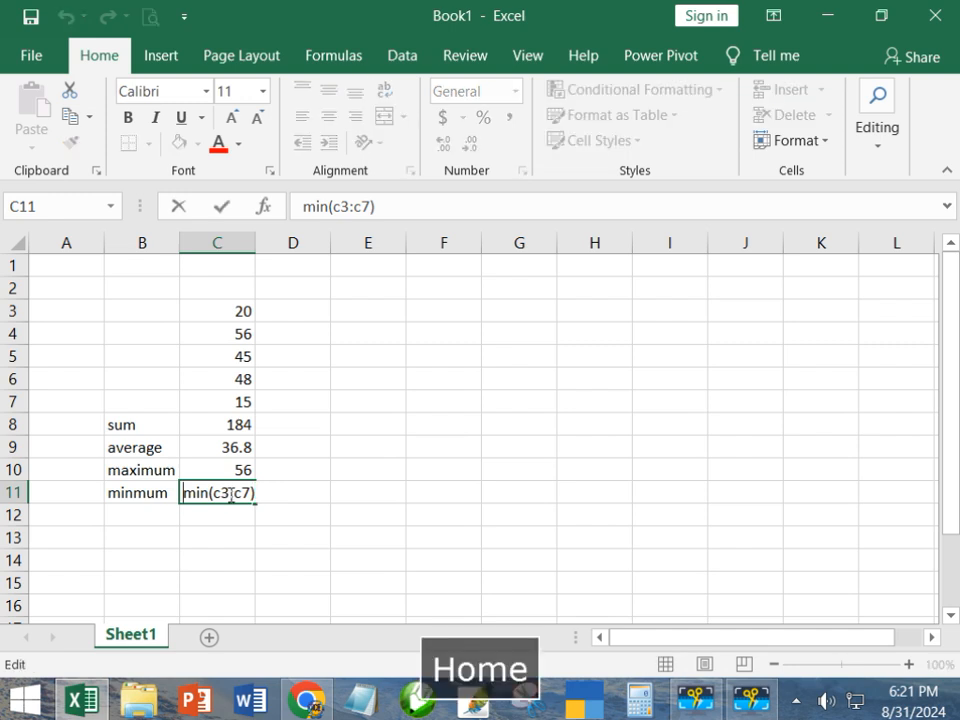
text(=)
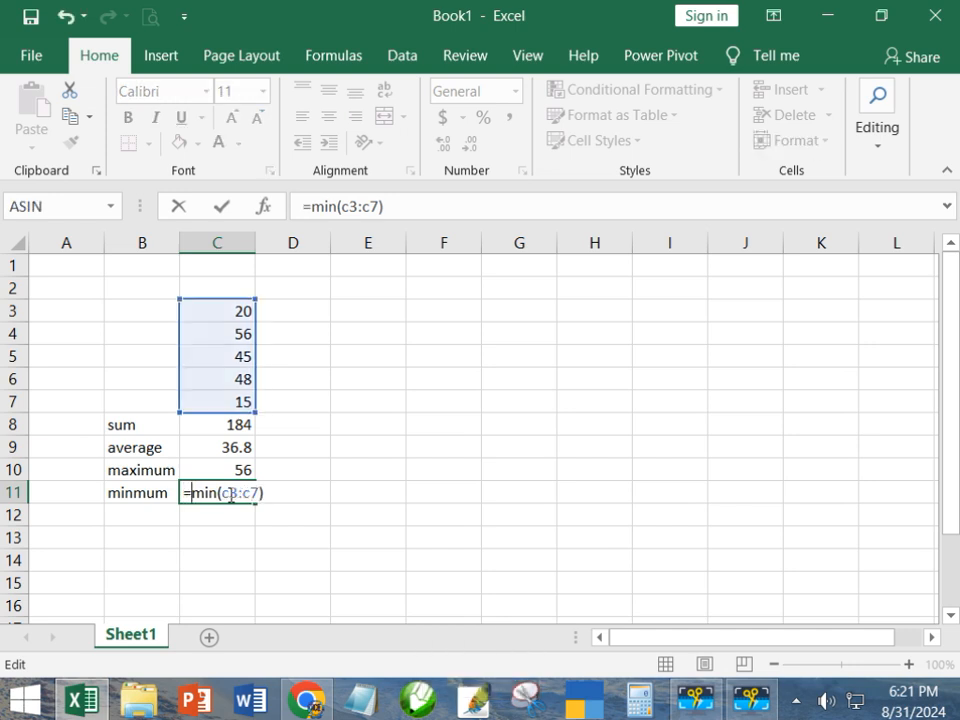
key(Return)
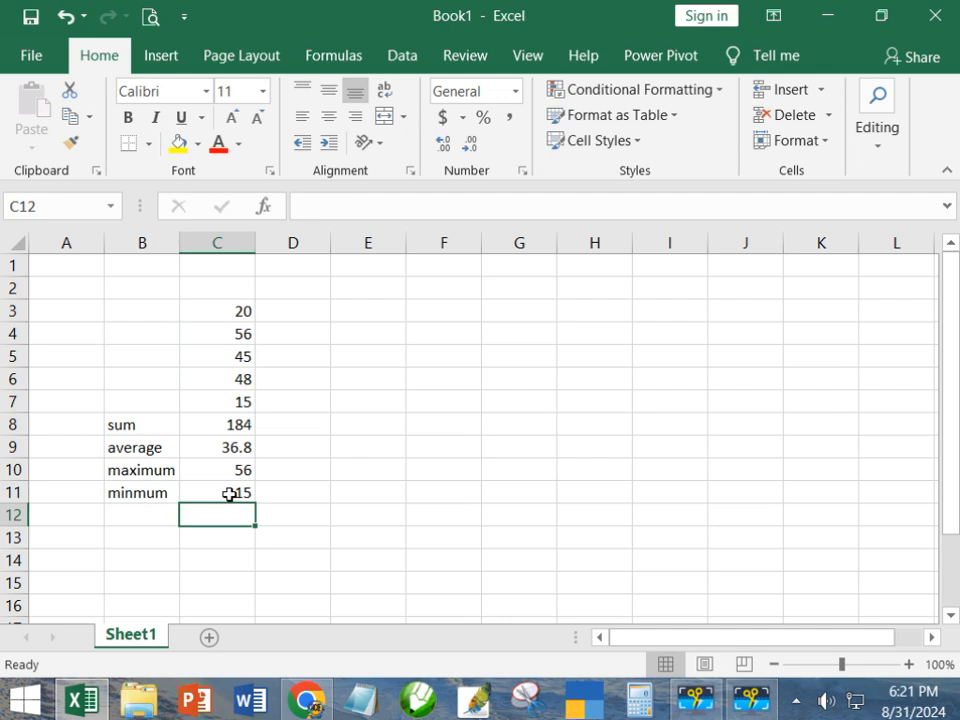
Step: Enter the label count in cell B12, below the minmum label
key(Left)
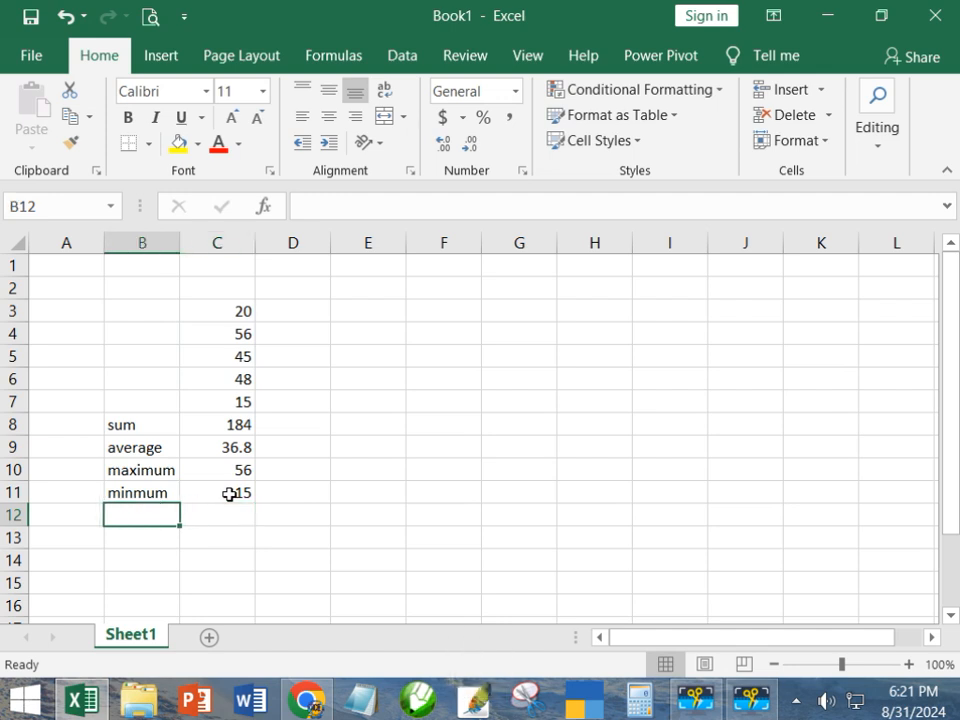
text(count)
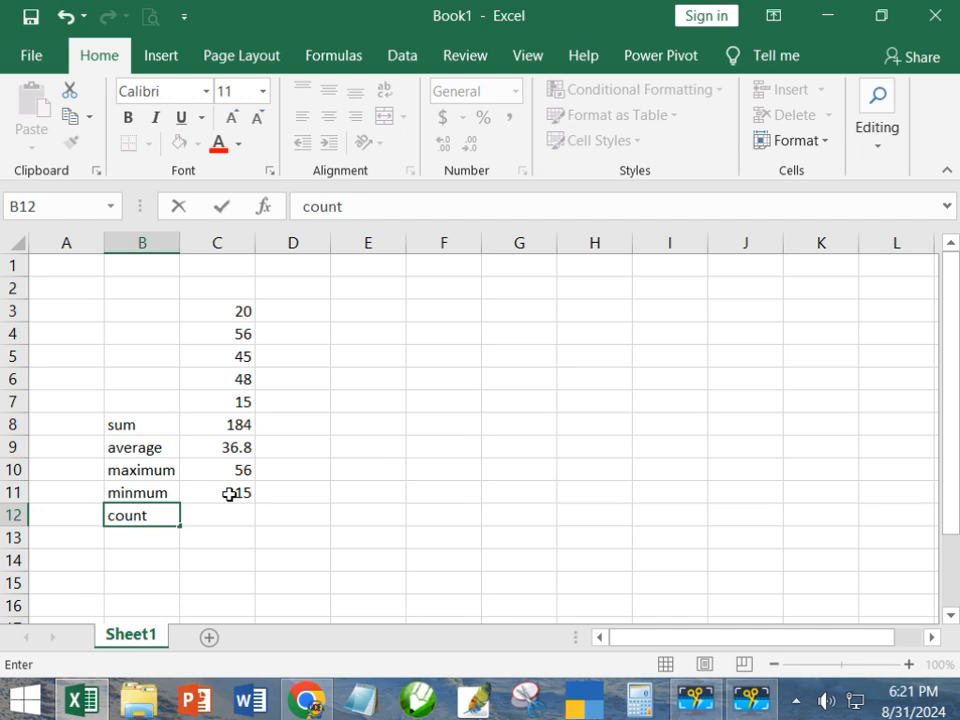
key(Tab)
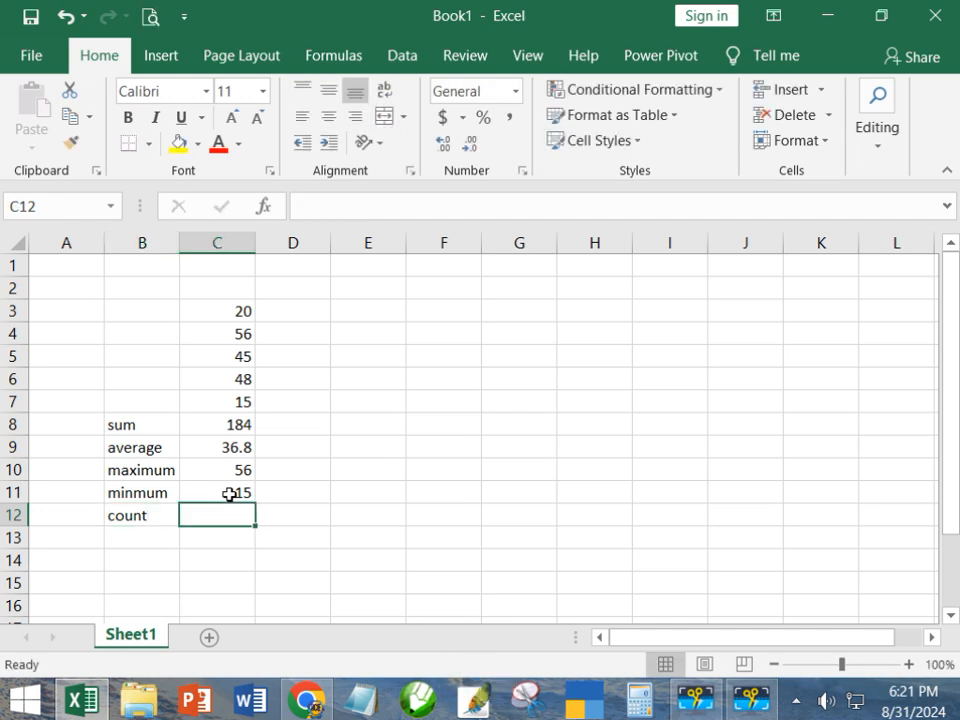
Step: Count the numbers in C3:C7 by entering =count(C3:C7) in cell C12
text(()
key(BackSpace)
text(=)
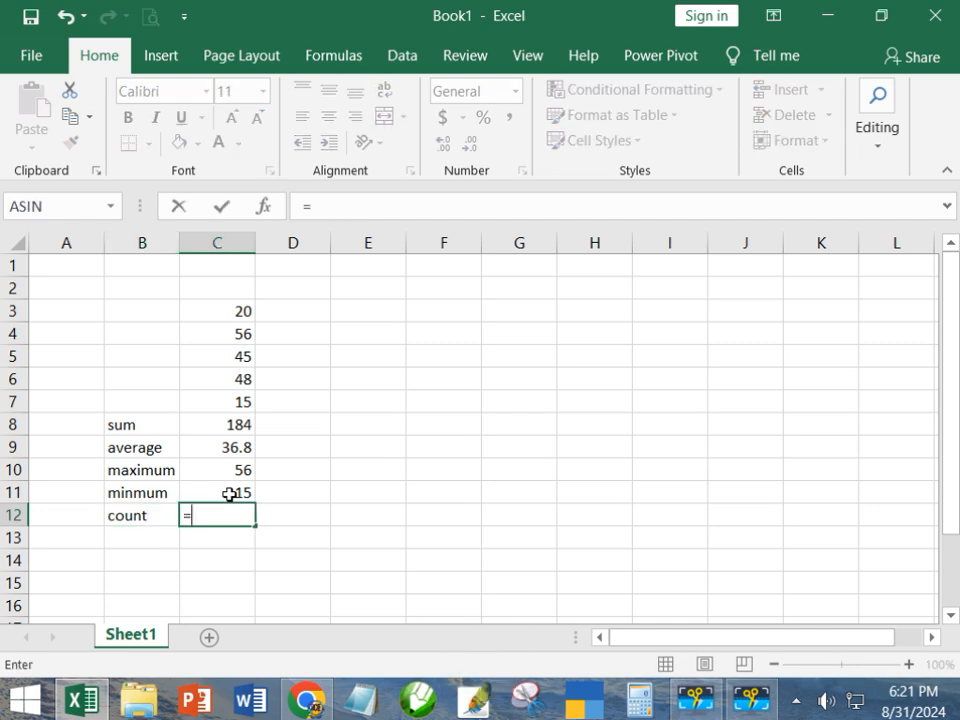
text(count()
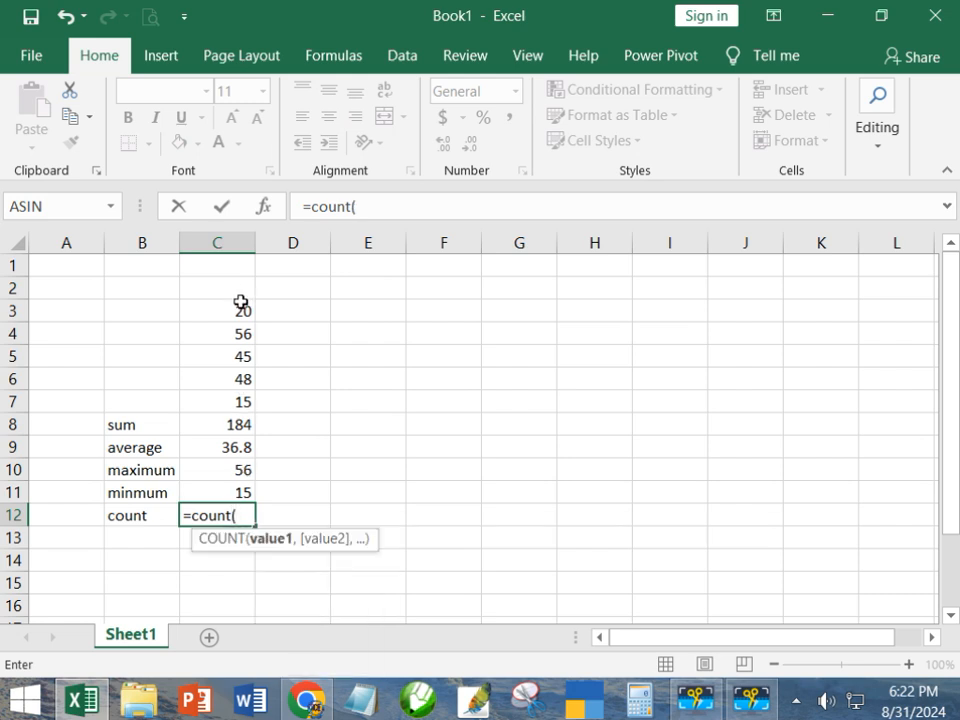
drag(242, 303, 255, 401)
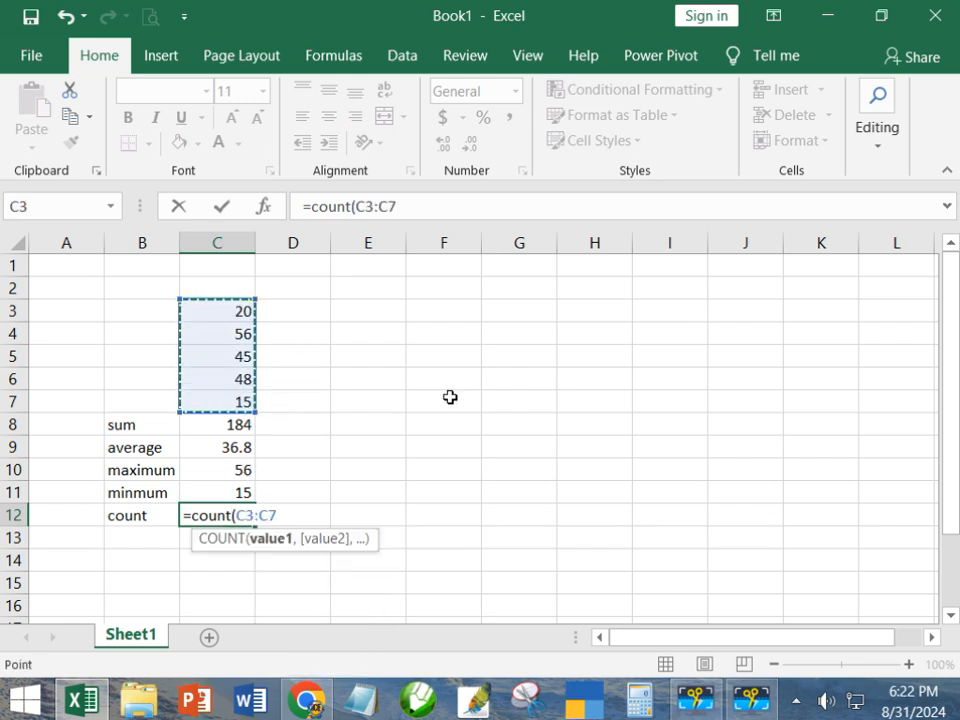
text())
key(Return)
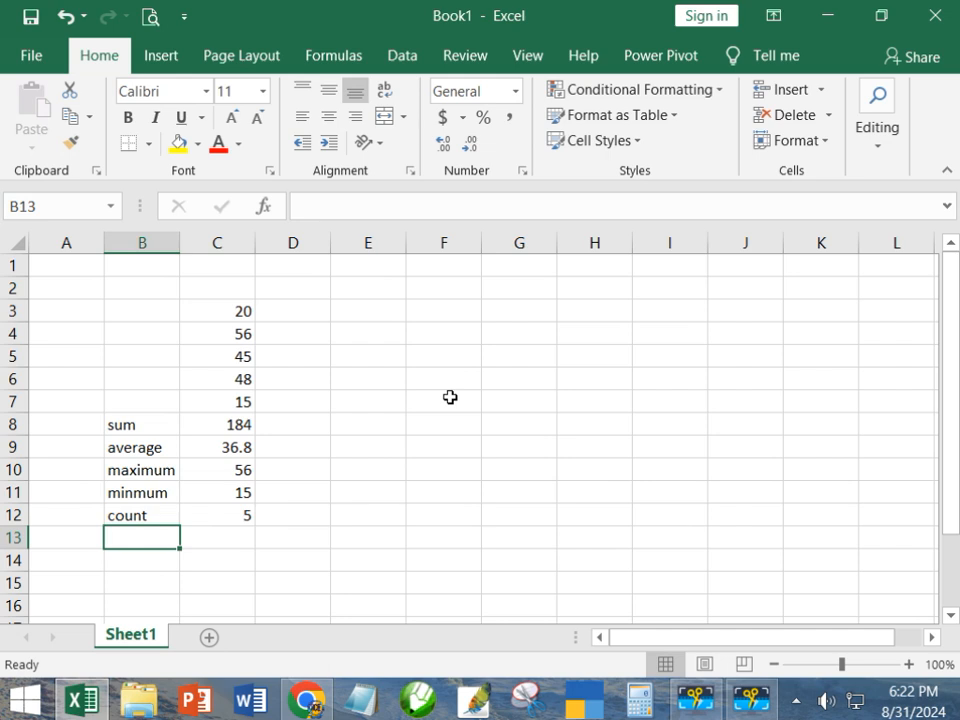
Step: Calculate the average manually in cell D9 by dividing the sum by the count with the formula =C8/C12
key(Up)
key(Up)
key(Up)
key(Up)
key(Up)
key(Right)
key(Right)
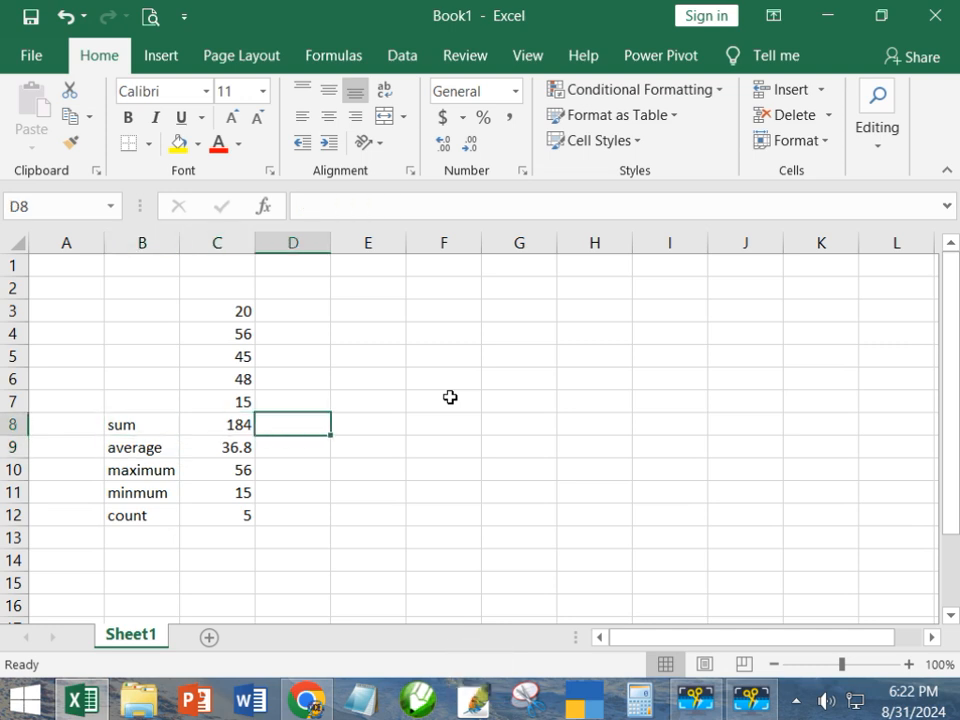
key(Down)
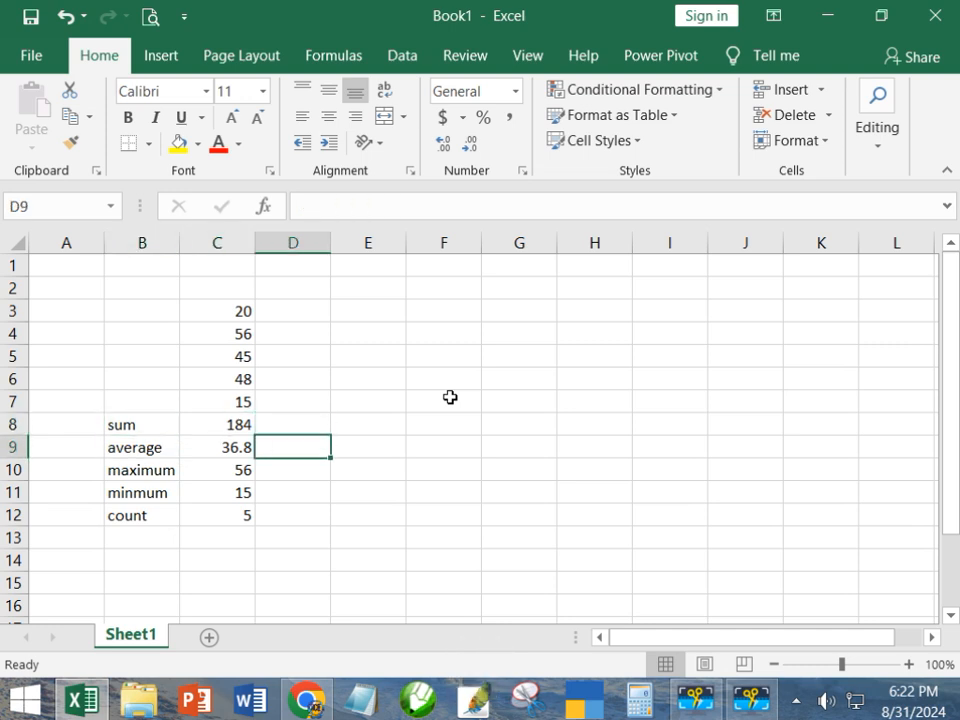
text(=)
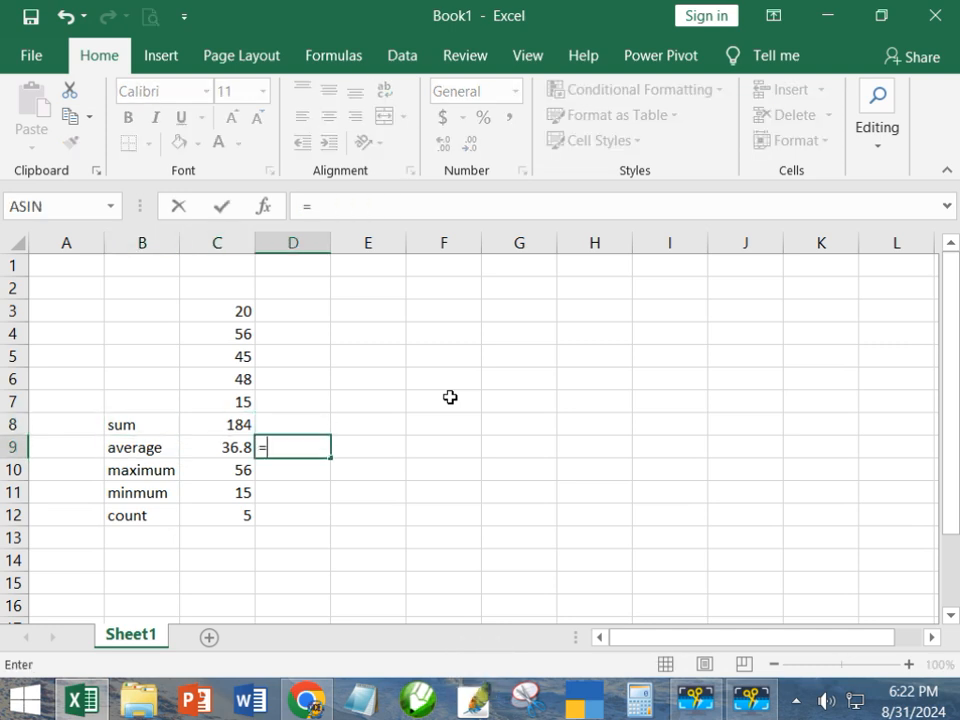
click(235, 421)
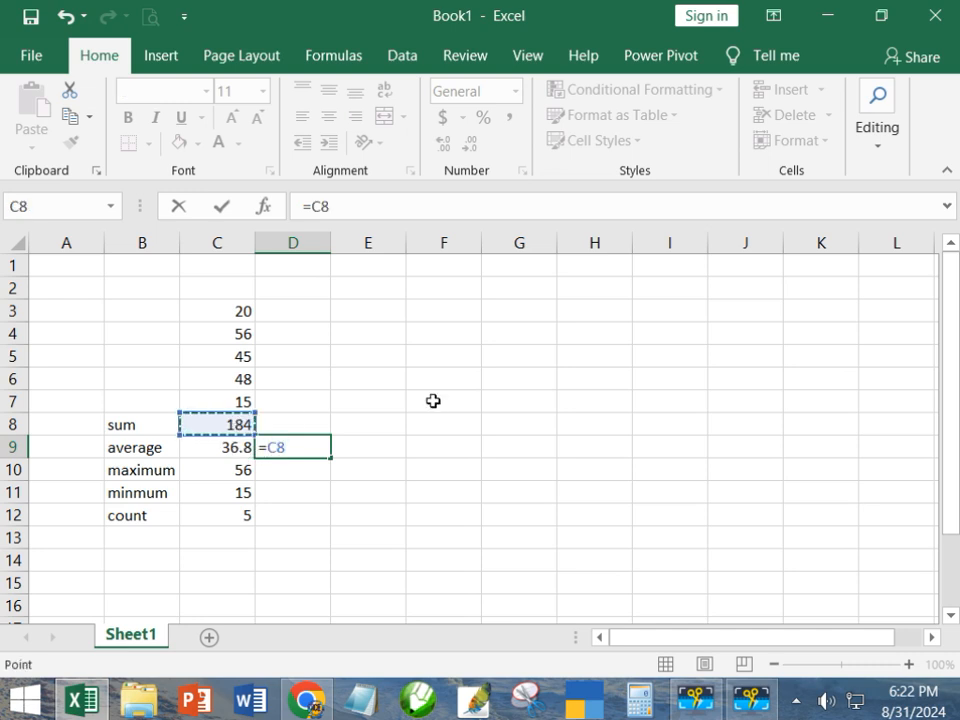
text(/)
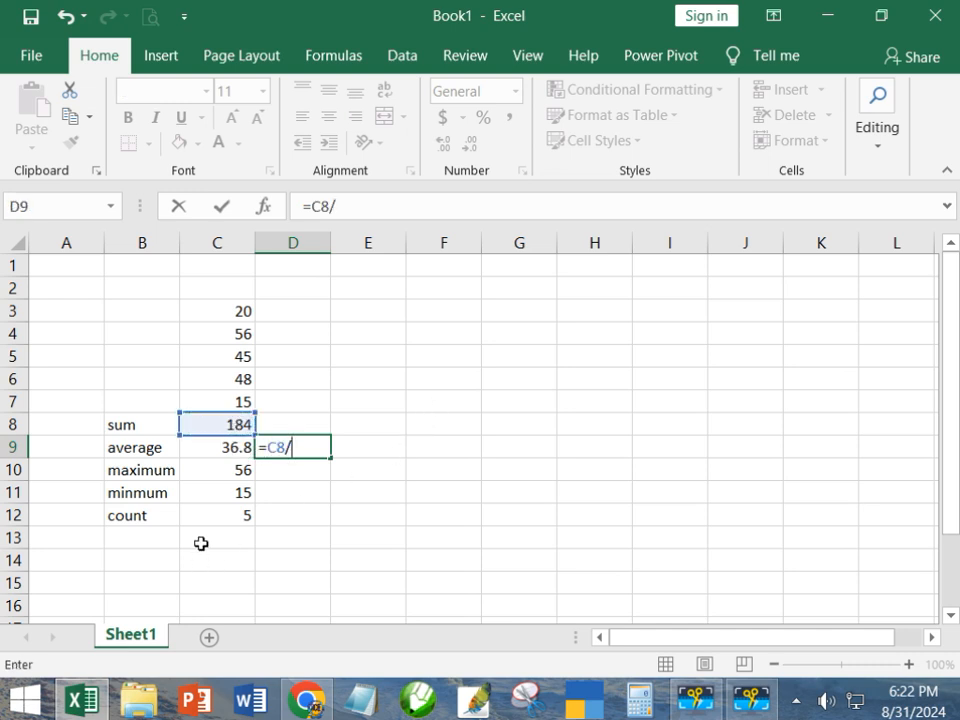
click(229, 514)
key(Return)
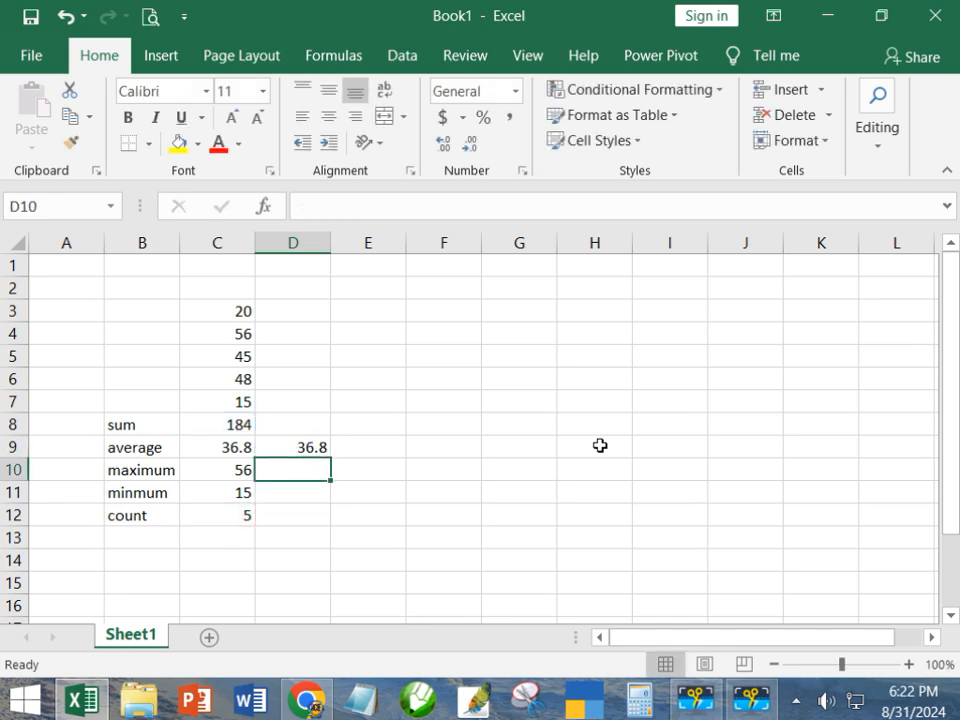
Step: Check the sum cell C8 and the count cell C12, and select the empty cell B13 below the labels
click(213, 432)
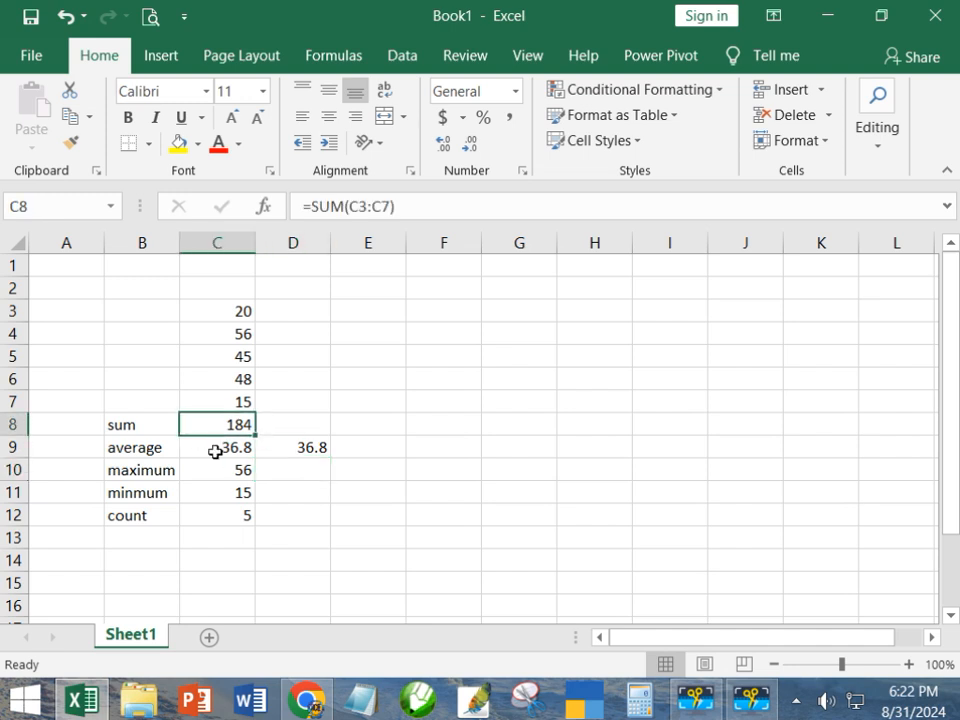
click(212, 510)
click(154, 535)
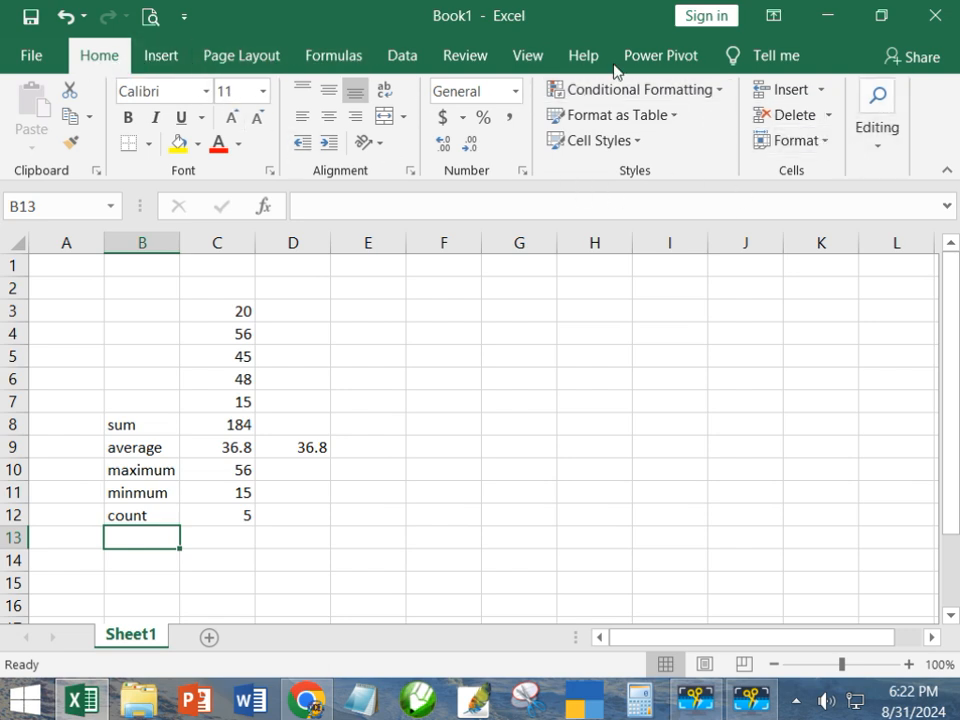
click(866, 157)
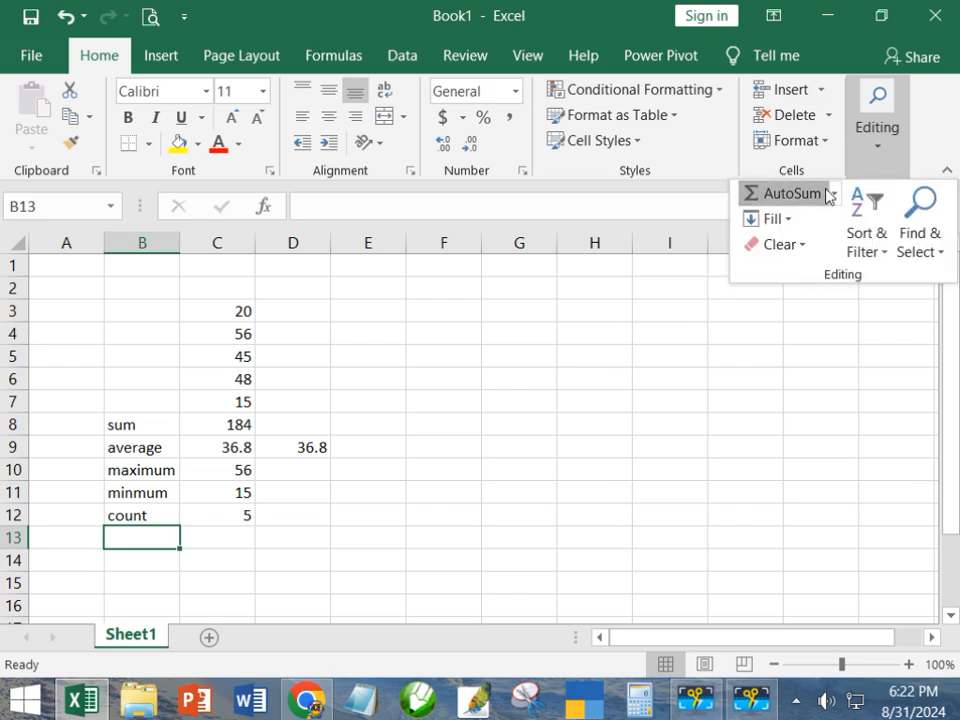
click(780, 193)
click(866, 150)
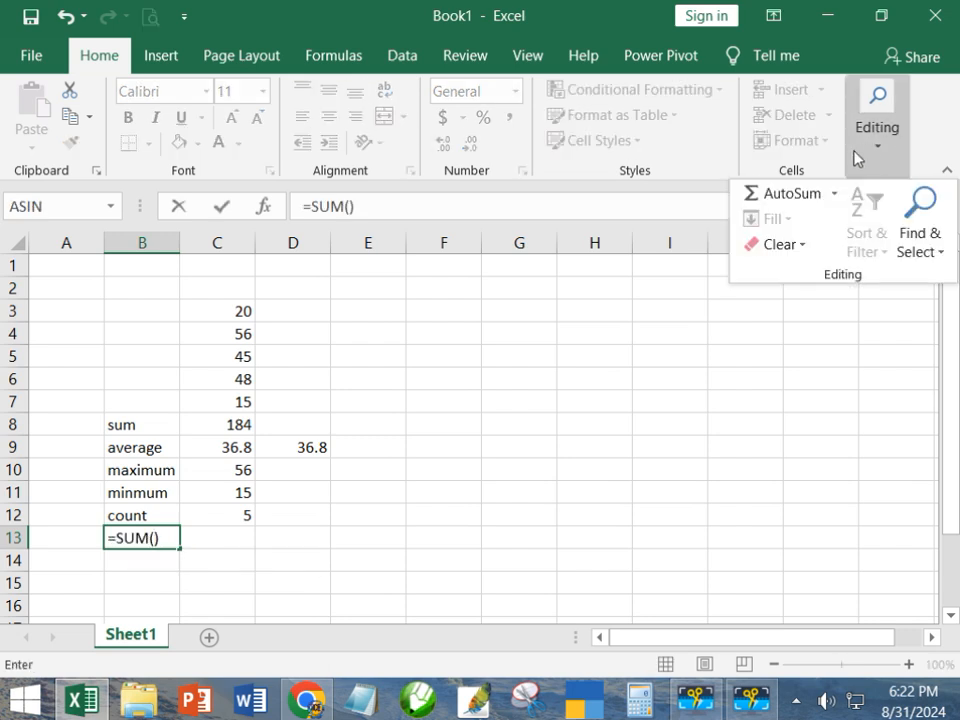
key(Escape)
key(Escape)
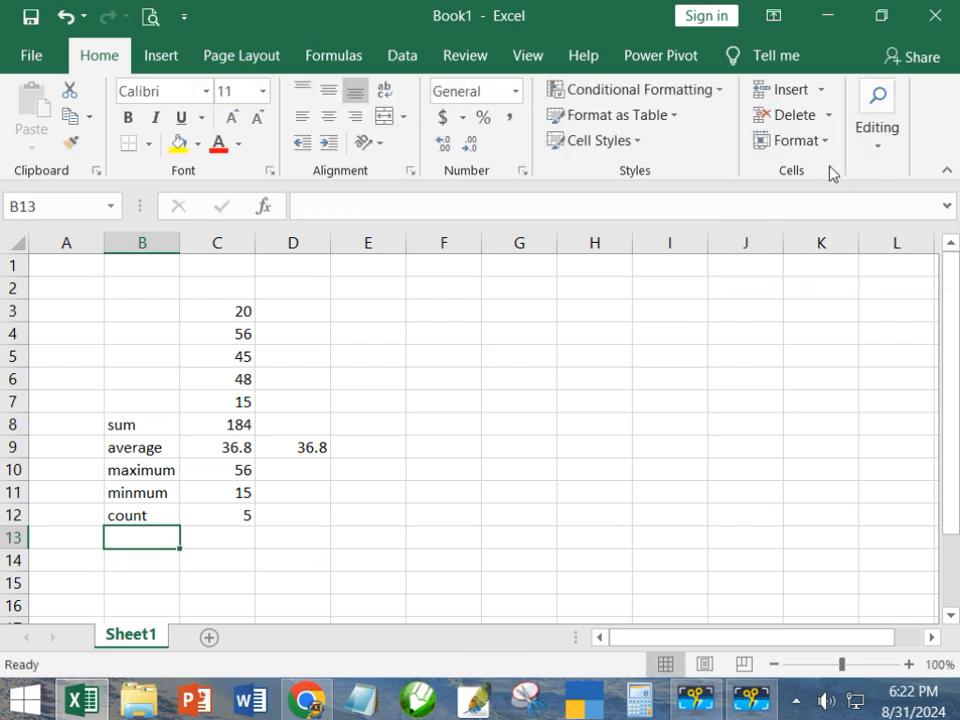
Step: View the list of functions offered by AutoSum and close it without inserting one
click(870, 150)
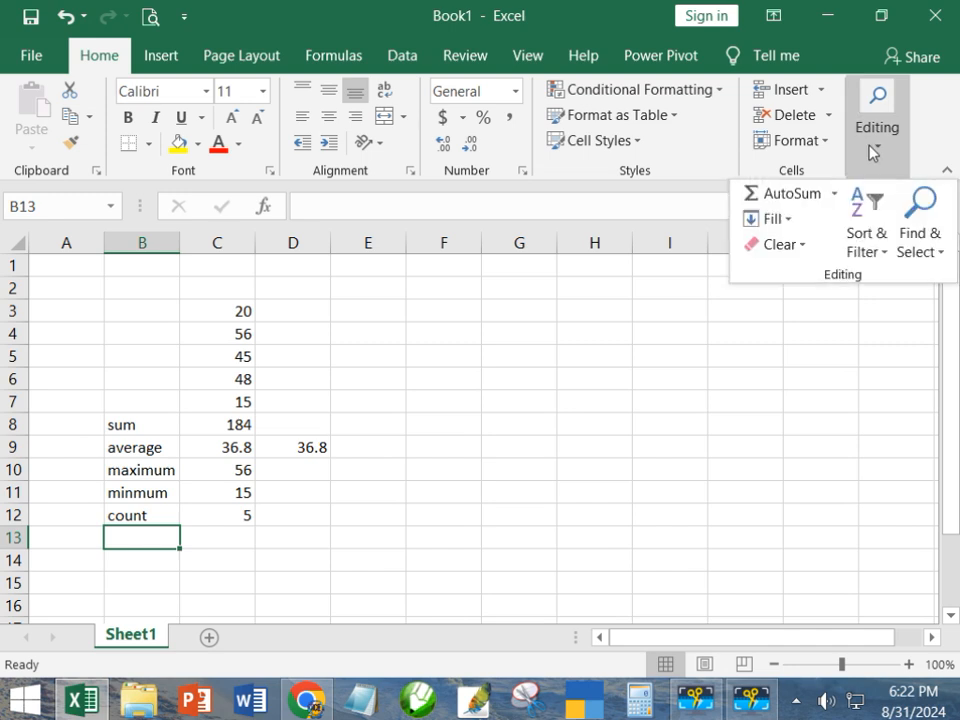
click(834, 196)
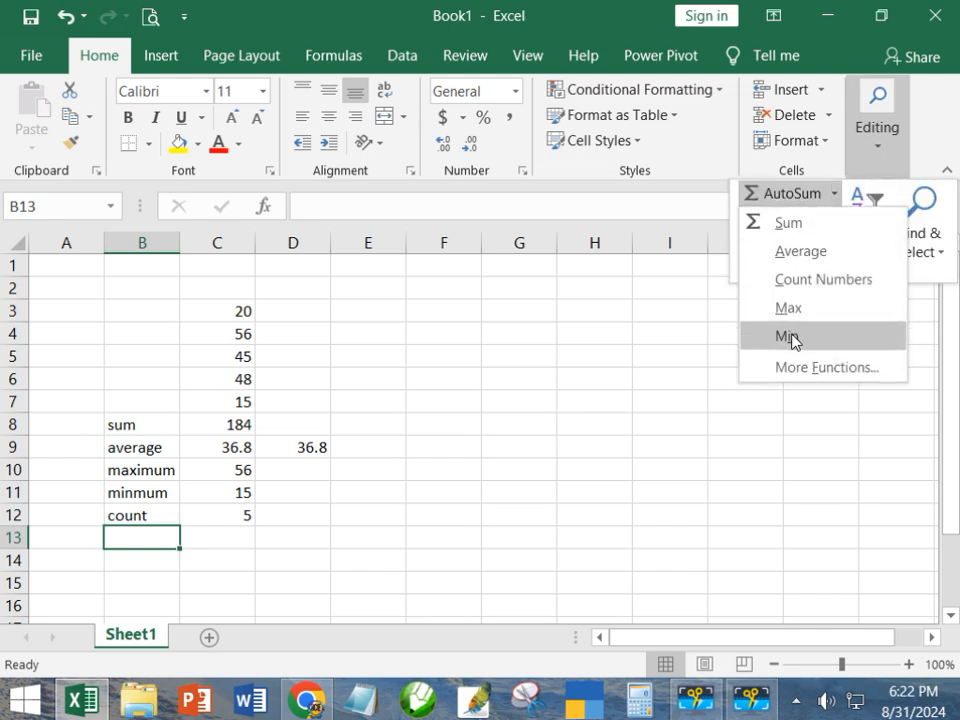
click(591, 450)
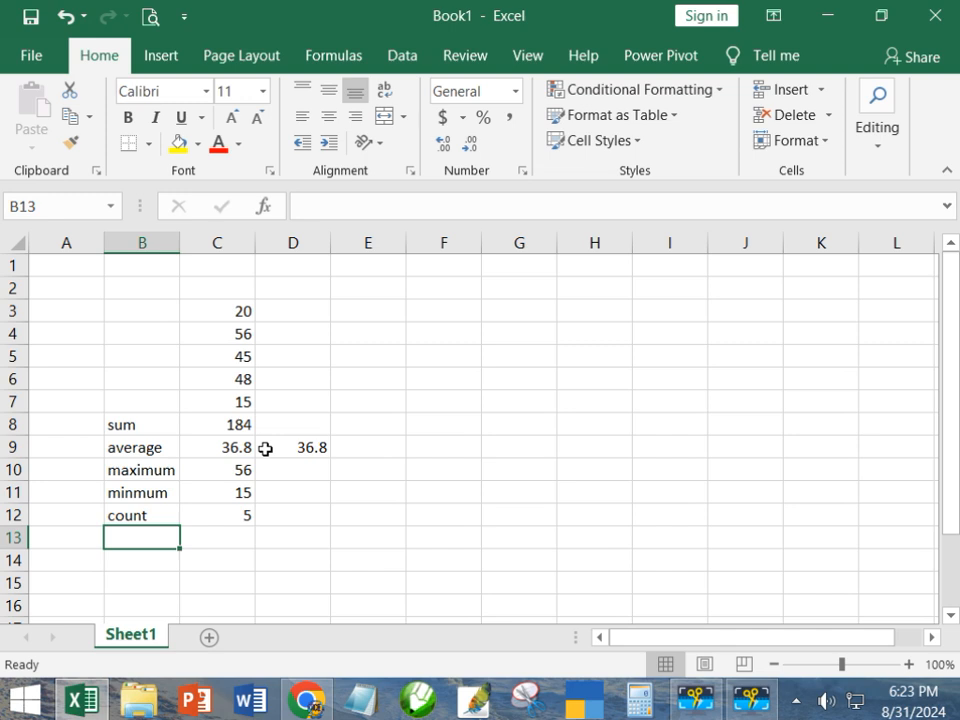
Step: Enter the label per in cell B13 and the percentage formula =C8*100/500 in the adjacent cell C13
text(per)
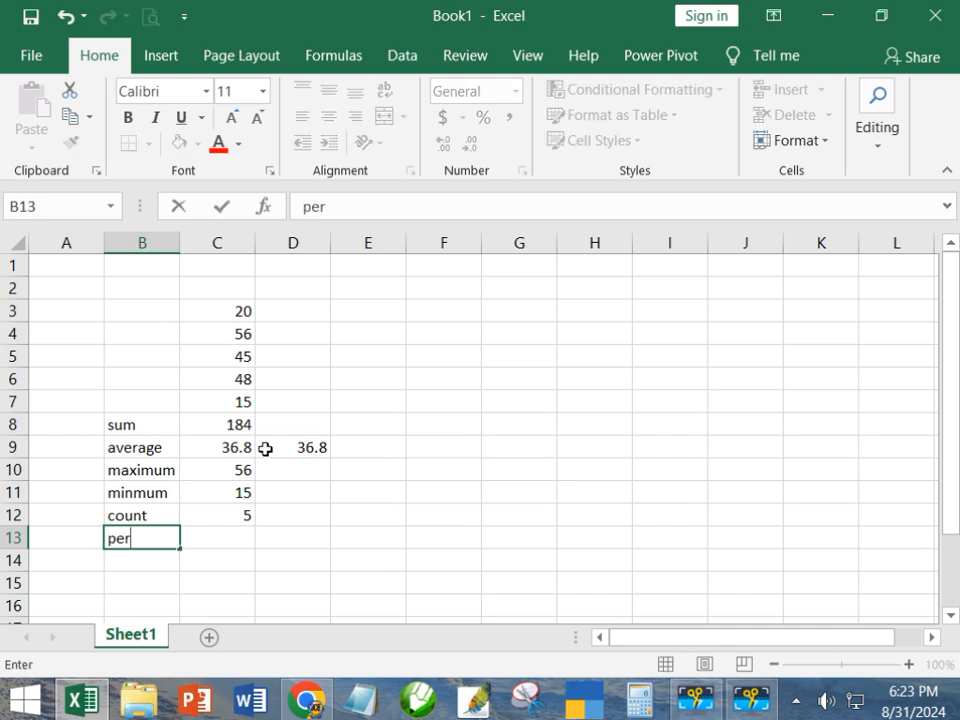
key(Tab)
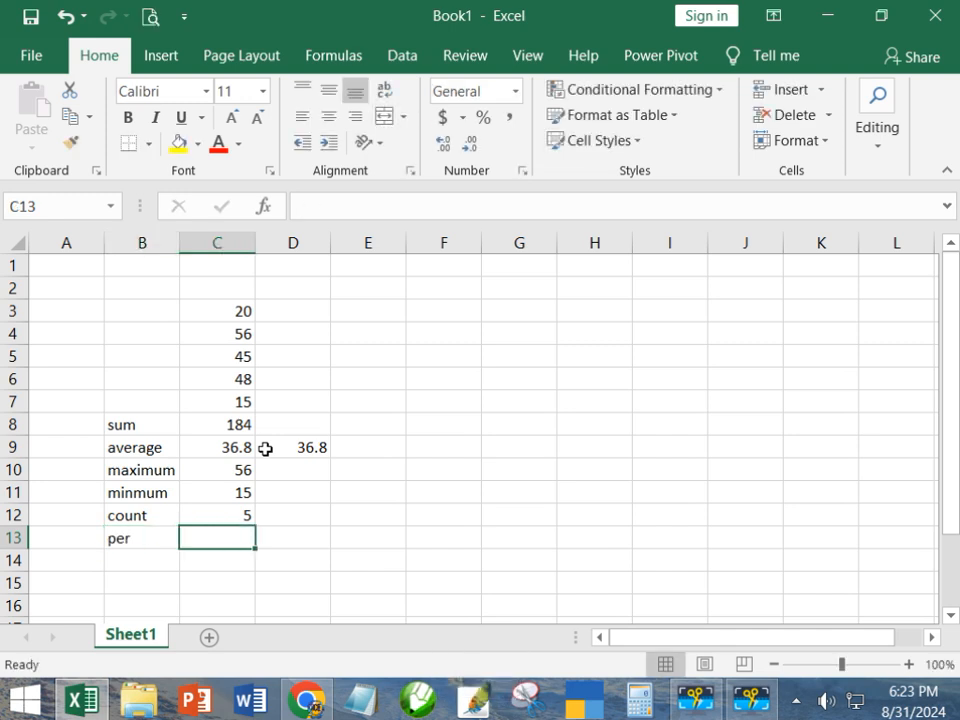
text(\)
key(BackSpace)
text(=)
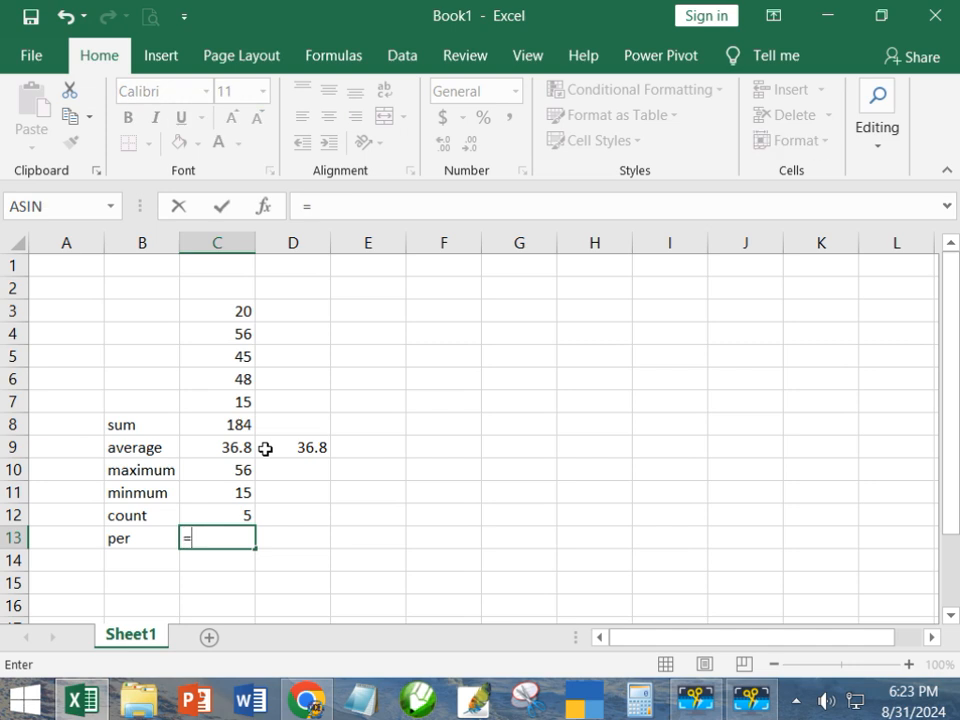
click(231, 428)
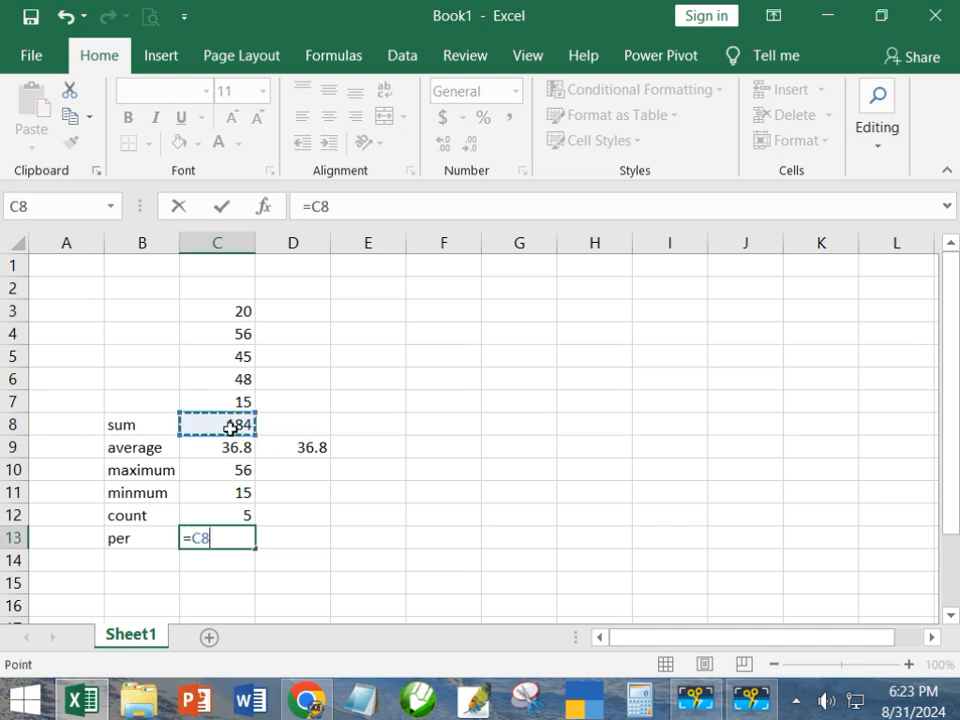
text(*)
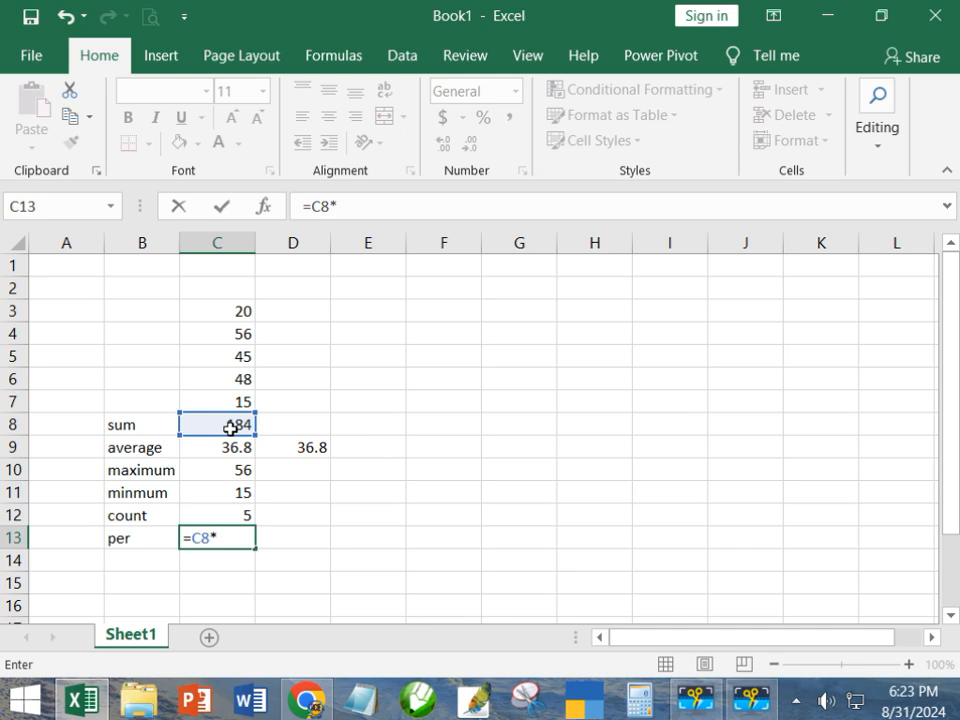
text(100/500)
key(Return)
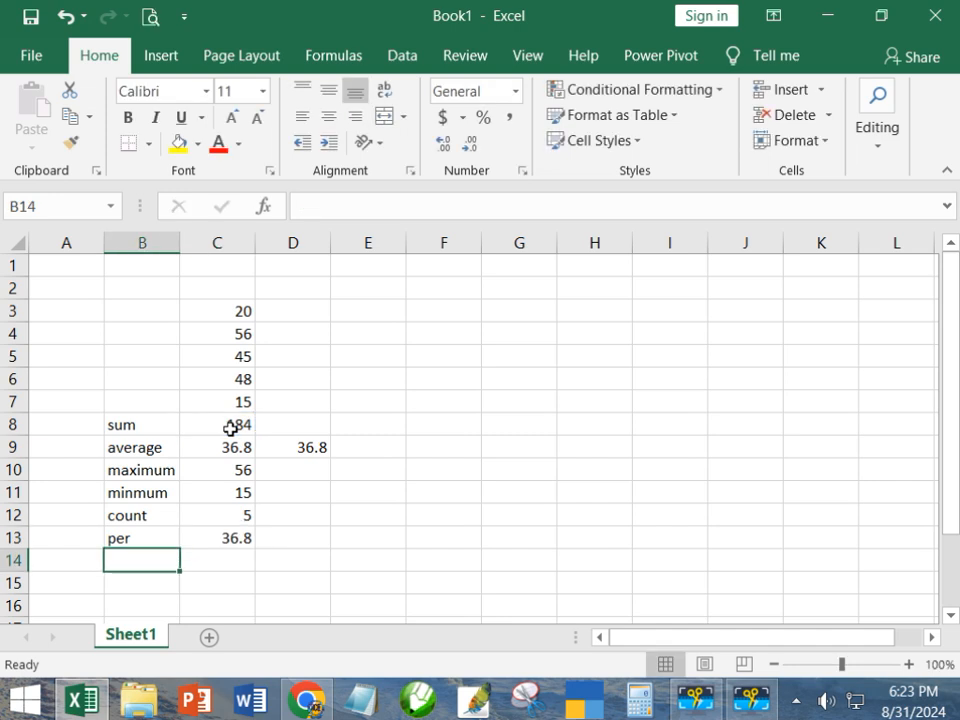
Step: Enter the label power in cell B14 and the formula =power(2,3) in the adjacent cell C14
text(power)
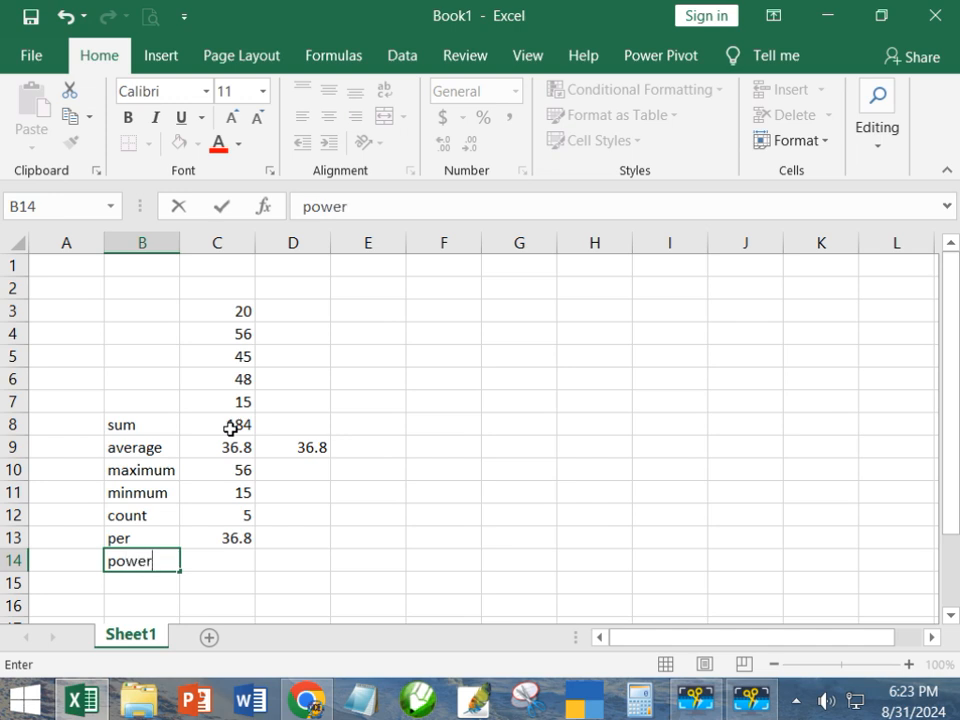
key(Tab)
text(=)
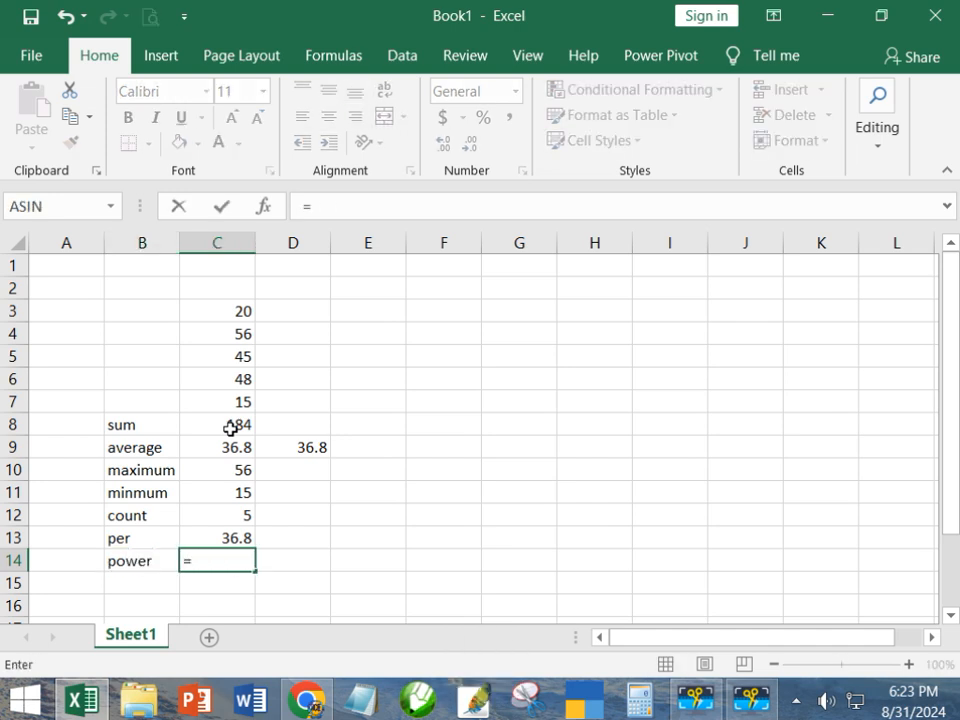
text(power()
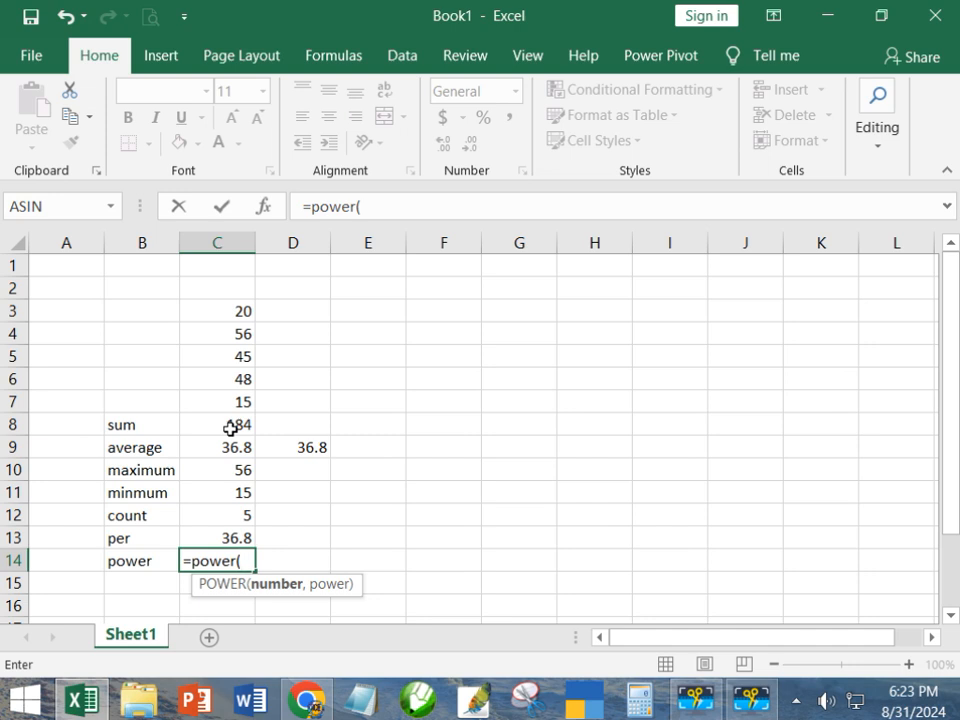
text(2,)
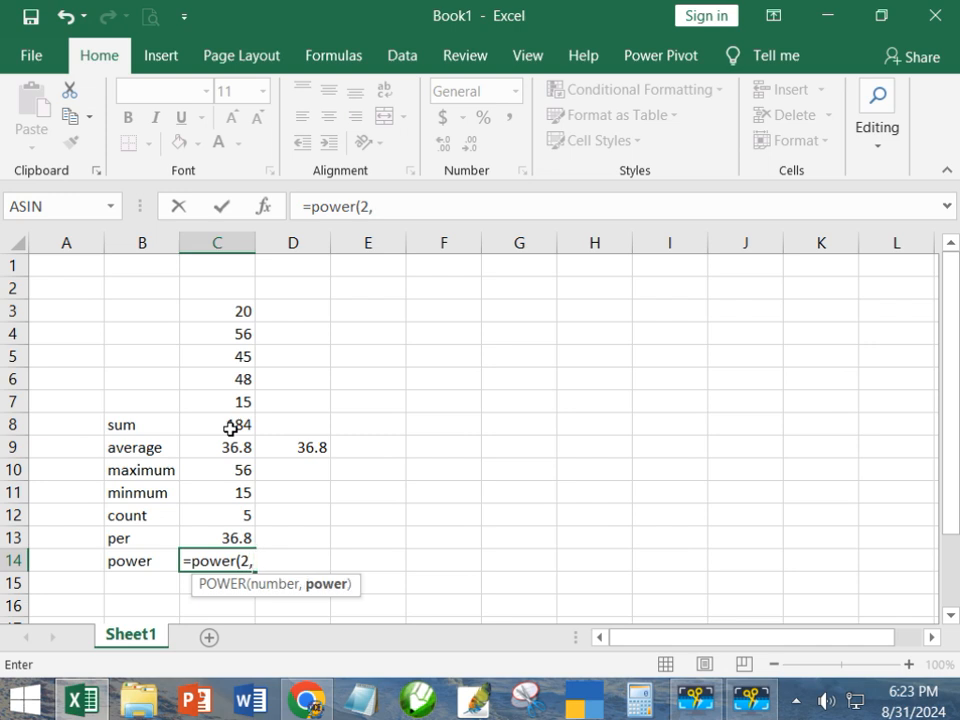
text(3))
key(Return)
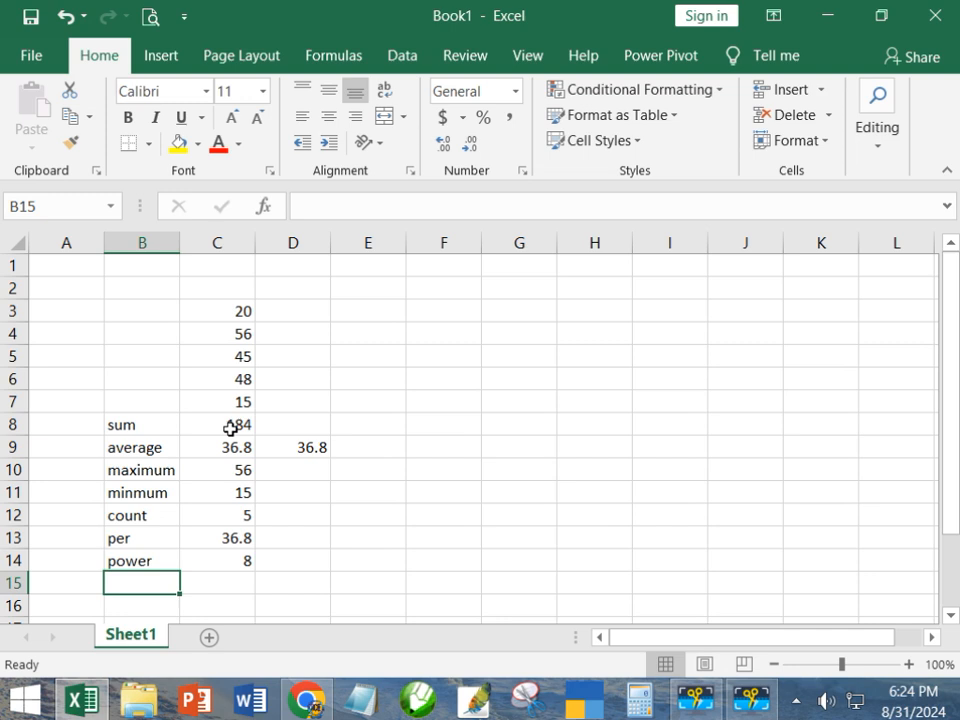
Step: Enter the label sqrt in cell B15 and the formula =sqrt(49) in the adjacent cell C15
text(sqrt)
key(Tab)
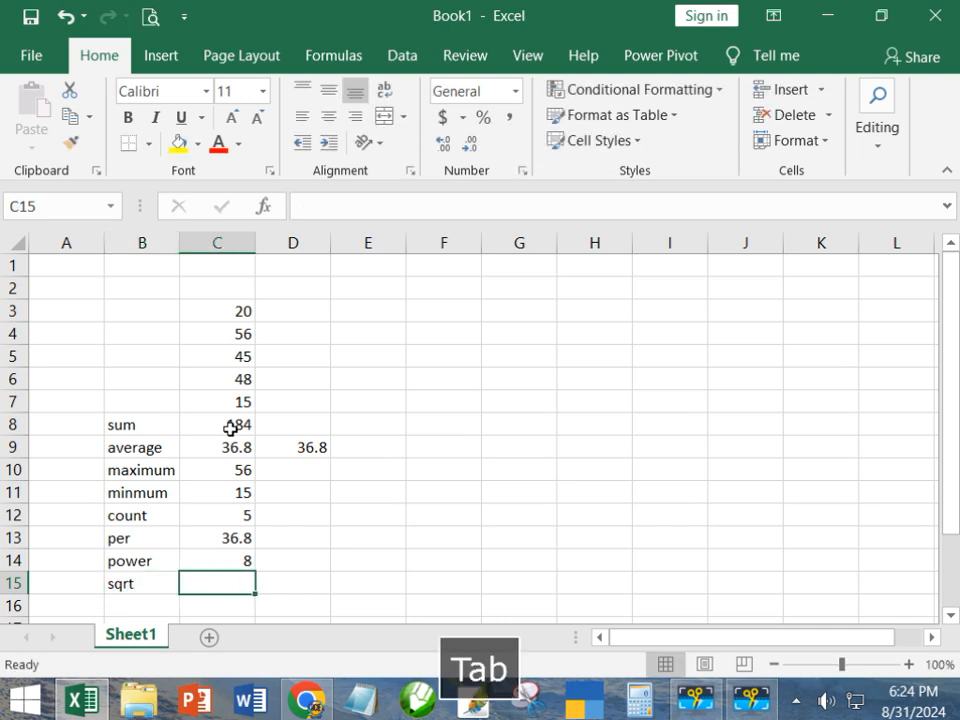
text(=)
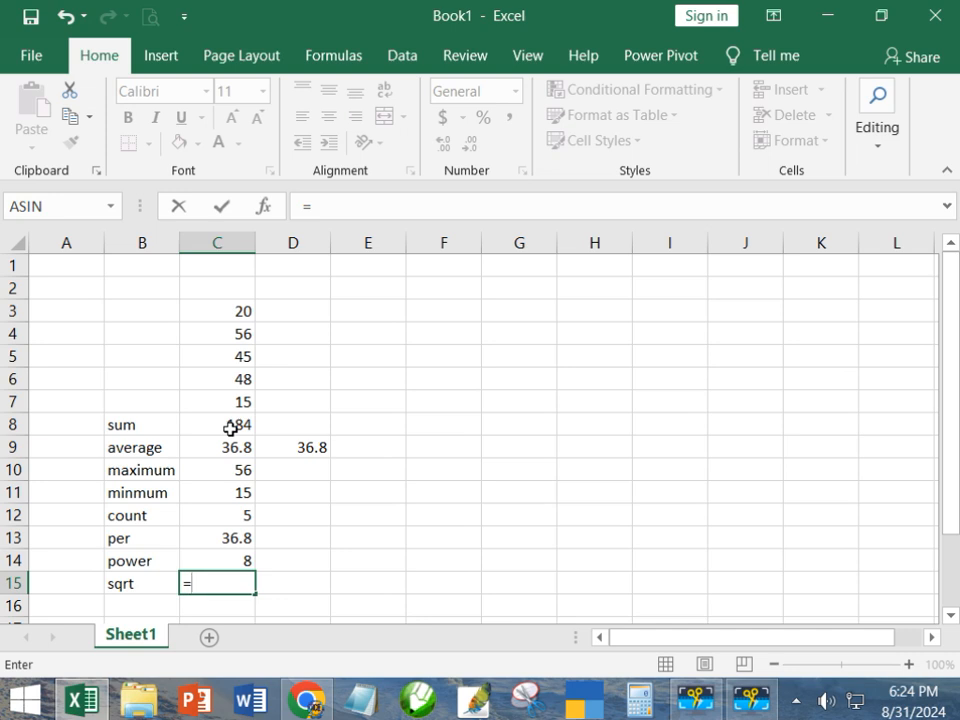
text(sqrt)
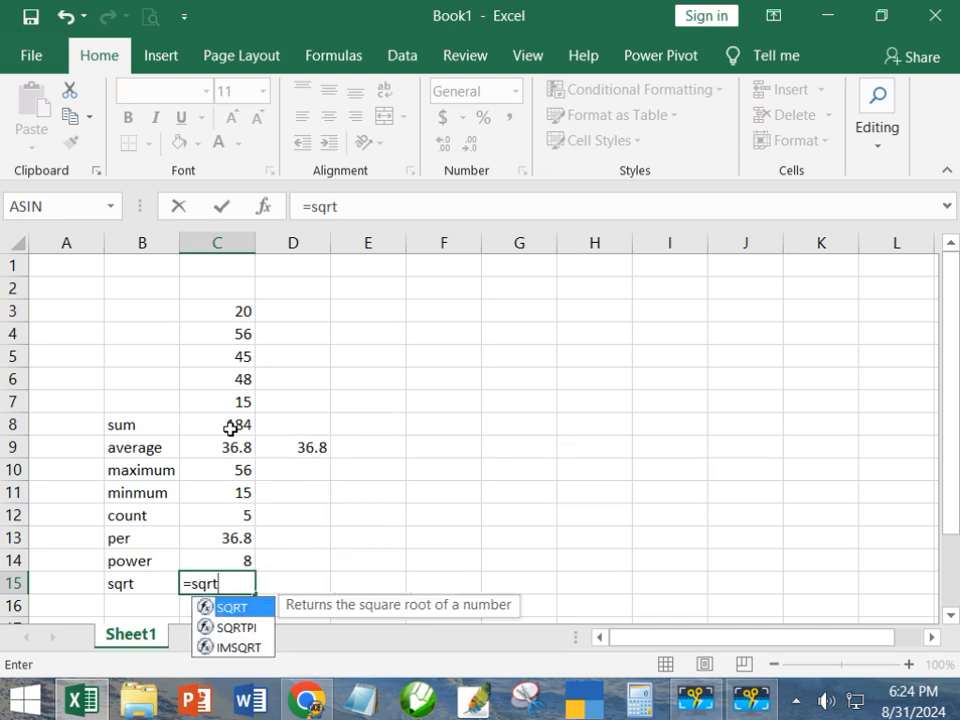
text(()
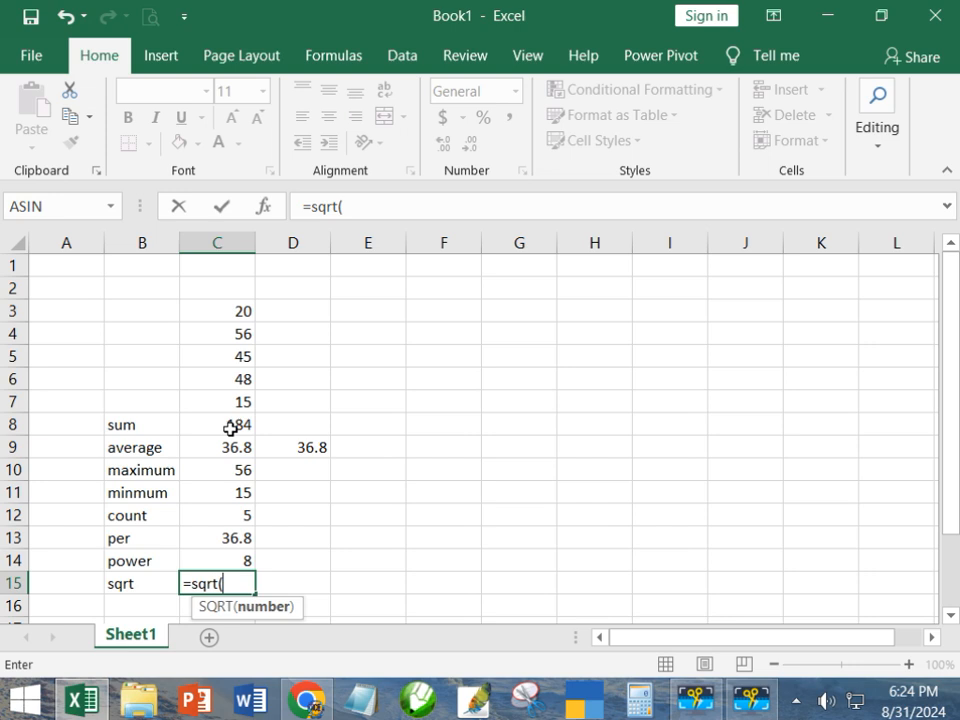
text(49))
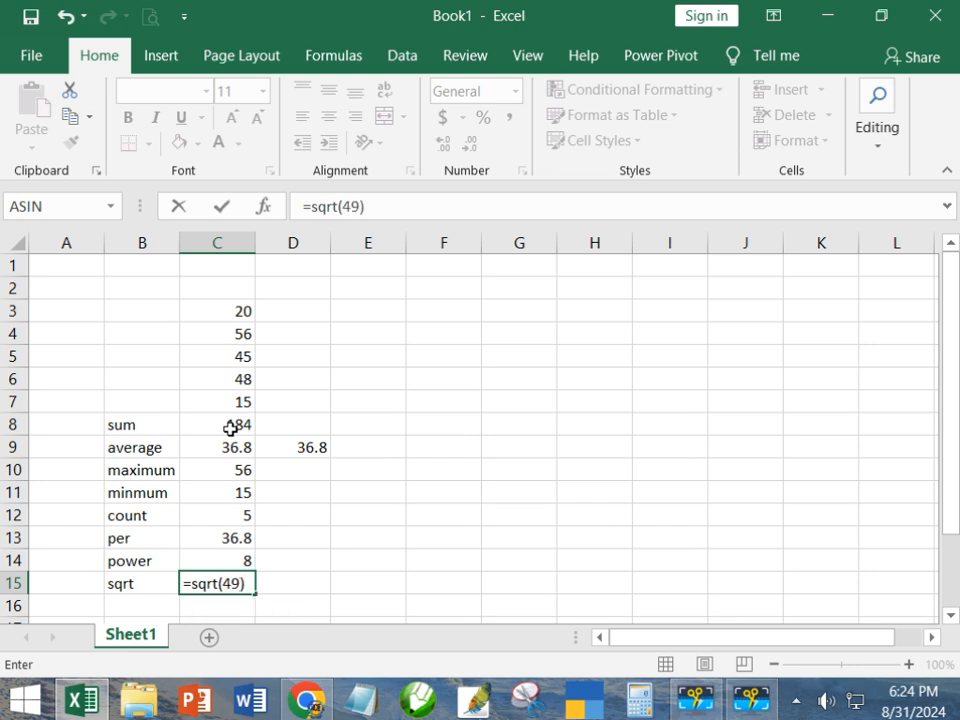
key(Return)
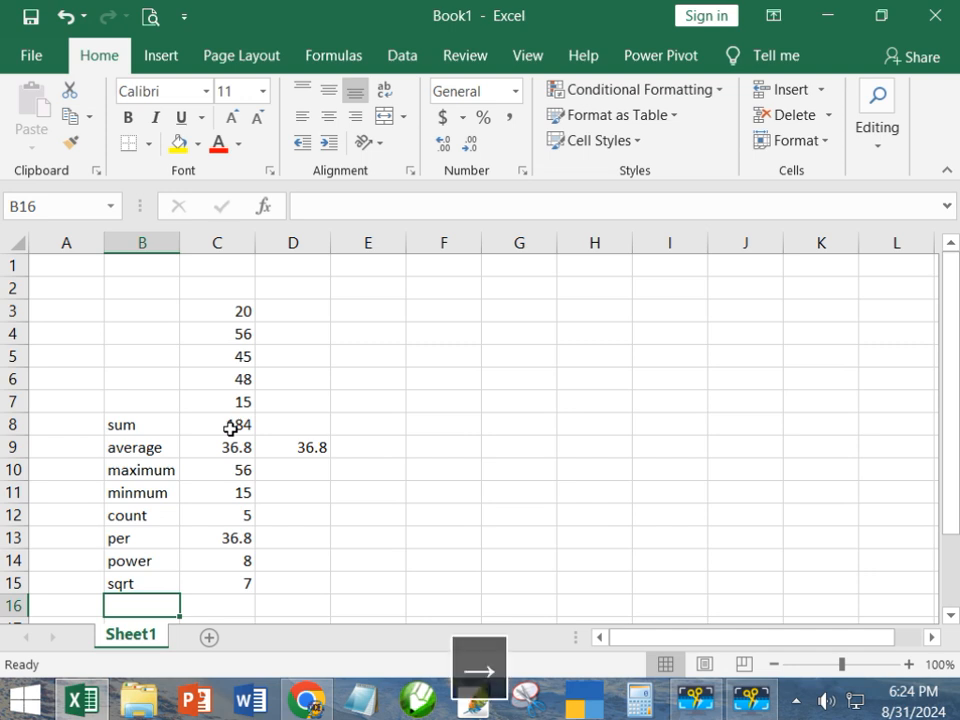
Step: Browse the Most Recently Used functions in the Insert Function dialog for cell D8 and close it without inserting one
key(Right)
key(Right)
key(Up)
key(Up)
key(Up)
key(Up)
key(Up)
key(Up)
key(Up)
key(Up)
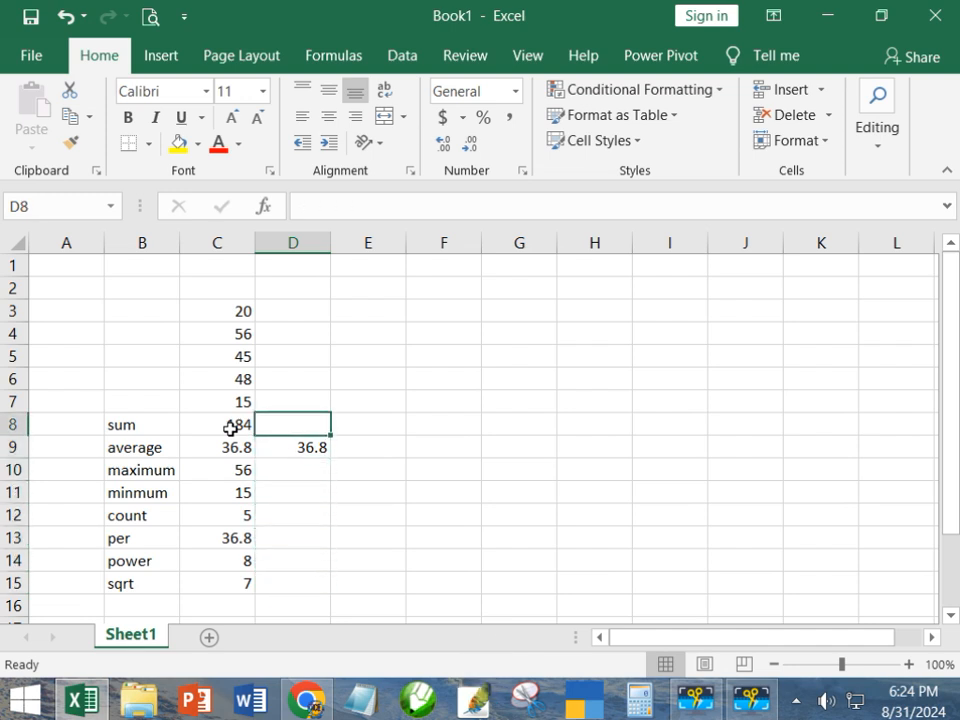
click(868, 145)
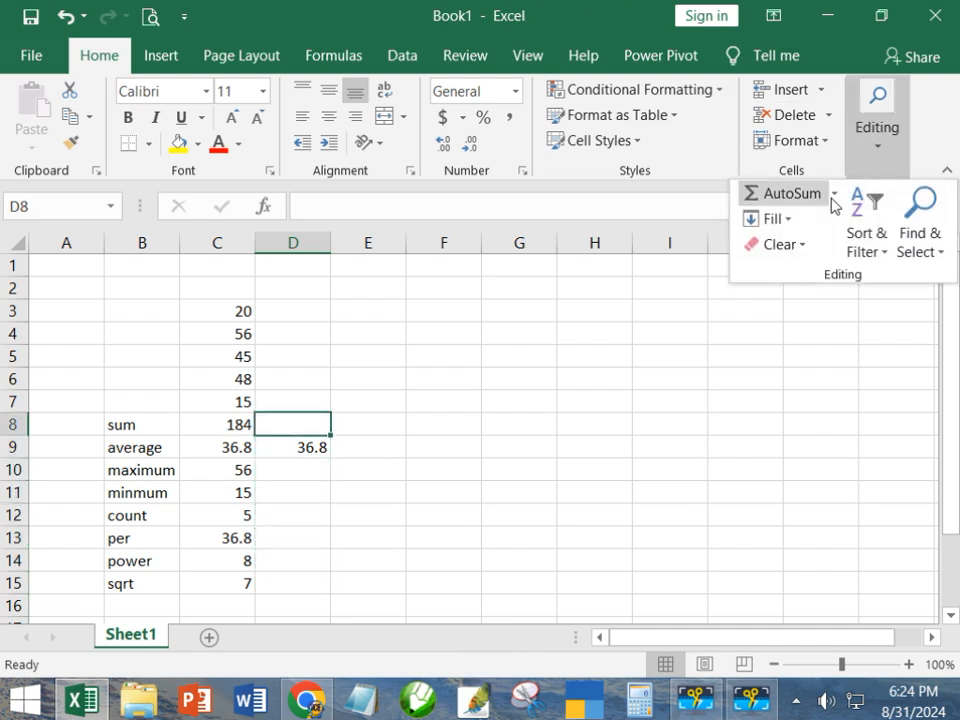
click(834, 196)
click(807, 369)
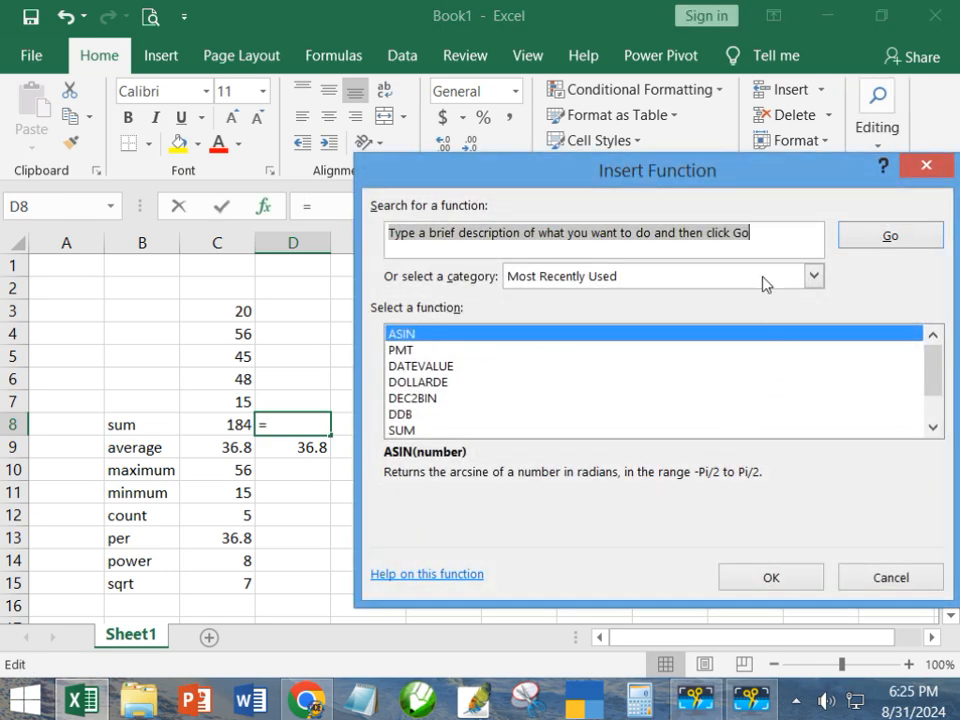
click(815, 279)
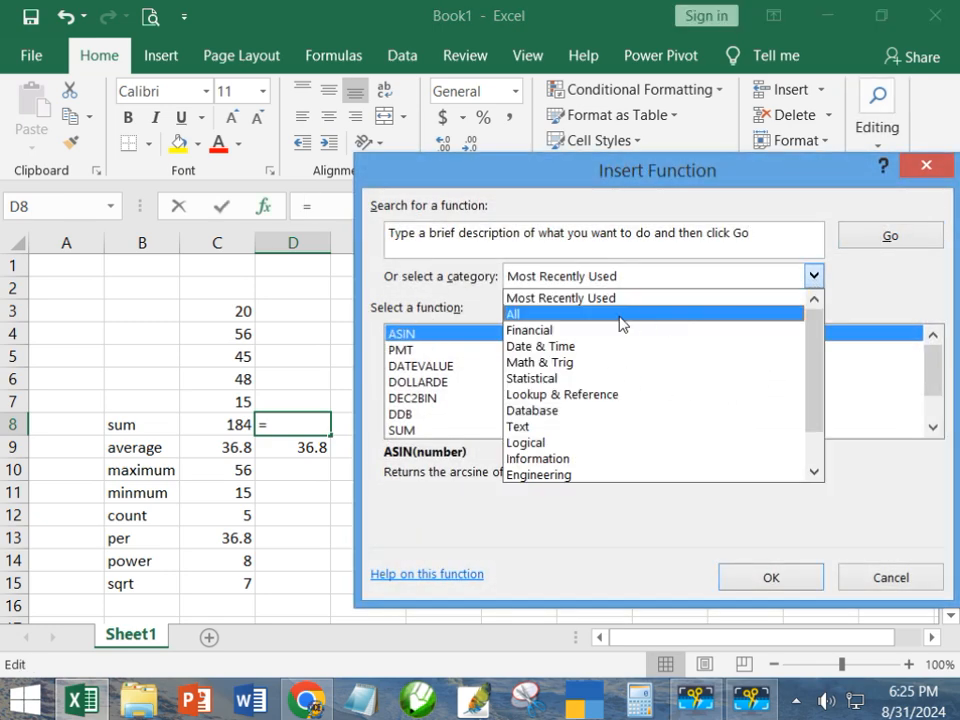
click(660, 299)
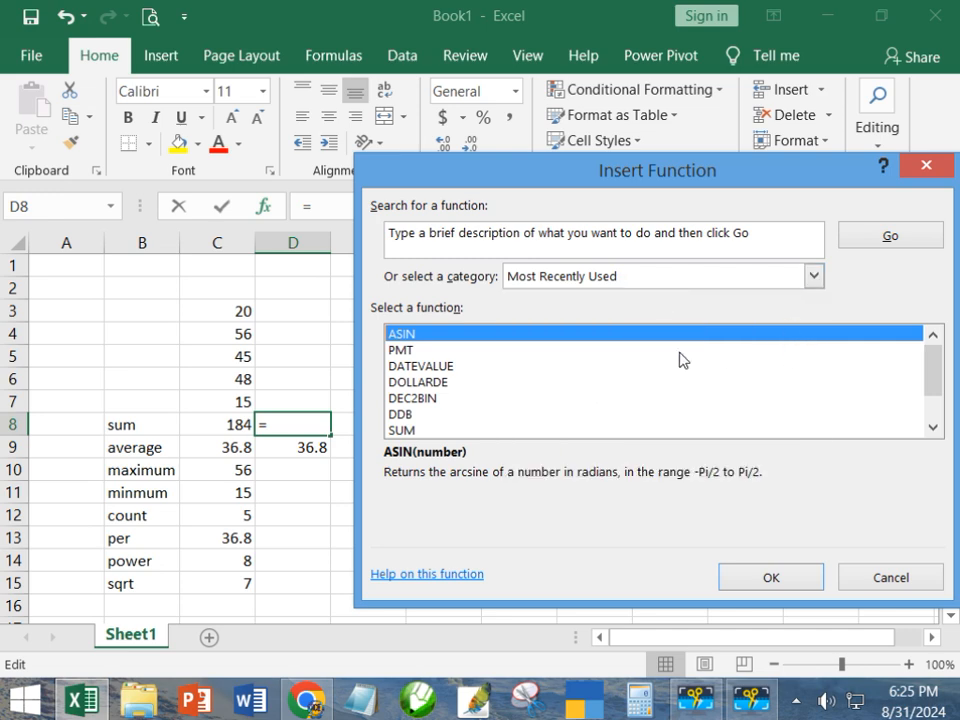
key(Down)
key(Down)
key(Down)
key(Down)
key(Down)
key(Down)
key(Down)
key(Down)
key(Down)
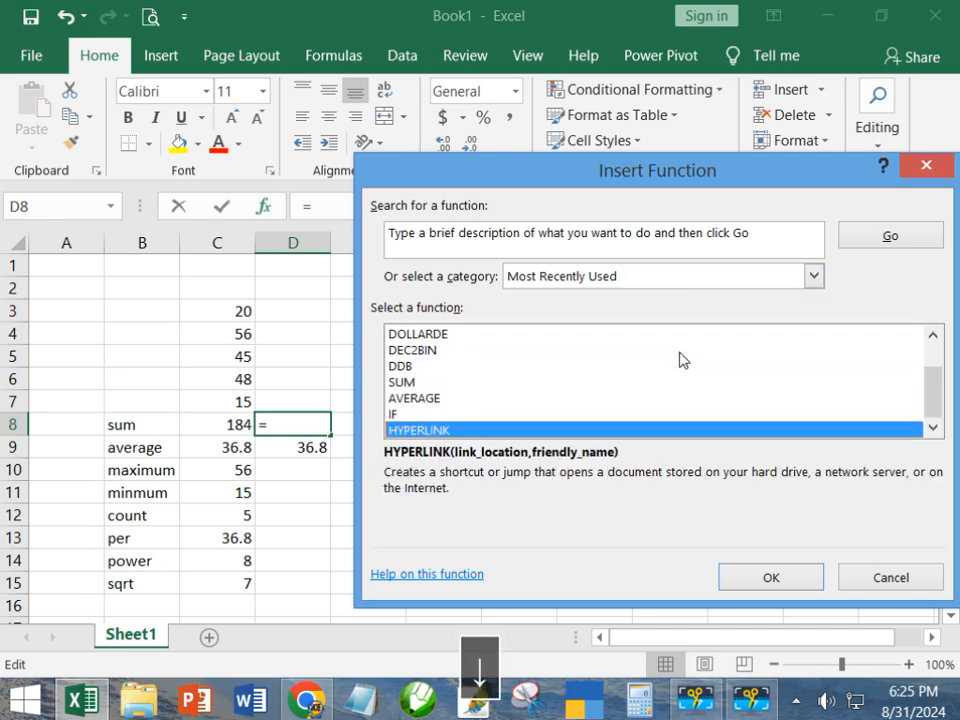
key(Up)
key(Up)
key(Up)
key(Up)
key(Up)
key(Up)
key(Up)
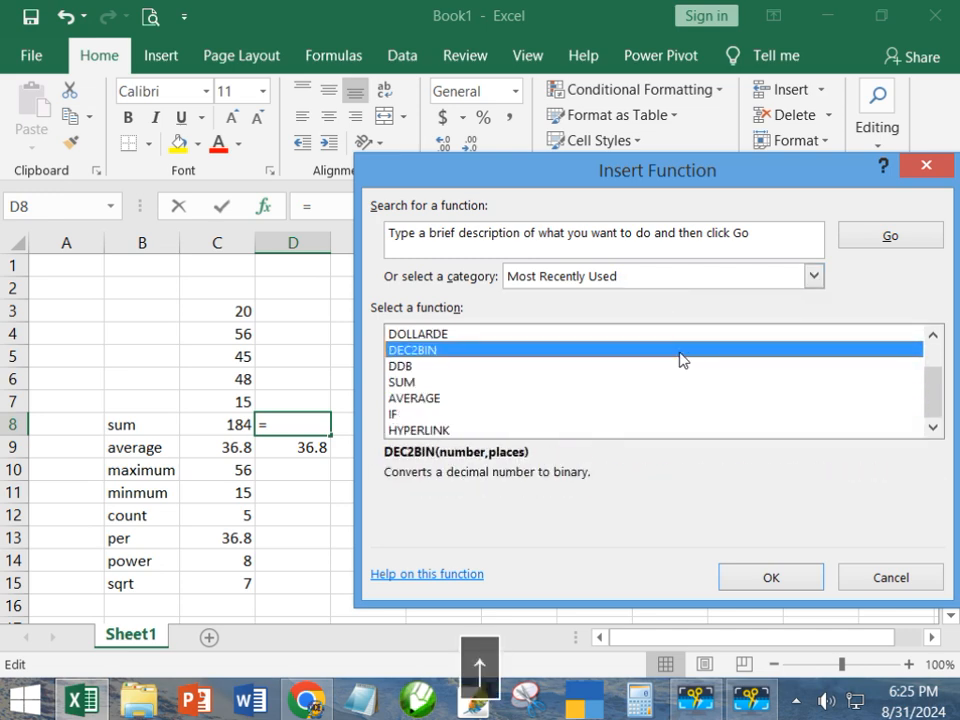
key(Escape)
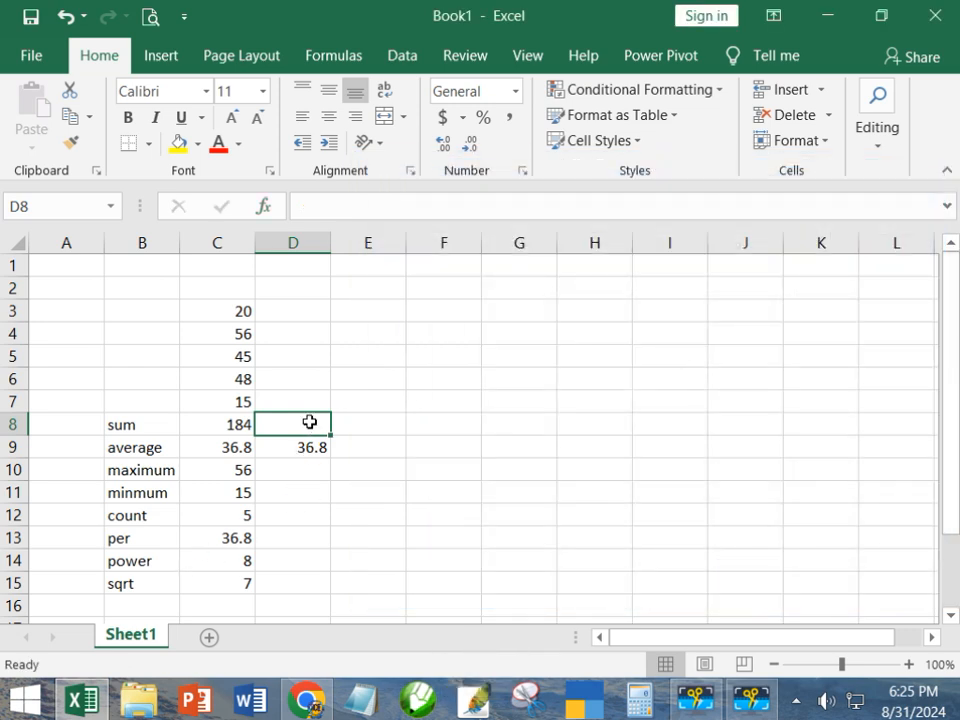
Step: Enter the label sumif in cell D8 and the formula =sumif(C3:C7,">40") in the adjacent cell E8
text(sumif)
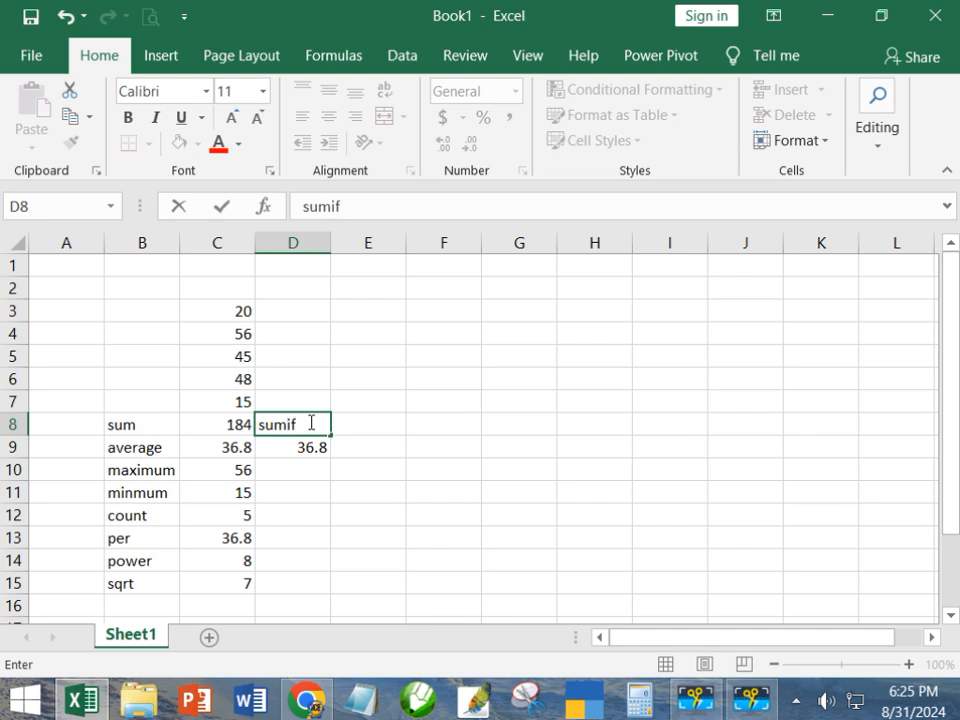
key(Tab)
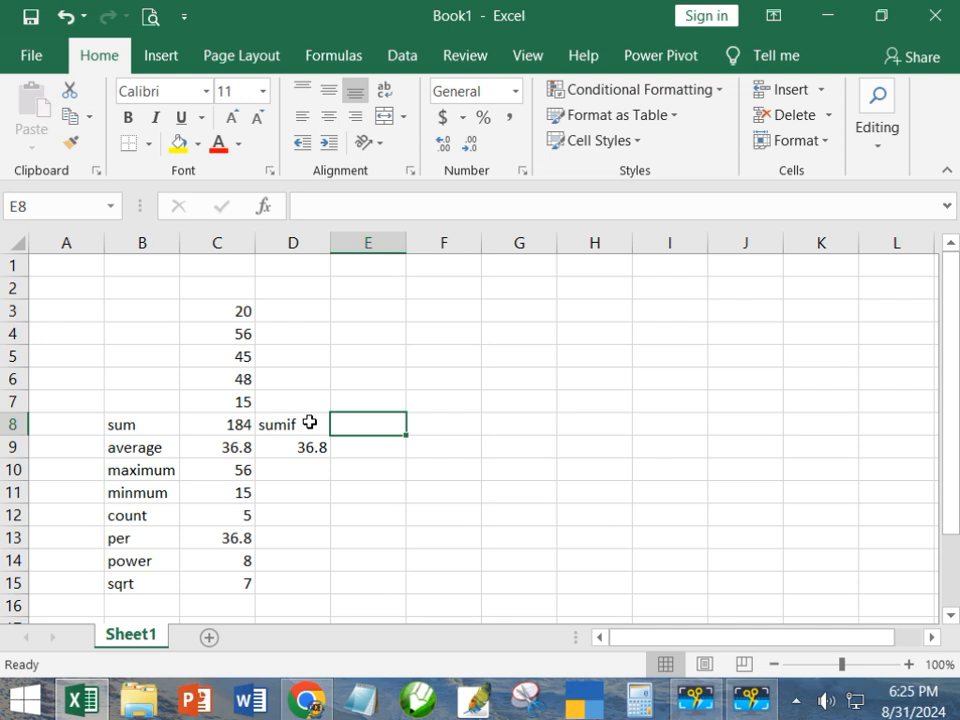
text(=)
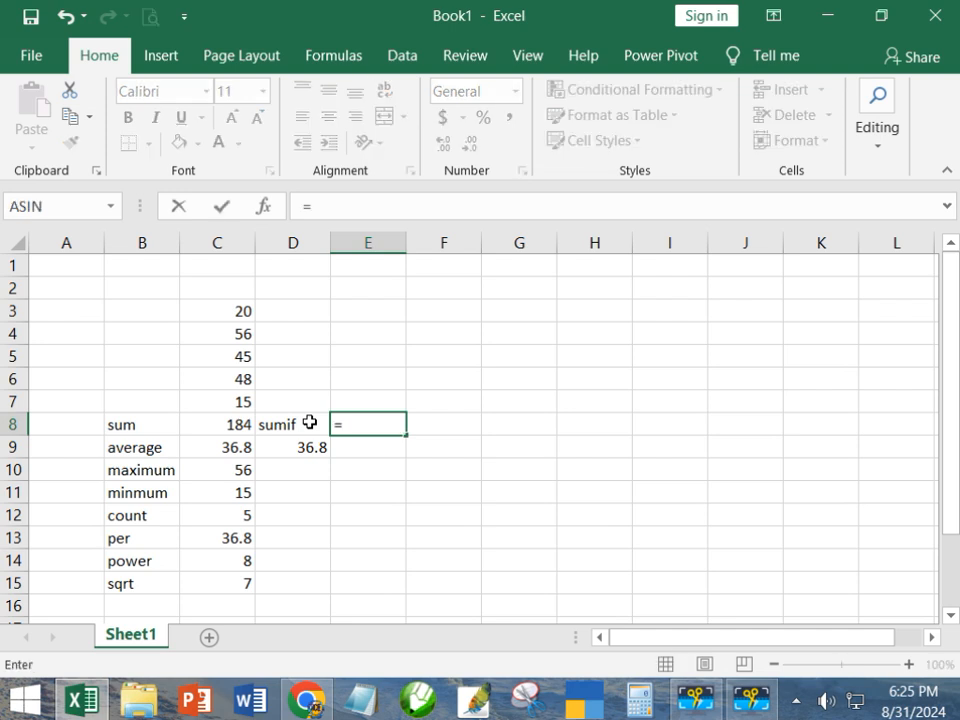
text(sumif()
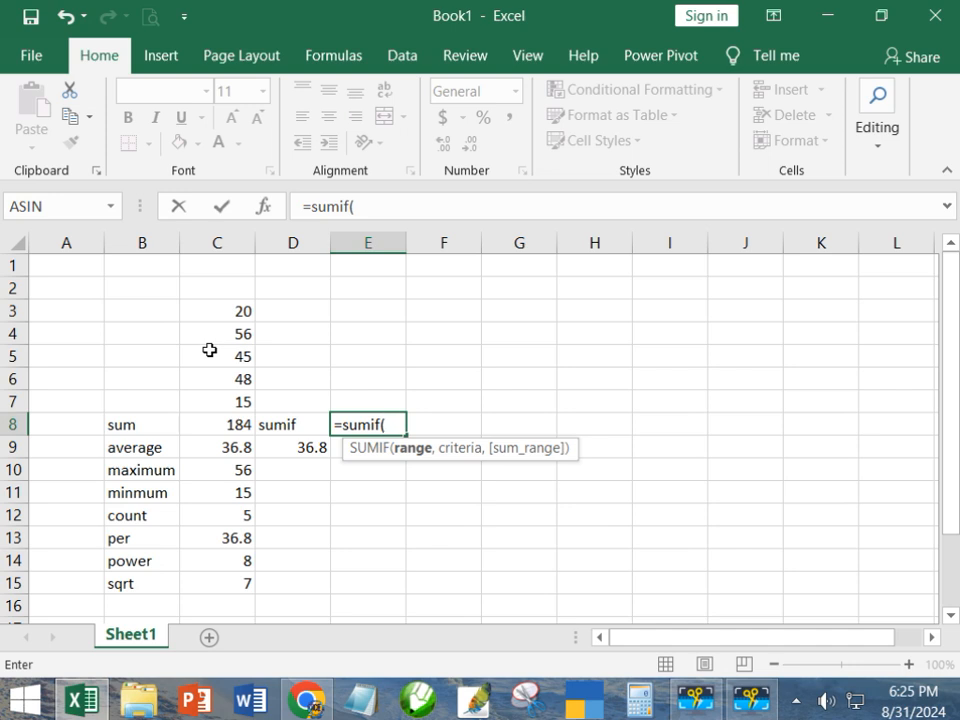
drag(228, 312, 257, 399)
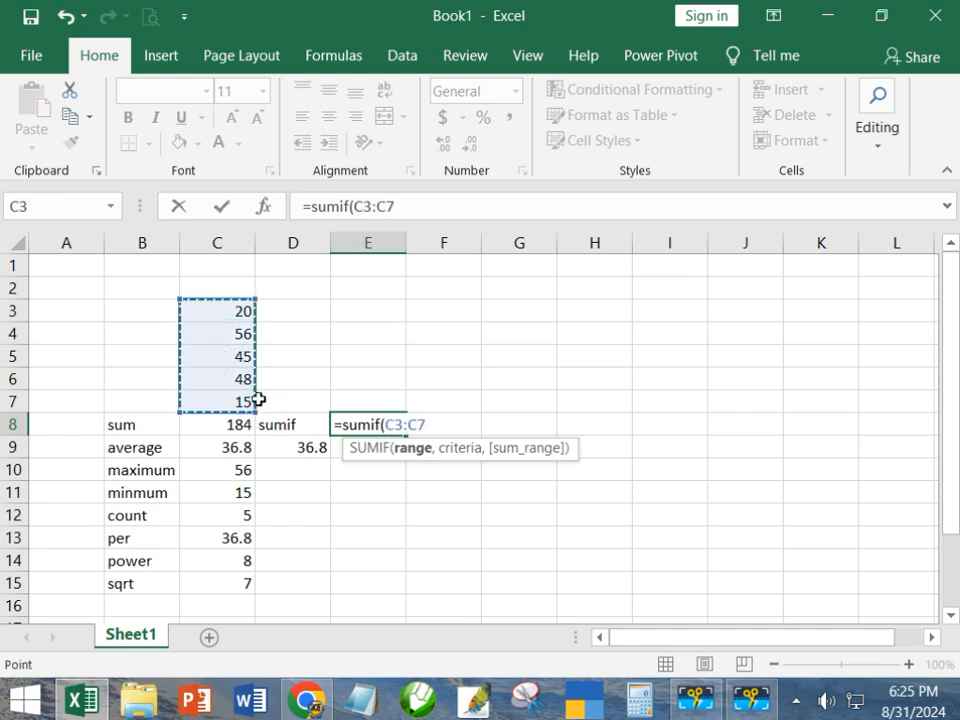
text(,)
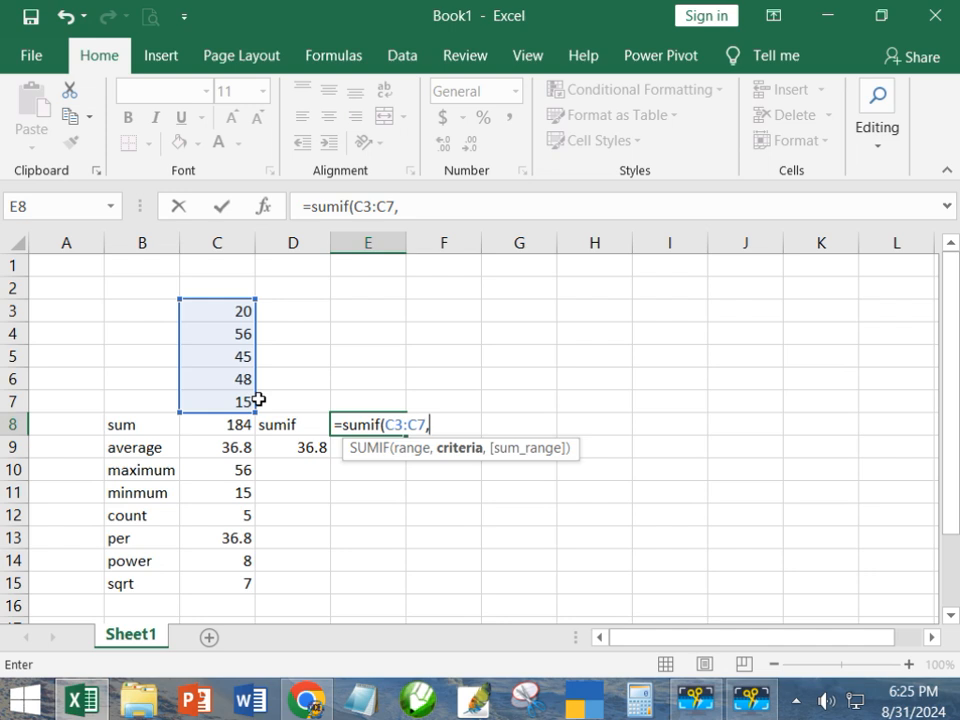
text(">40)
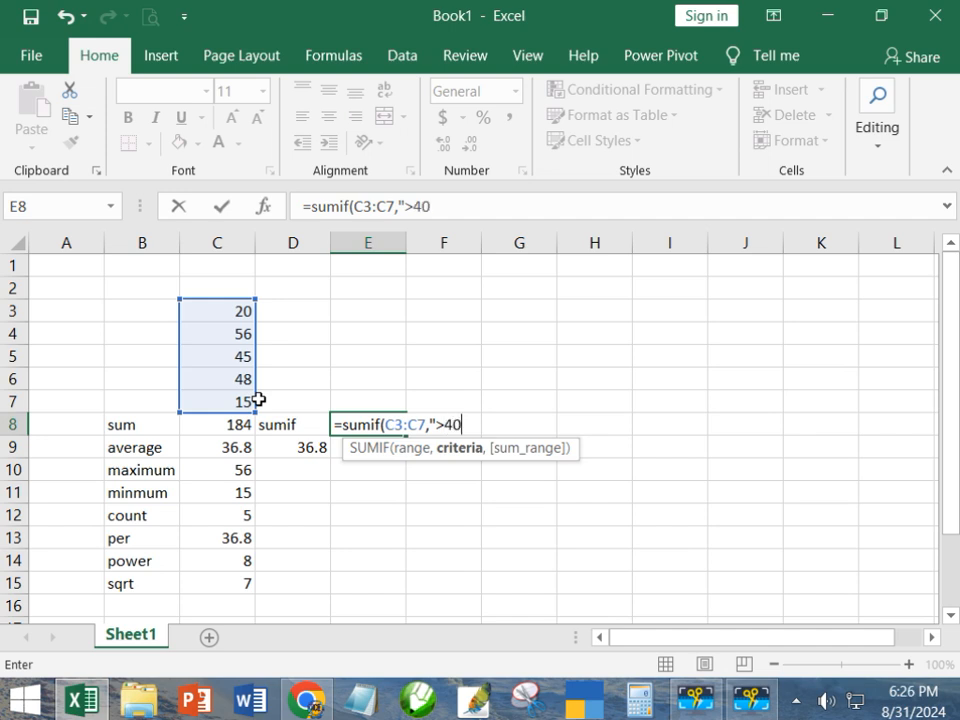
text("))
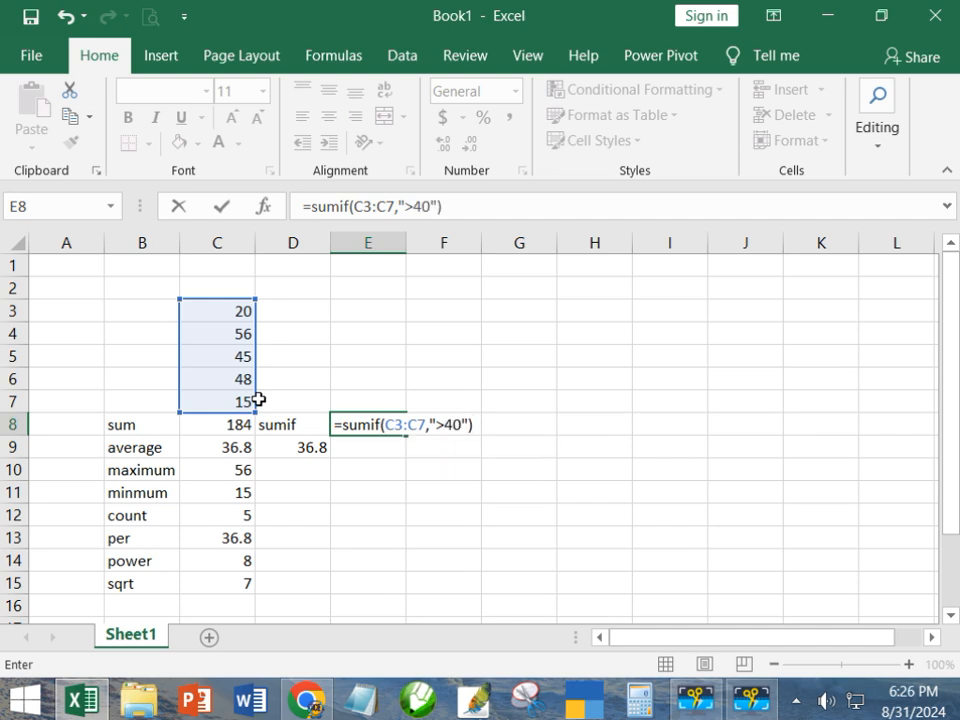
key(Return)
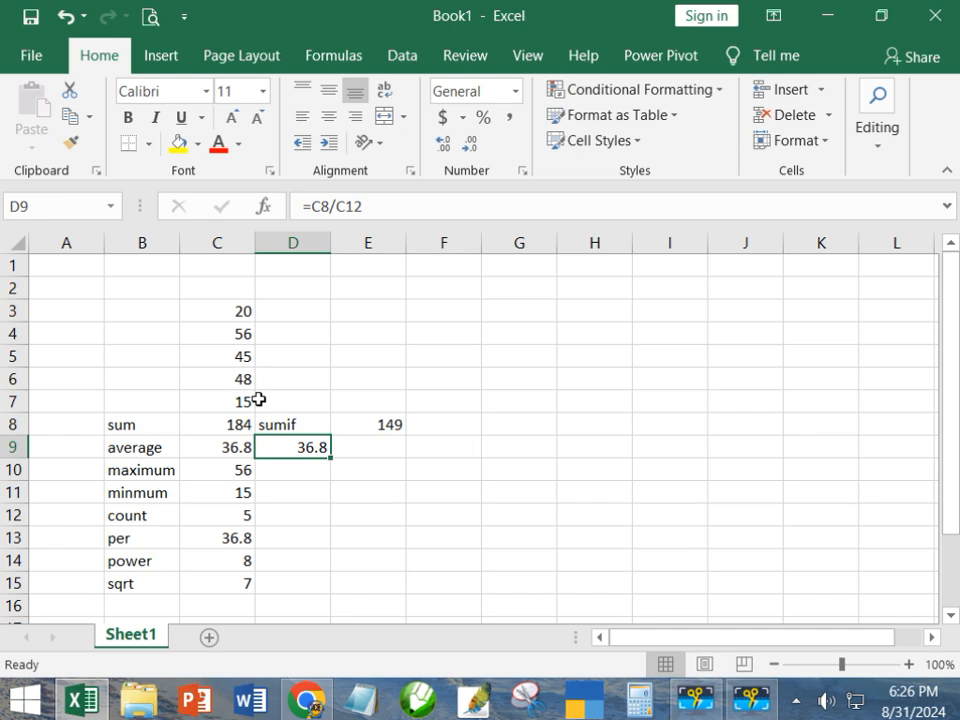
Step: Compare the SUM formula in cell C8 with the SUMIF formula in cell E8
key(Up)
key(Right)
key(Right)
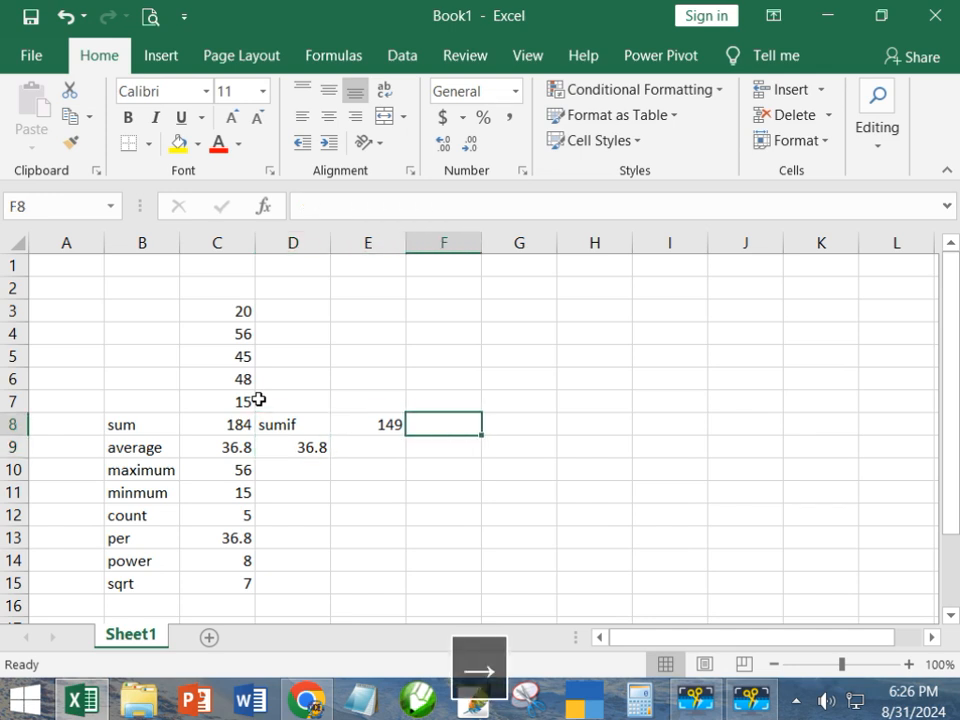
key(Left)
key(Left)
key(Left)
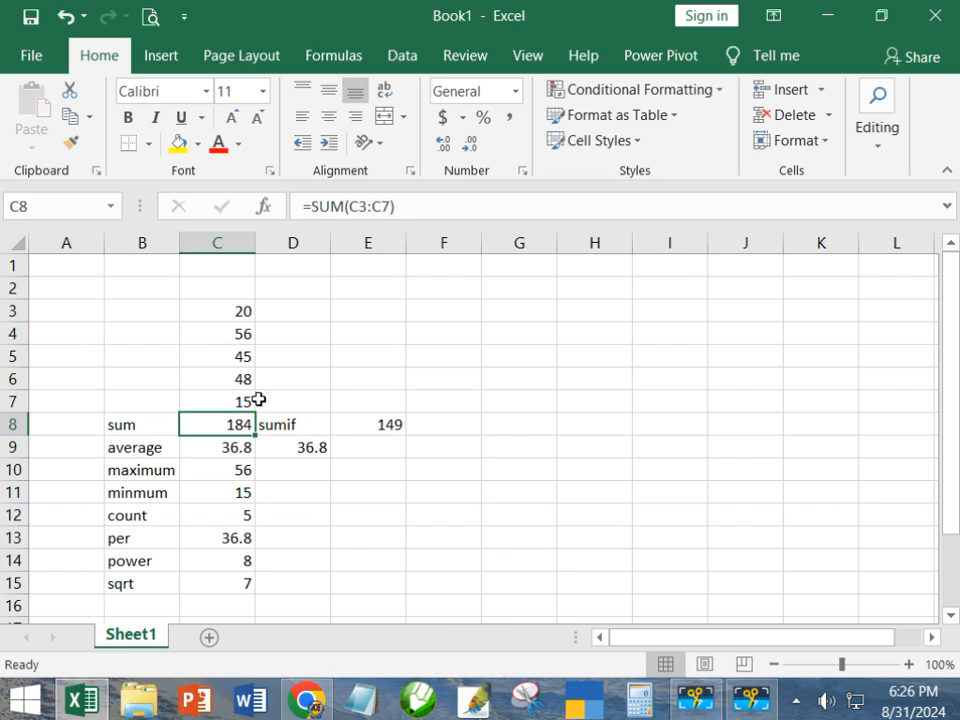
key(Right)
key(Right)
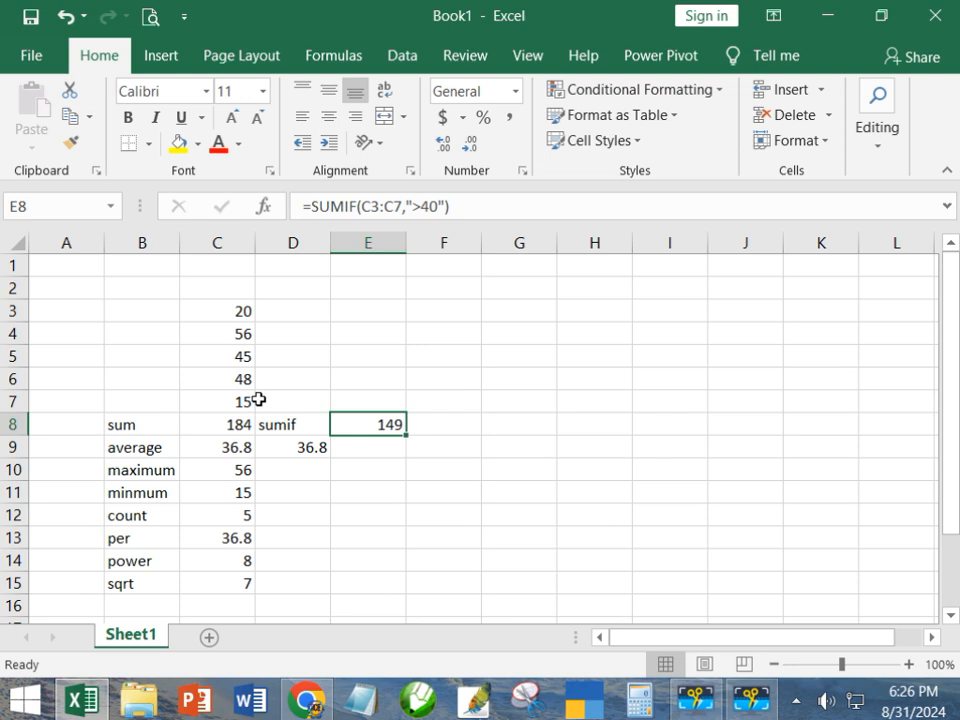
Step: Enter the formula =countif(C3:C7,">40") in cell F8 to count the values above 40
key(Down)
key(Up)
key(Right)
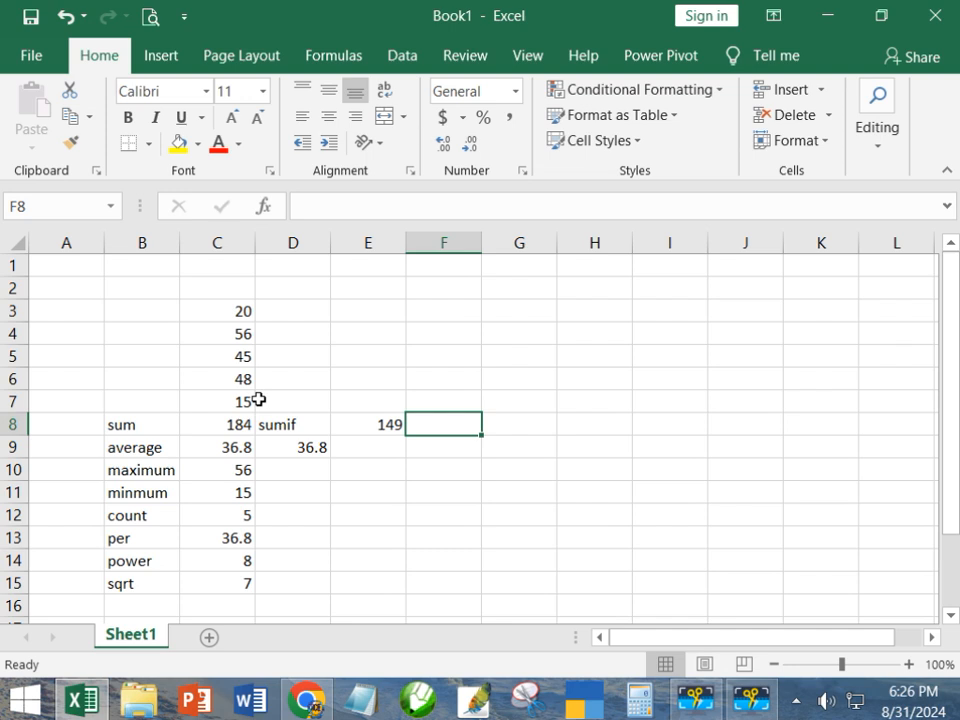
text(=cou)
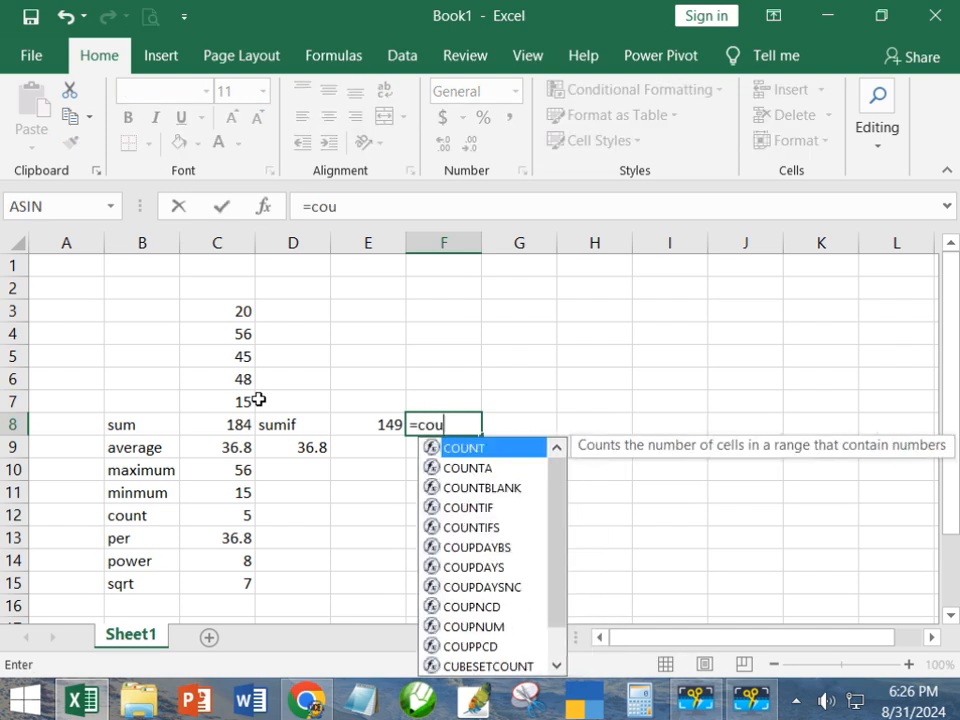
text(ntif()
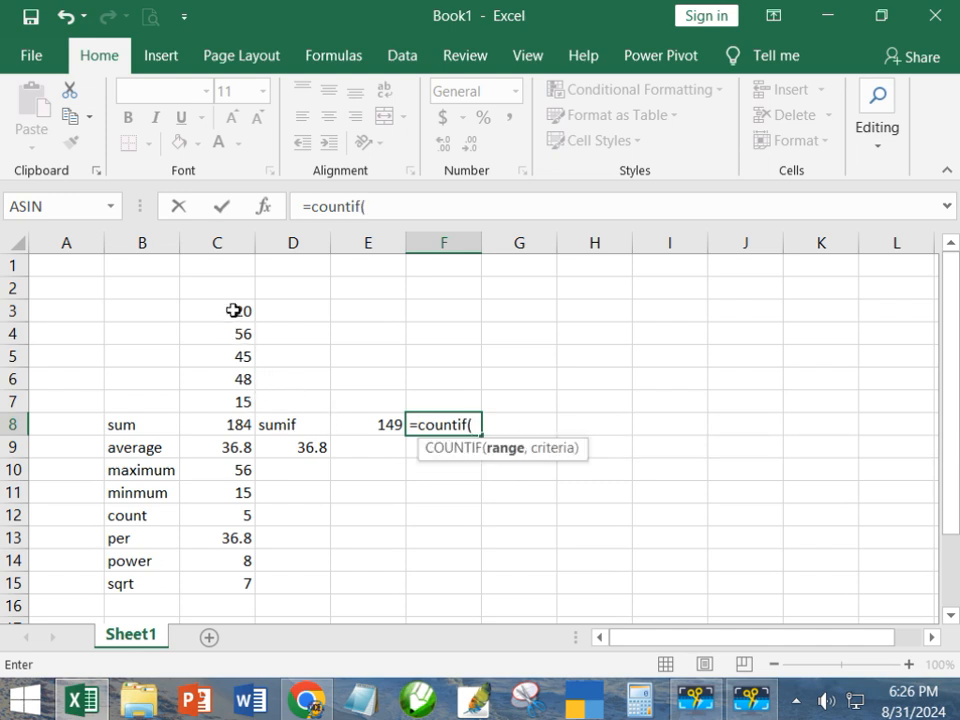
drag(236, 311, 236, 402)
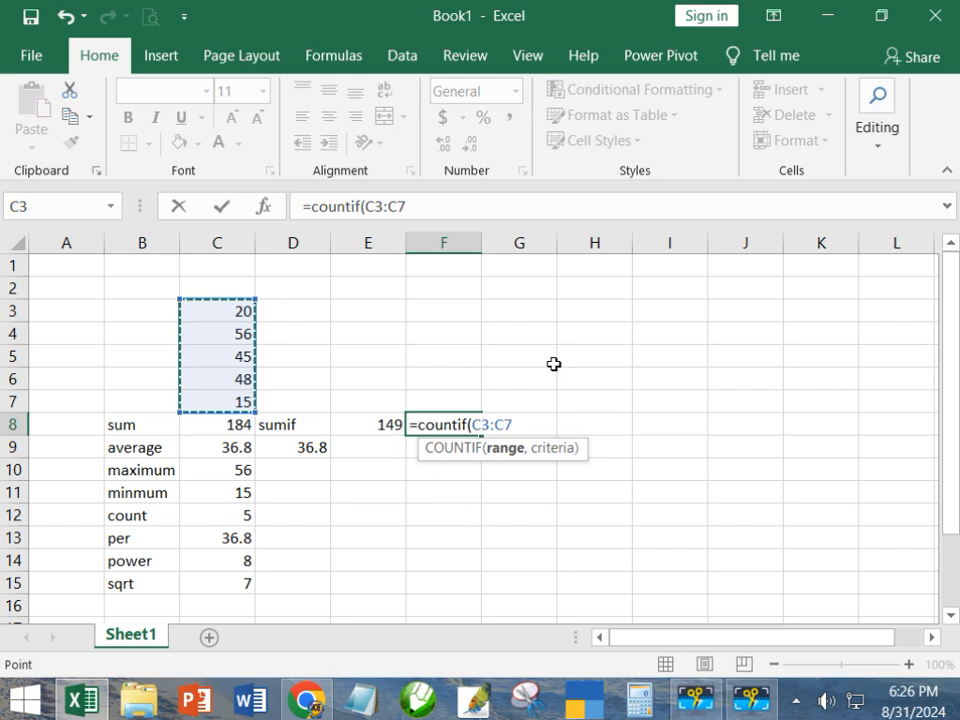
text(,">4)
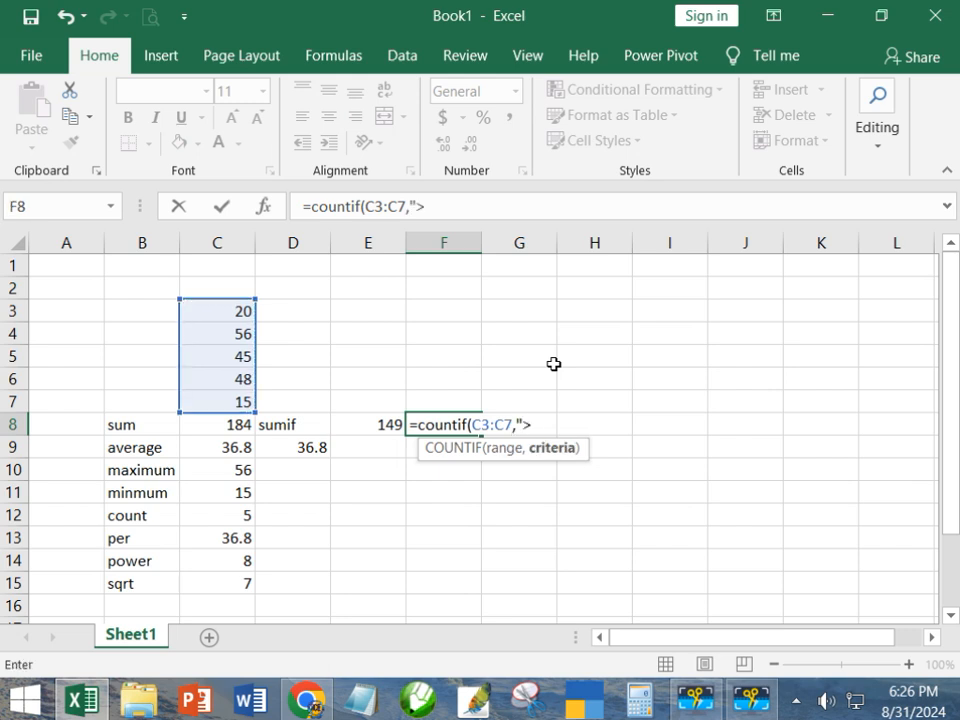
text(0"))
key(Return)
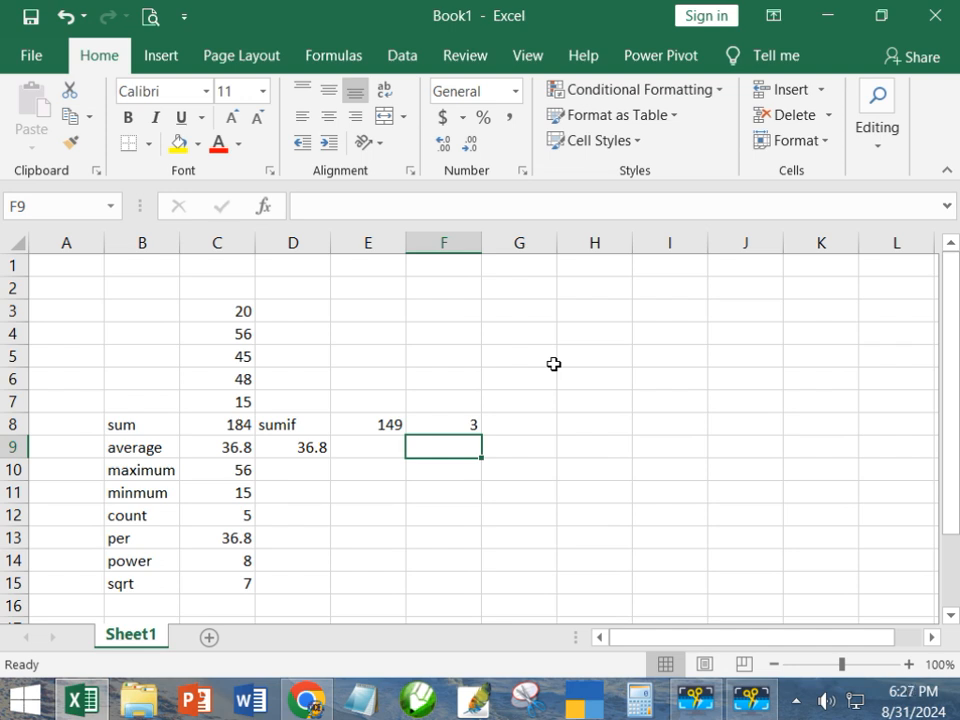
Step: Enter the label even in cell B16 and the formula =even(C9) in the adjacent cell C16
click(124, 606)
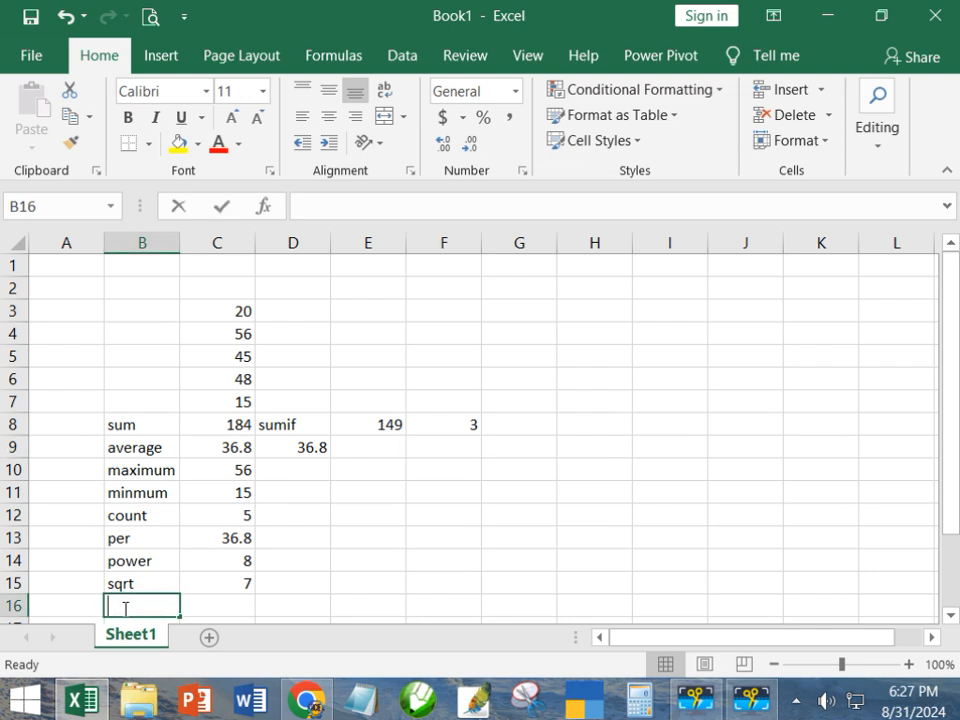
text(even)
key(Tab)
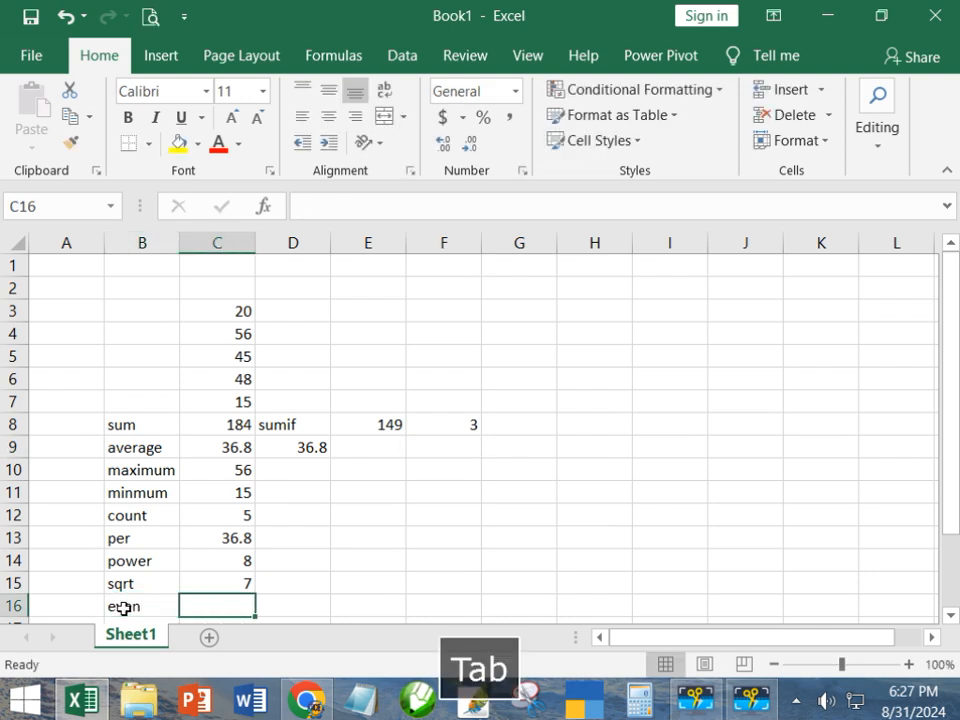
text(=even)
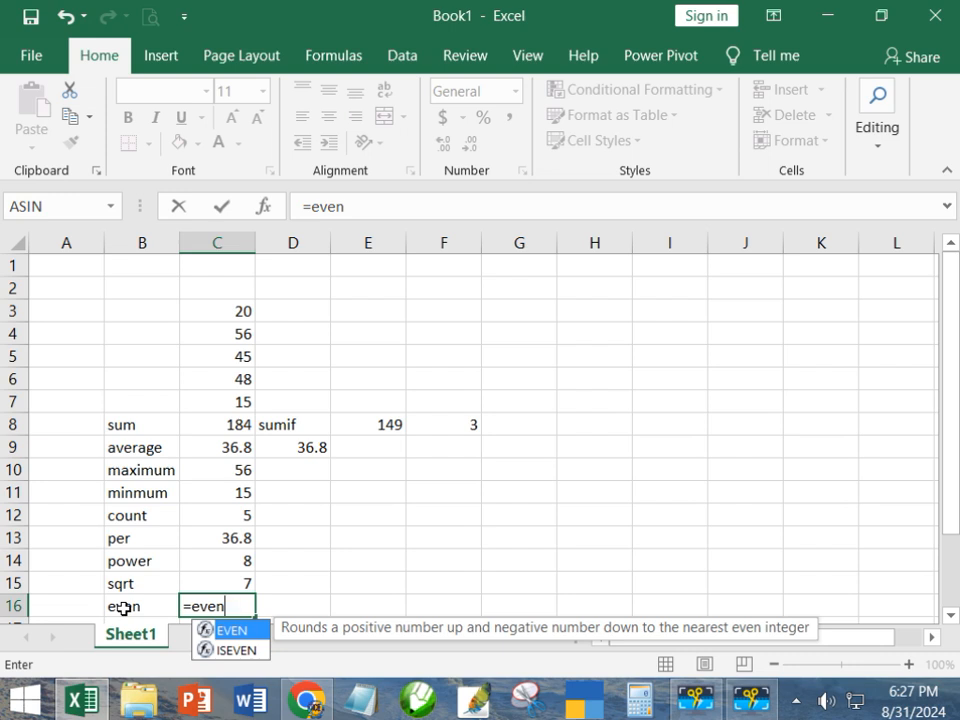
text(()
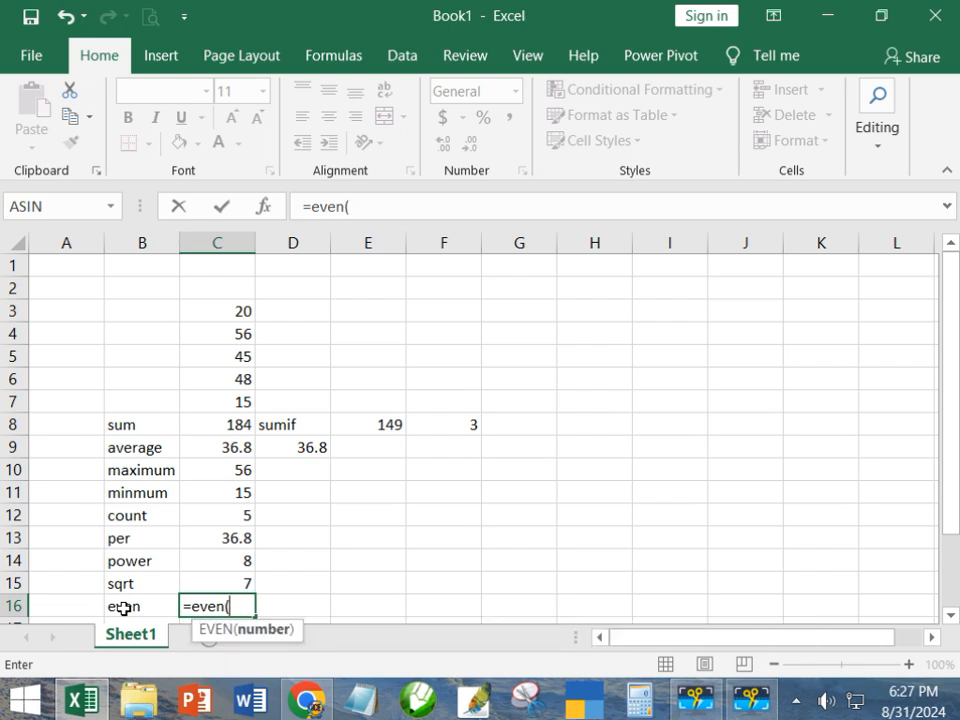
click(245, 448)
text())
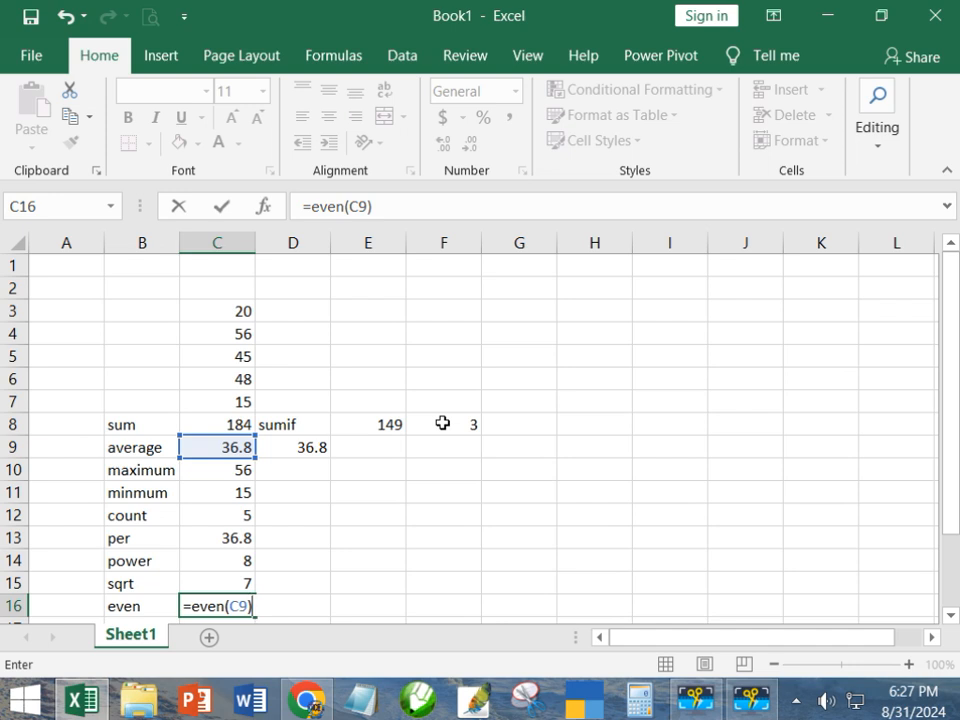
key(Return)
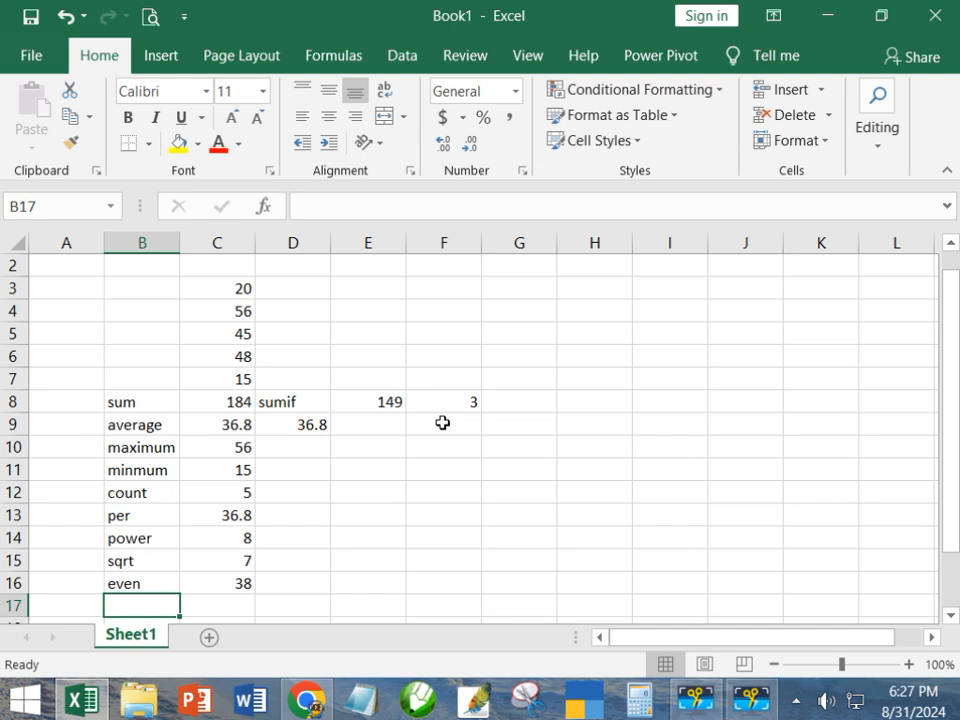
Step: Enter the label odd in cell B17 and the formula =odd(C13) in the adjacent cell C17
text(odd)
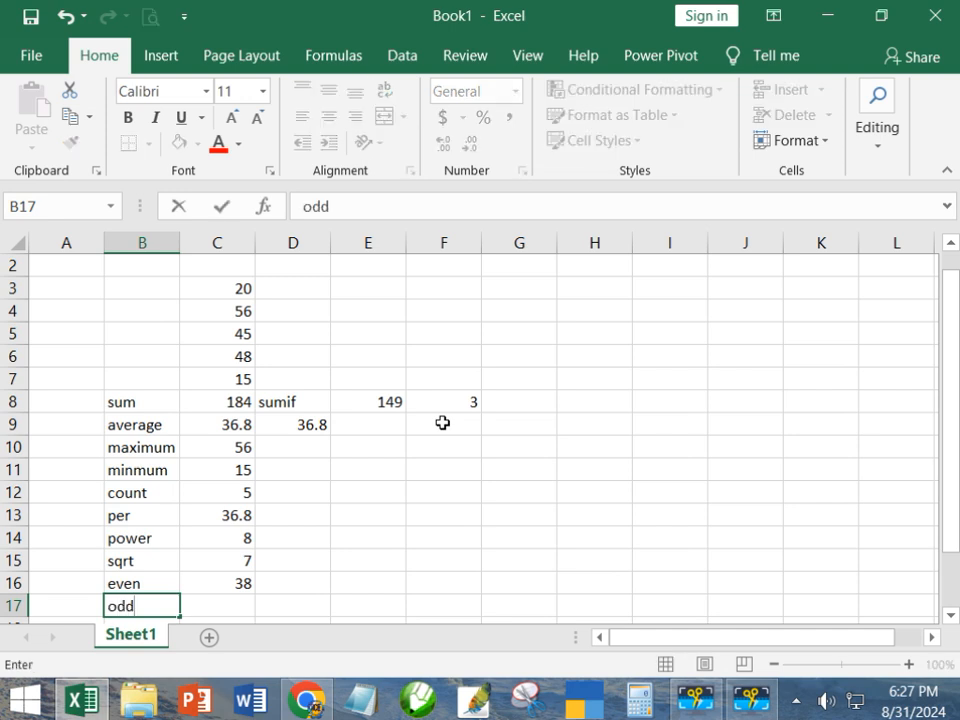
key(Tab)
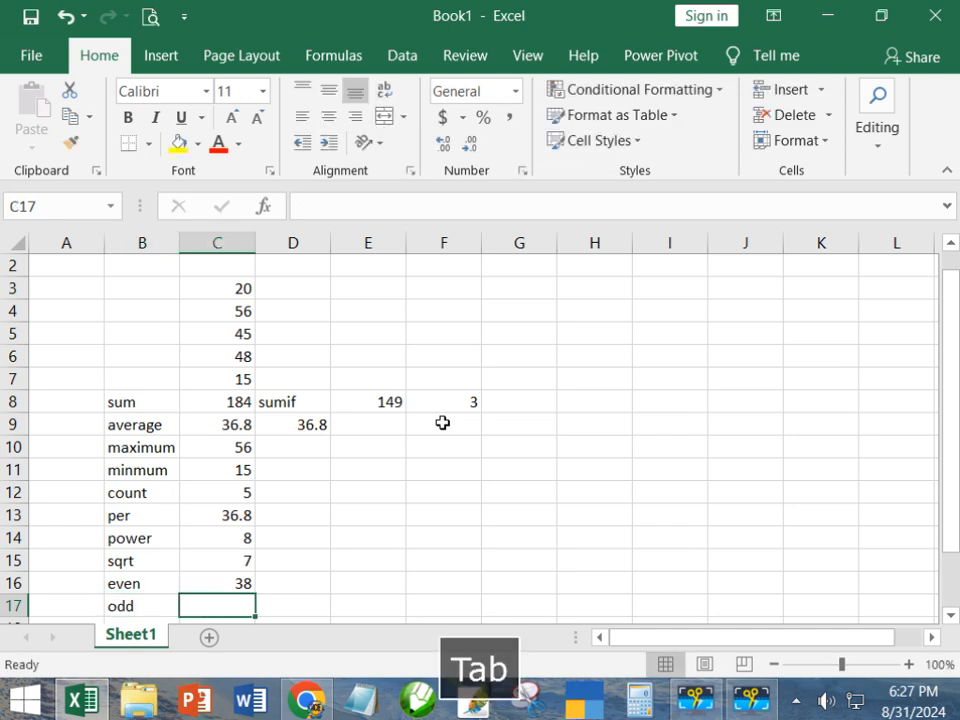
text(odd)
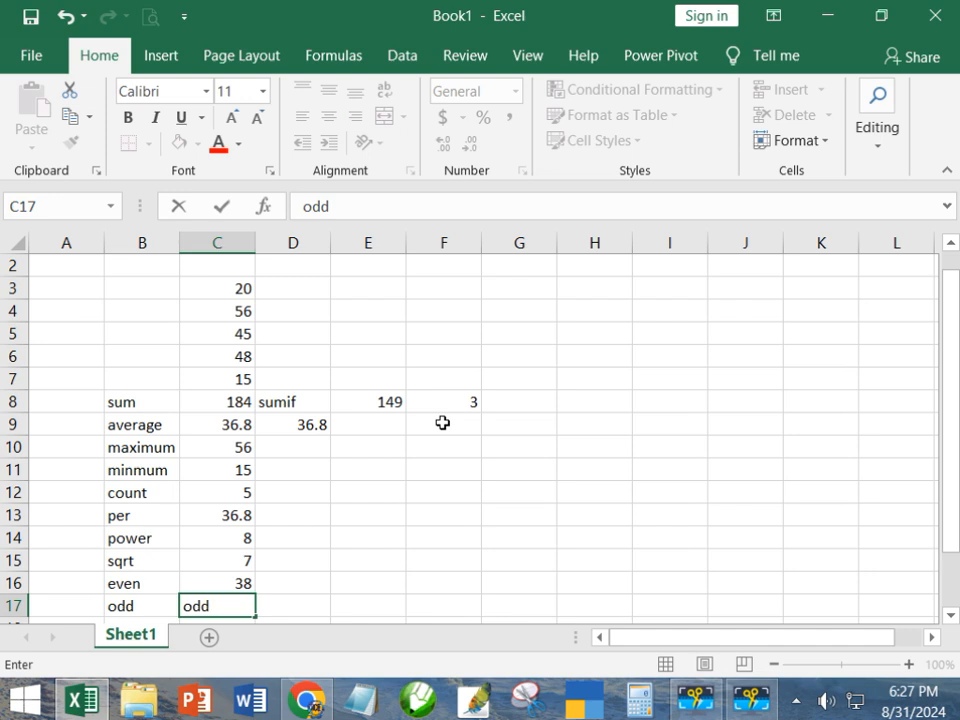
key(BackSpace)
key(BackSpace)
key(BackSpace)
text(=odd)
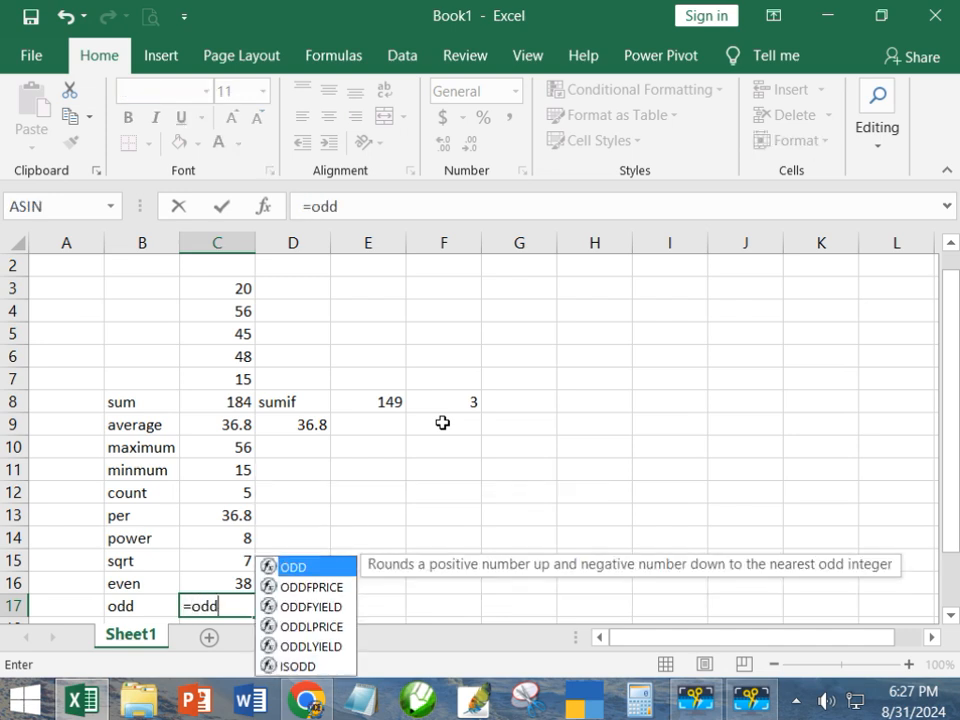
text(()
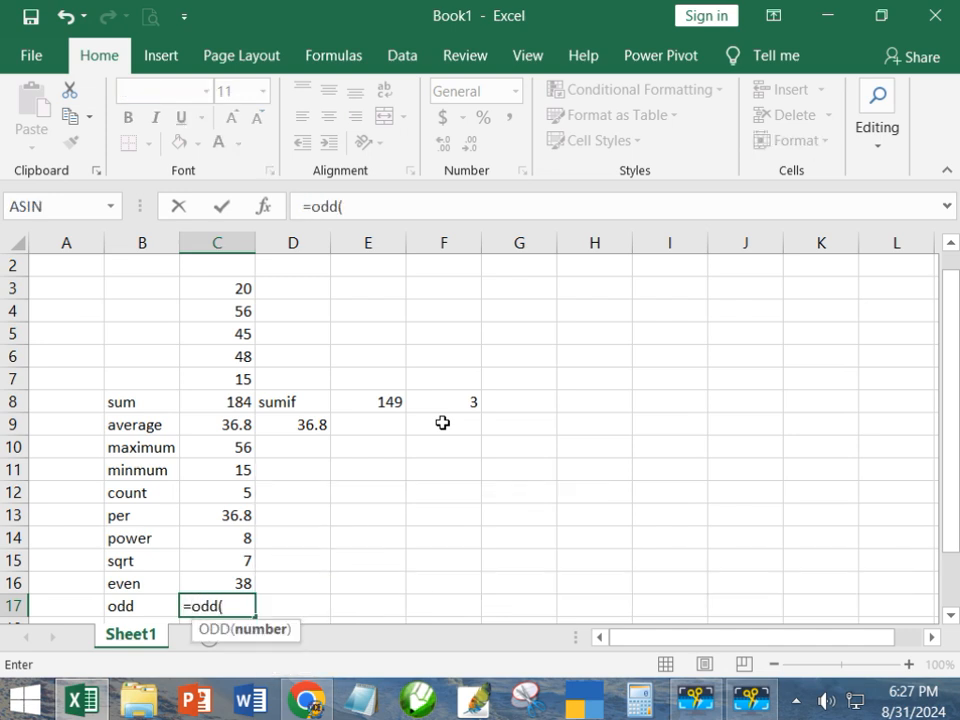
click(234, 512)
text())
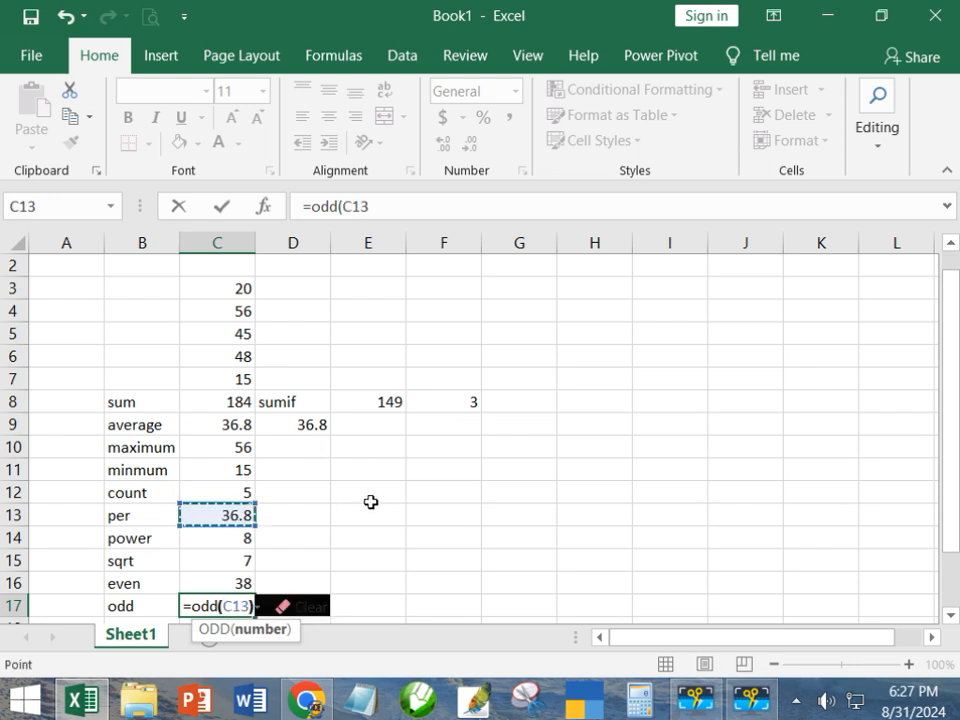
key(Return)
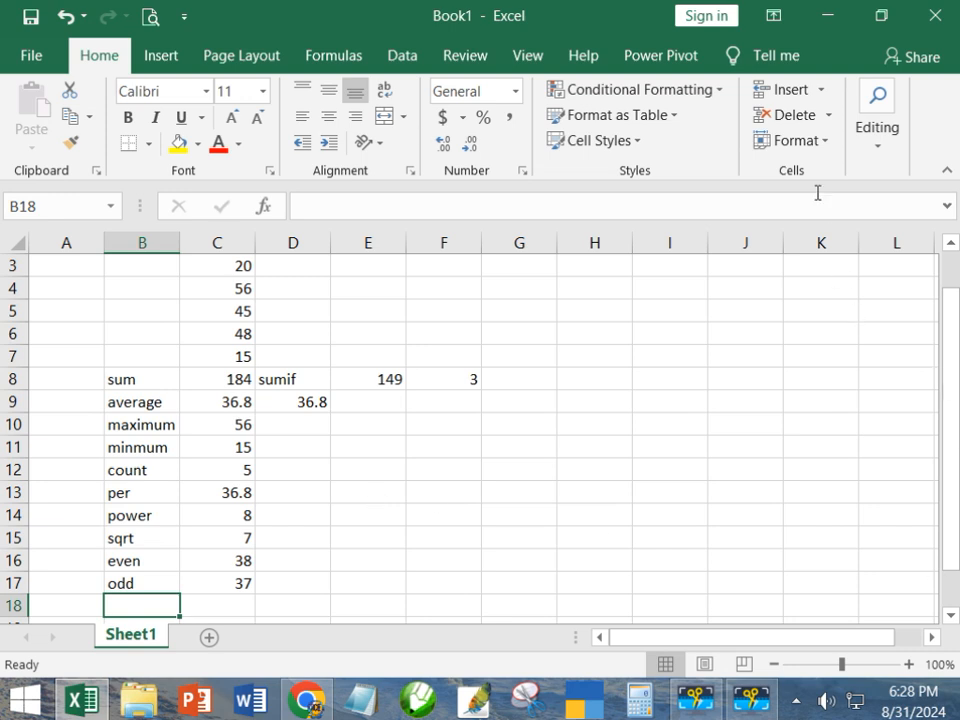
Step: Turn on Show Formulas so the worksheet cells display their formulas instead of the results
click(400, 56)
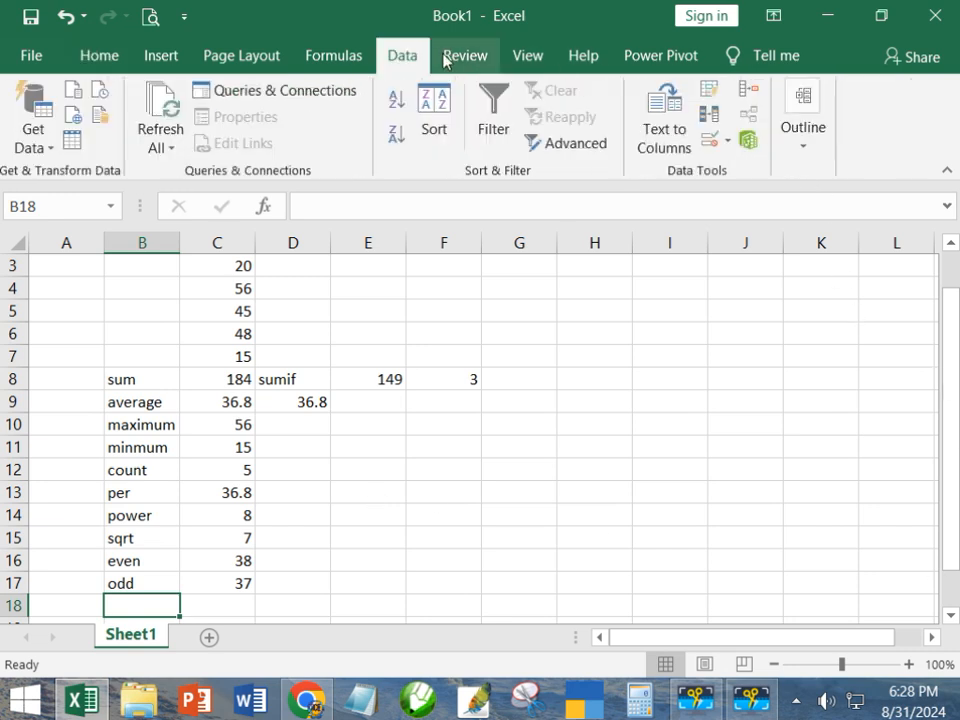
click(348, 56)
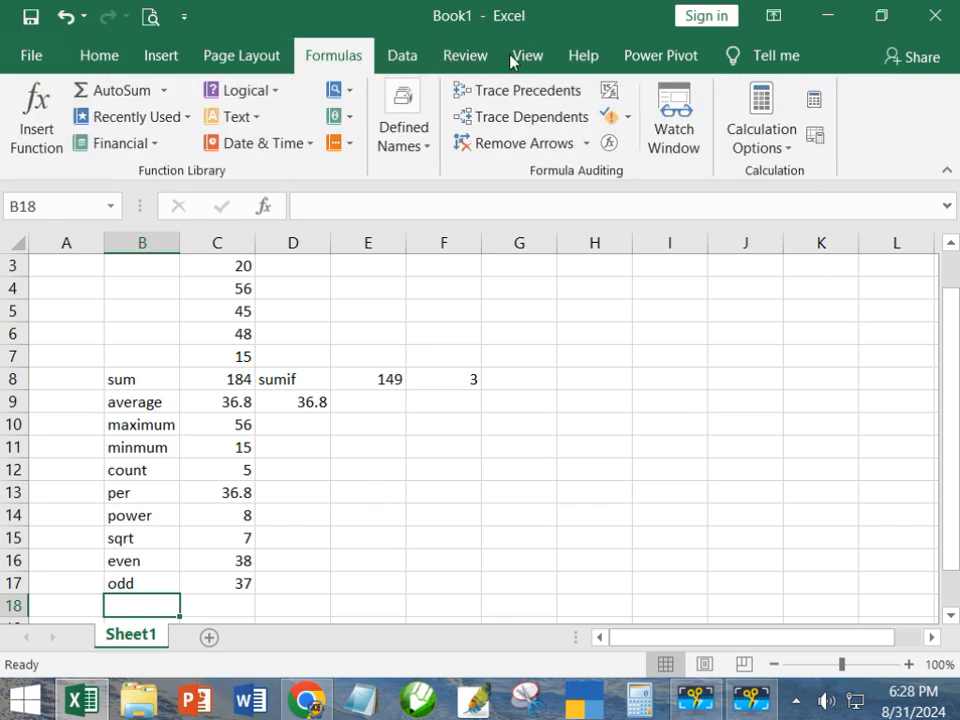
click(609, 92)
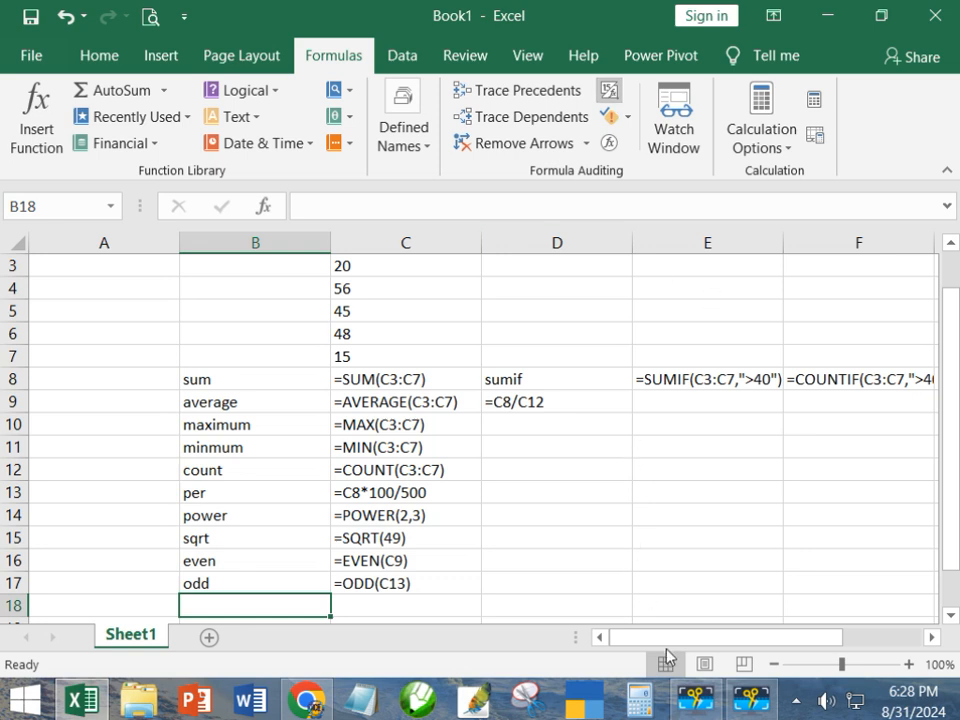
mouse_move(672, 640)
mouse_down()
mouse_move(705, 647)
mouse_move(669, 643)
mouse_up()
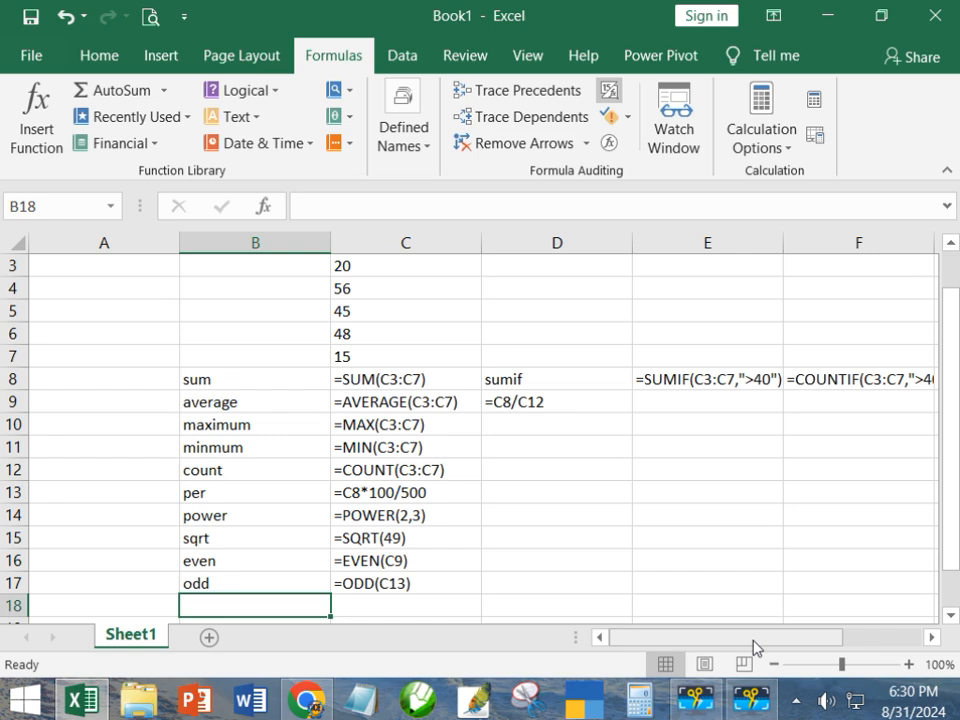
click(765, 700)
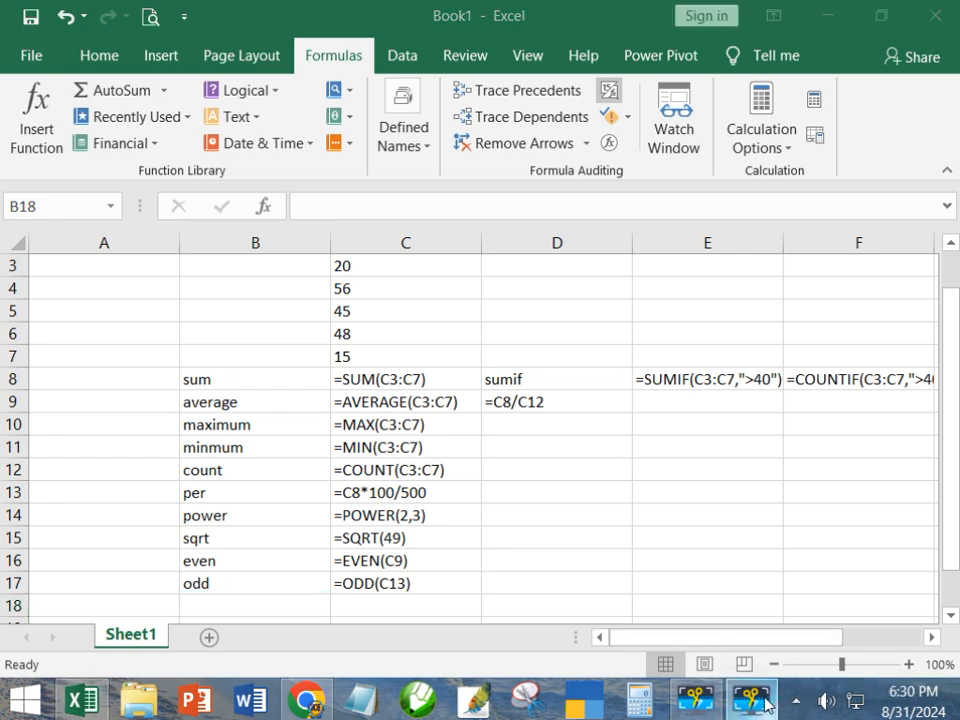